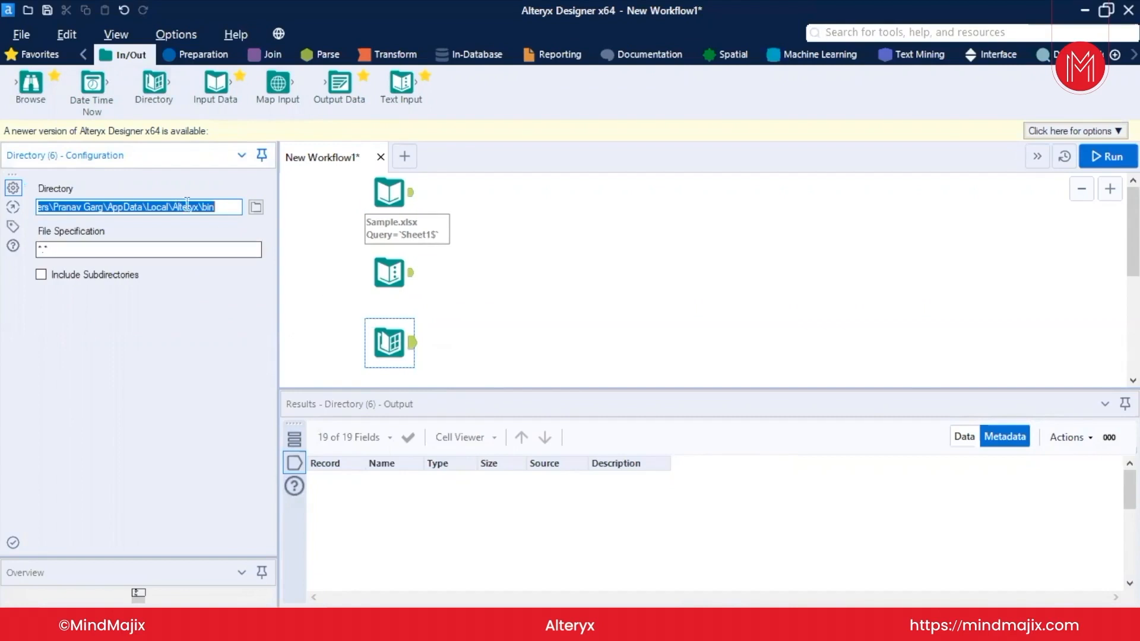
# Step: Set the Directory tool's folder to D:\Samples\data\SampleData by browsing to it
pyautogui.click(259, 209)
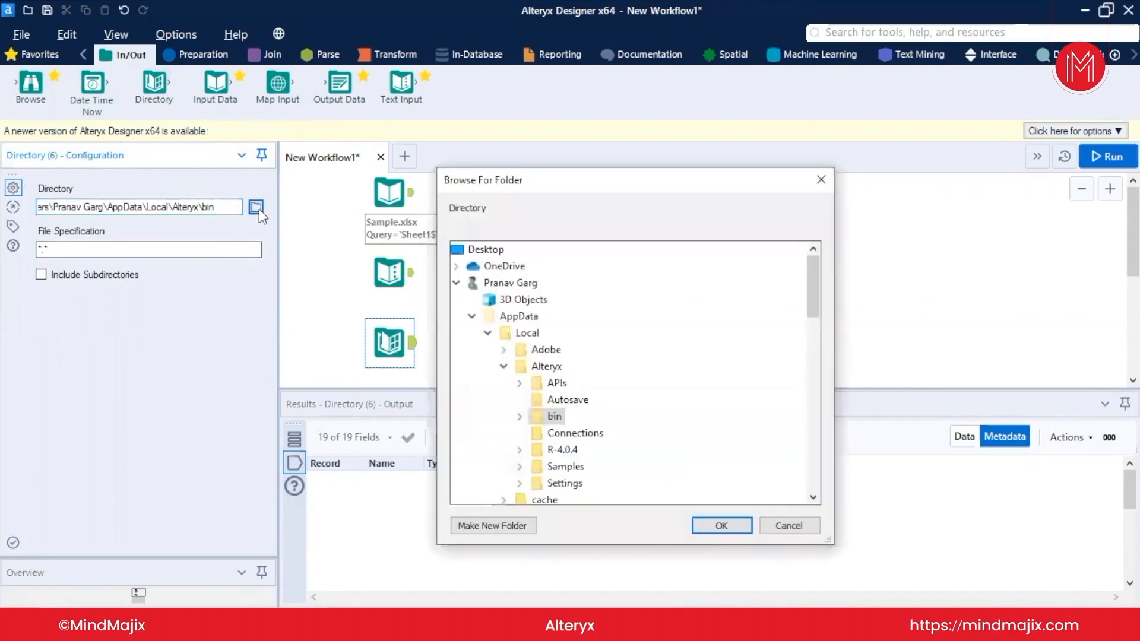
pyautogui.click(472, 317)
pyautogui.scroll(-3, 488, 341)
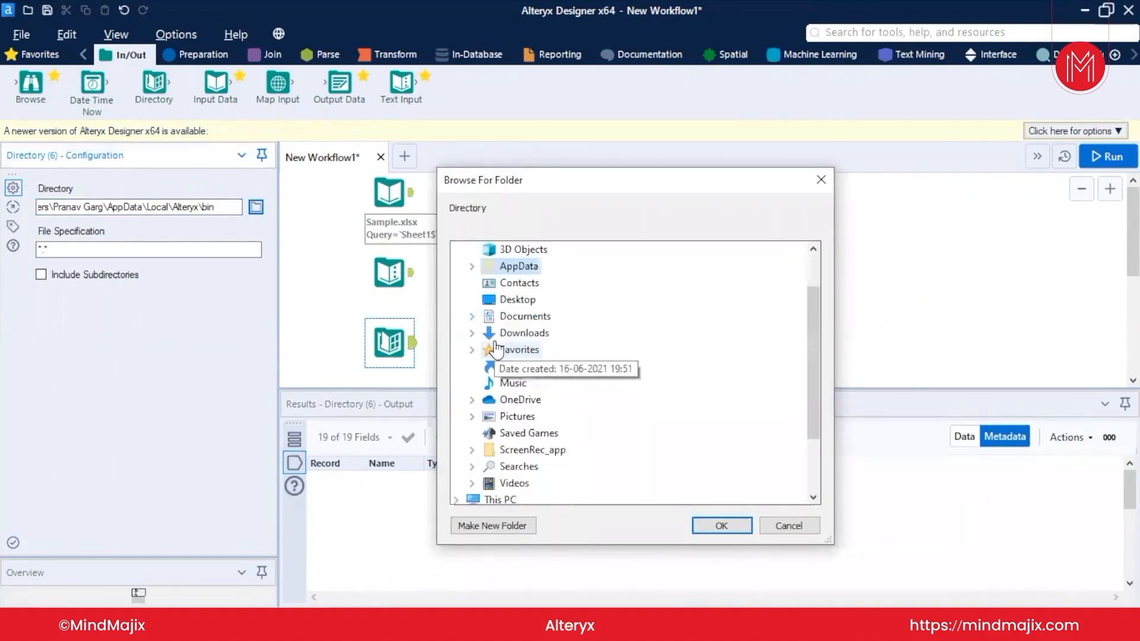
pyautogui.click(456, 416)
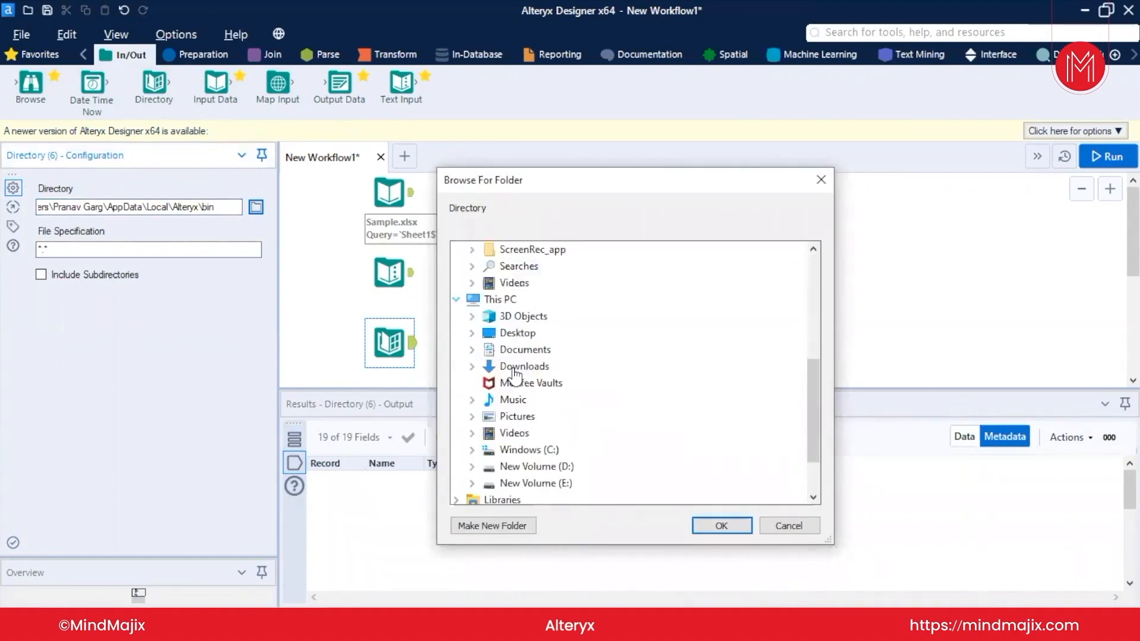
pyautogui.click(527, 468)
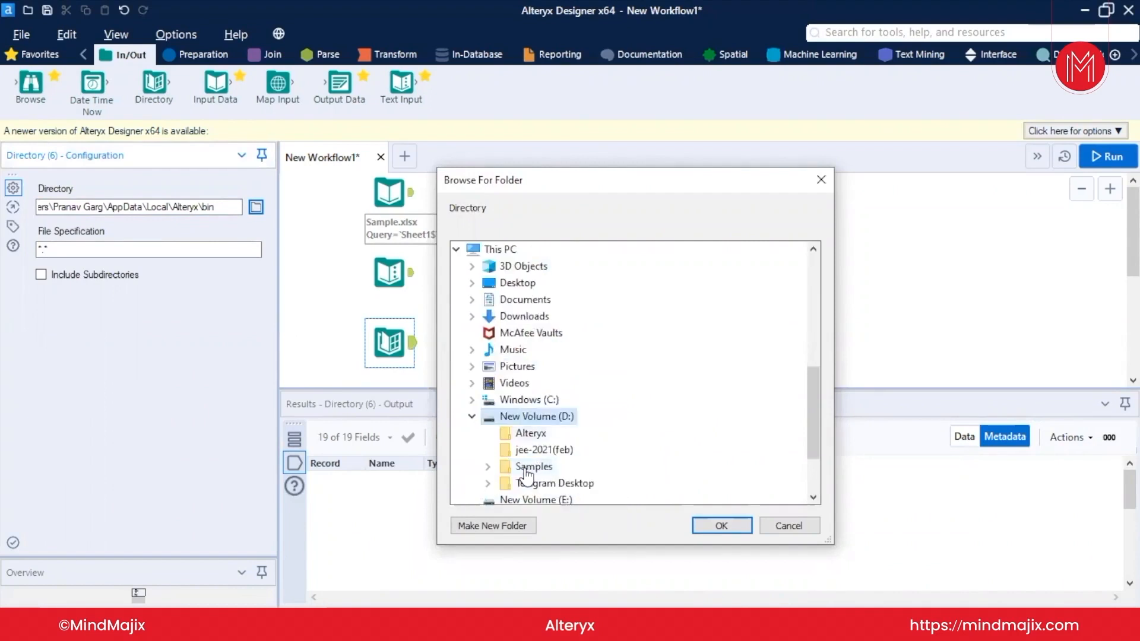
pyautogui.click(488, 468)
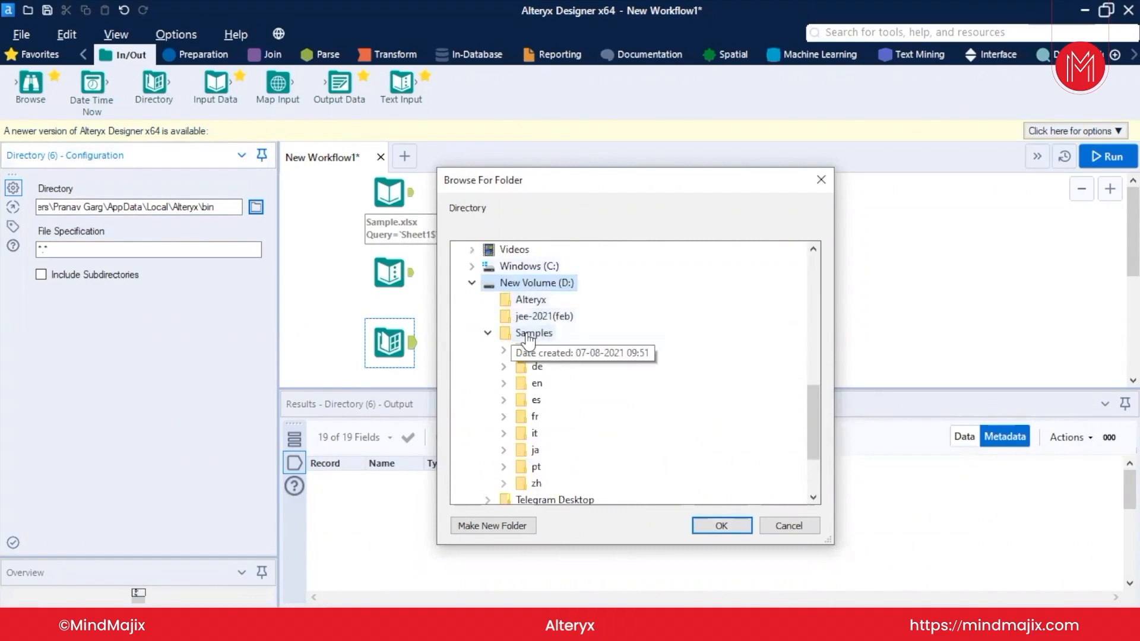
pyautogui.click(503, 351)
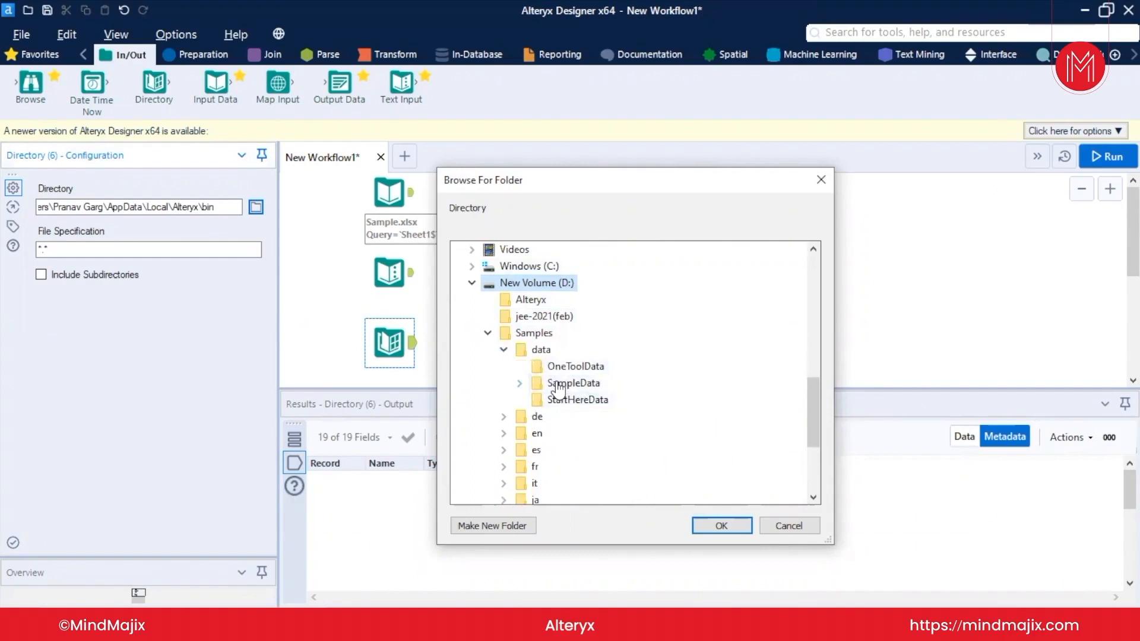
pyautogui.click(519, 384)
pyautogui.scroll(-2, 558, 390)
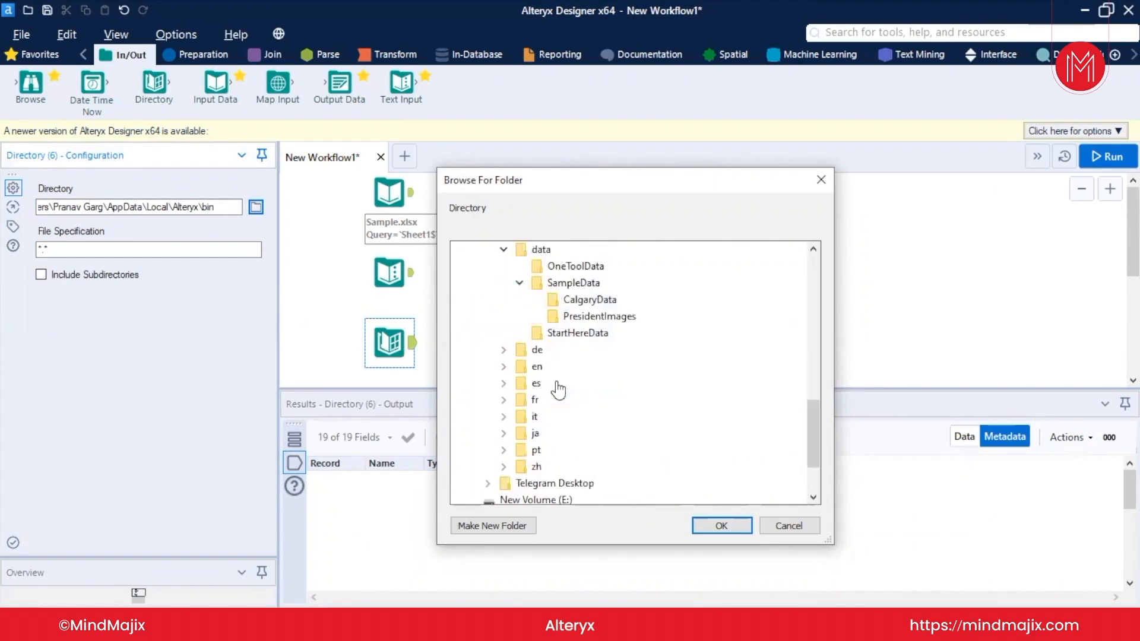
pyautogui.click(563, 284)
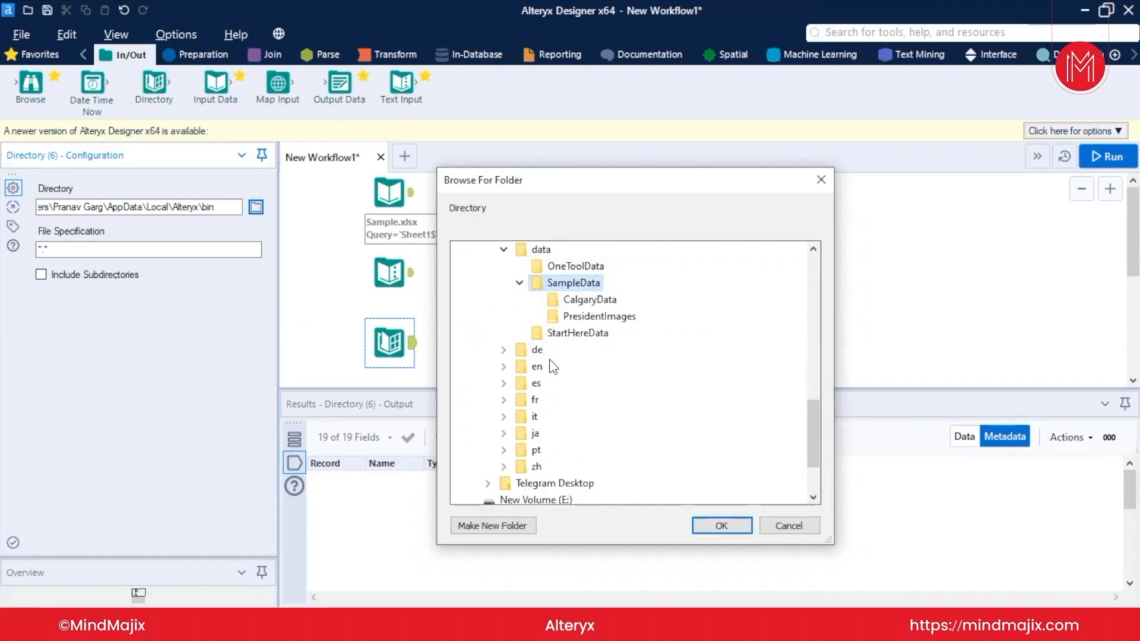
pyautogui.click(720, 526)
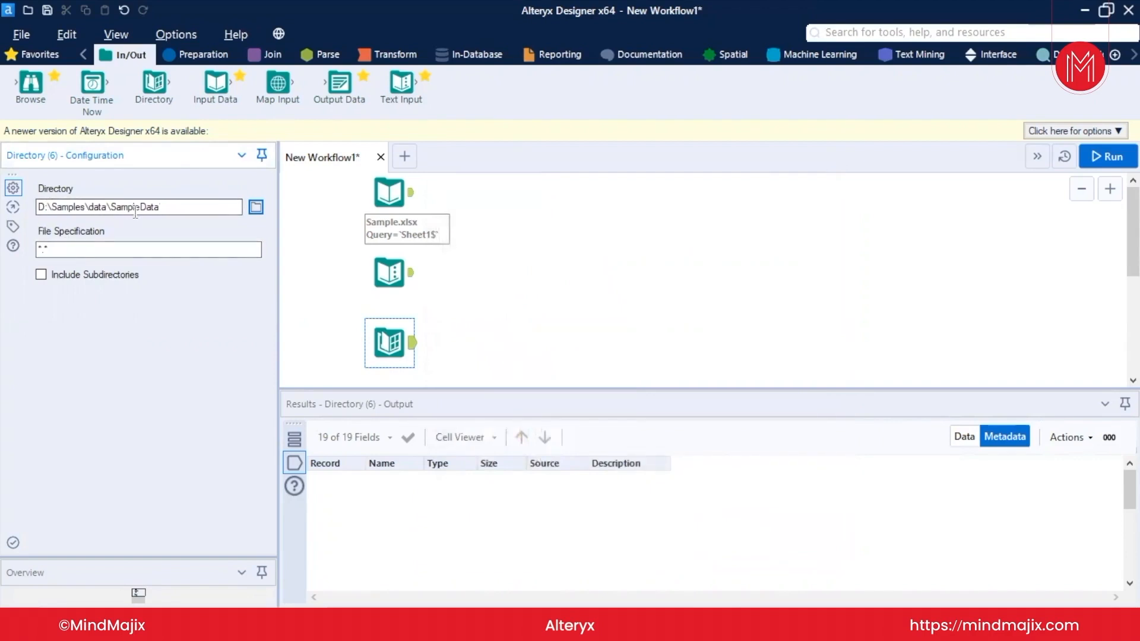
# Step: Set the Directory tool's file specification to *.xlsx* so only Excel files are listed
pyautogui.click(48, 250)
pyautogui.press('BackSpace')
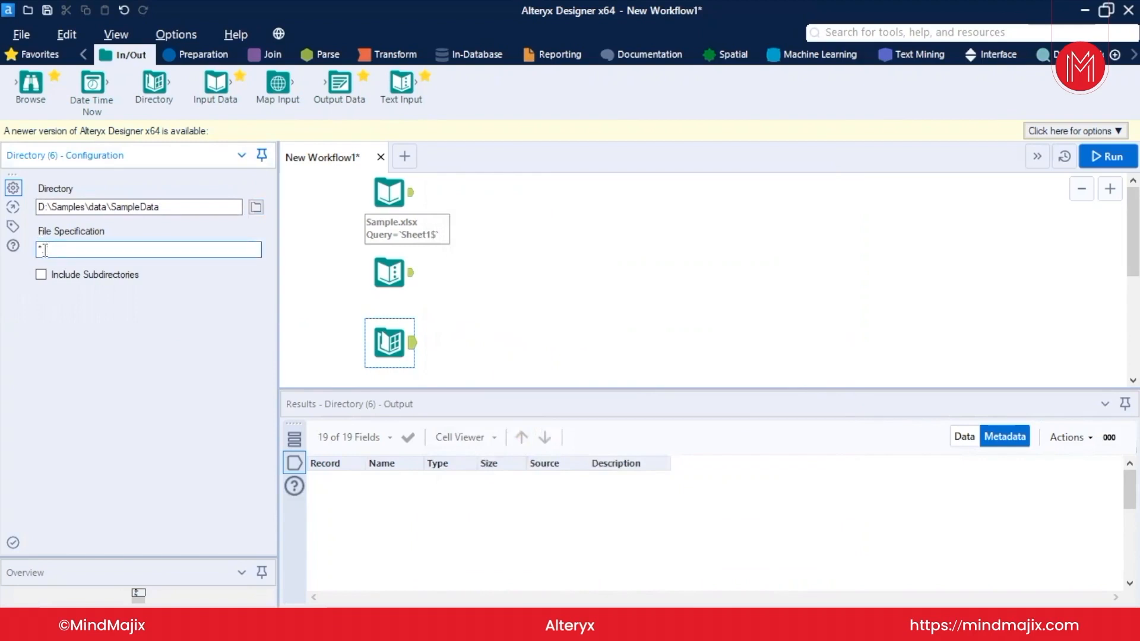
pyautogui.write('xlsx')
pyautogui.write('*')
pyautogui.click(386, 339)
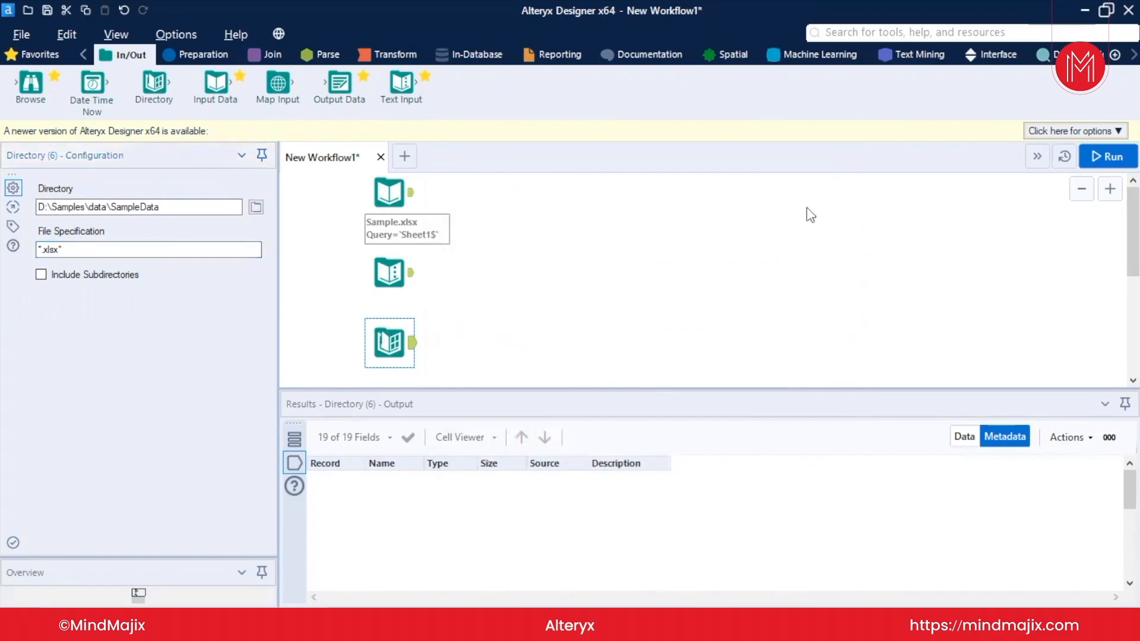
# Step: Run the workflow and view the Directory tool's output records as data instead of metadata
pyautogui.click(1085, 157)
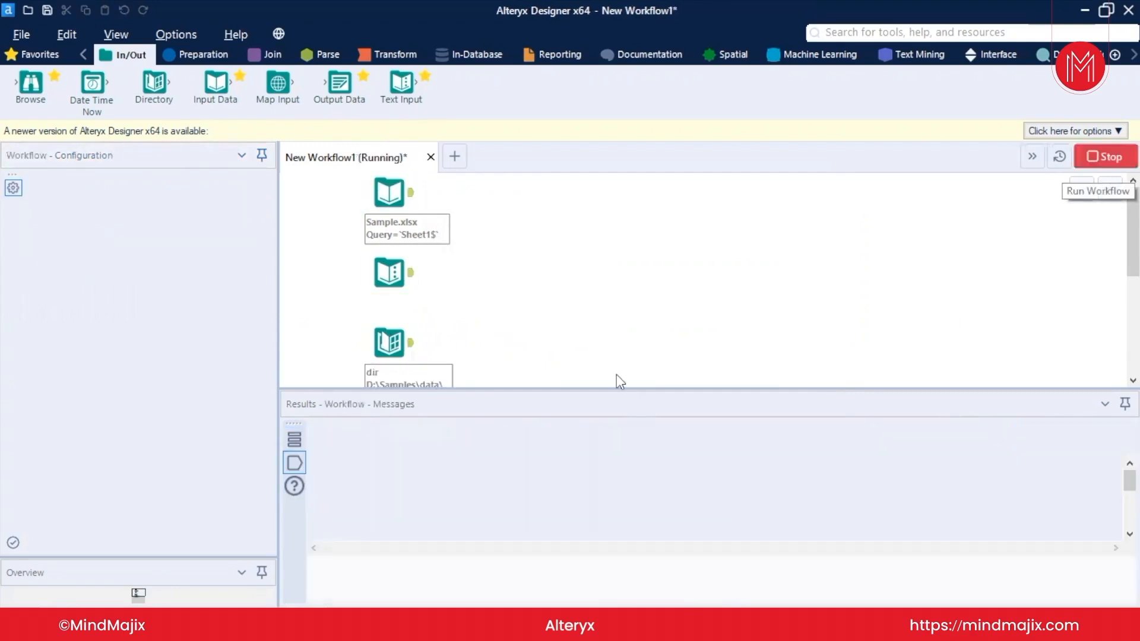
pyautogui.click(378, 351)
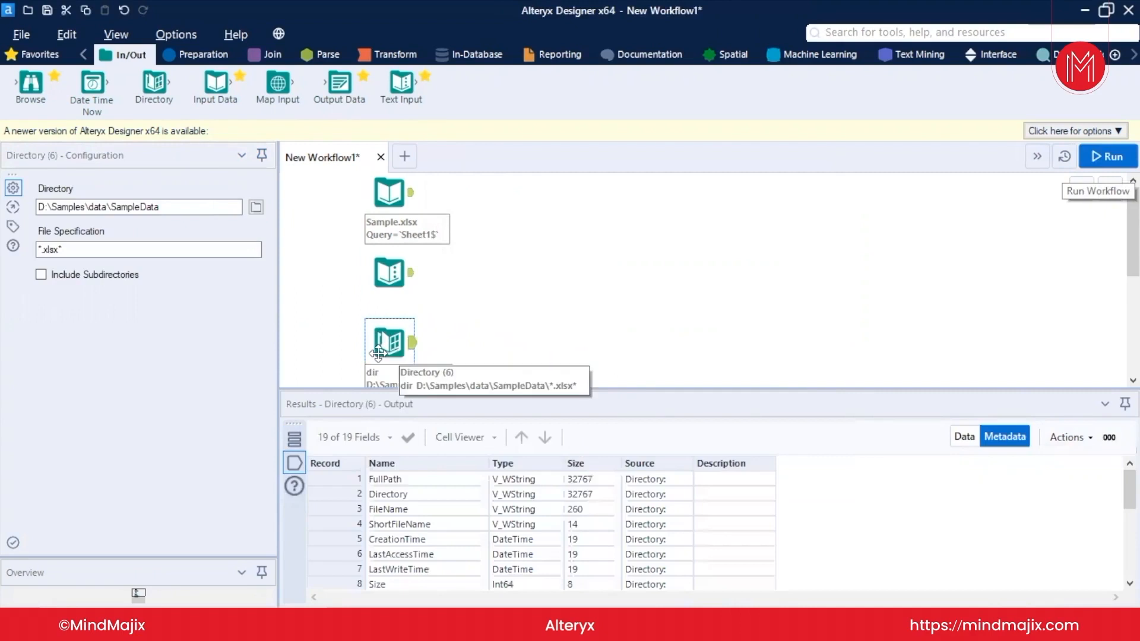
pyautogui.click(964, 437)
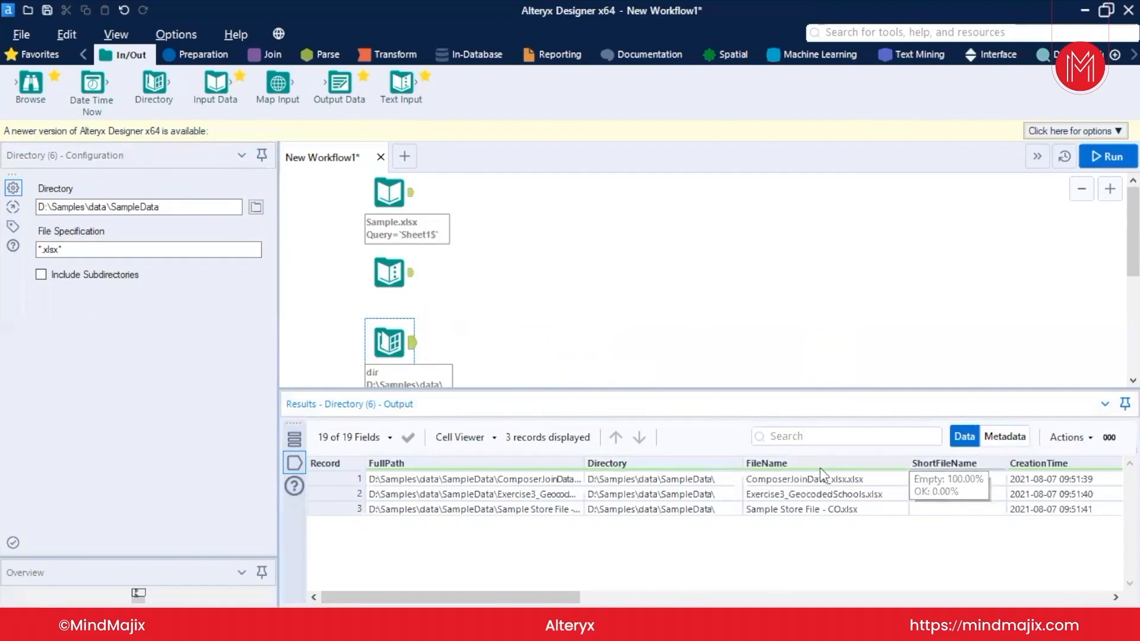
pyautogui.moveTo(505, 601)
pyautogui.mouseDown()
pyautogui.moveTo(1035, 600)
pyautogui.moveTo(504, 601)
pyautogui.mouseUp()
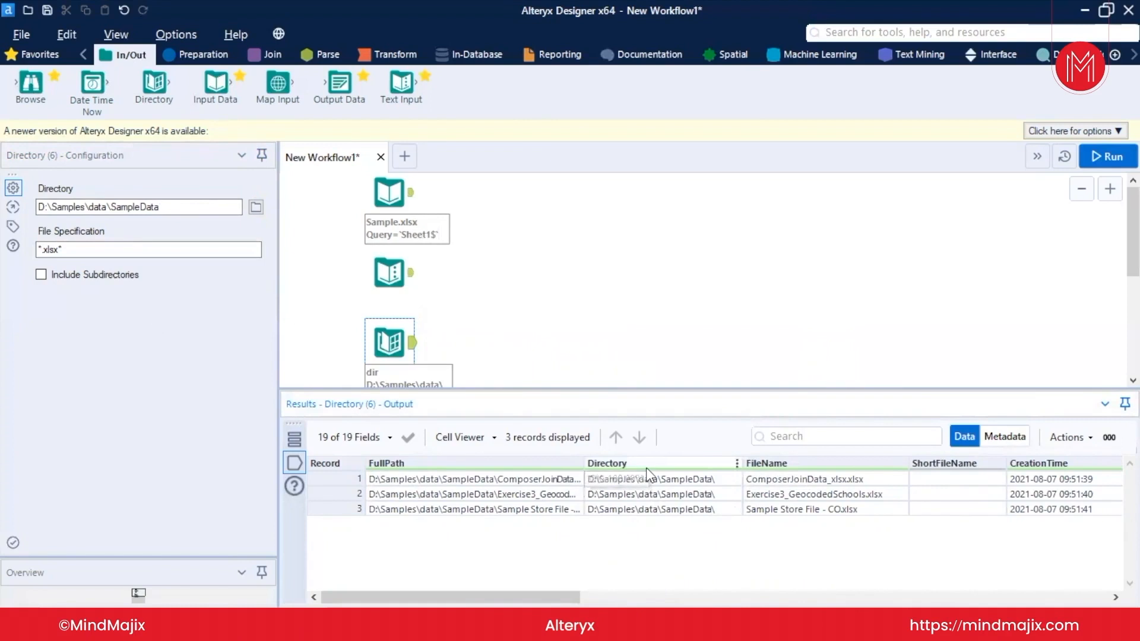
# Step: Include subdirectories in the Directory tool and change its folder to D:\Samples\data
pyautogui.click(40, 274)
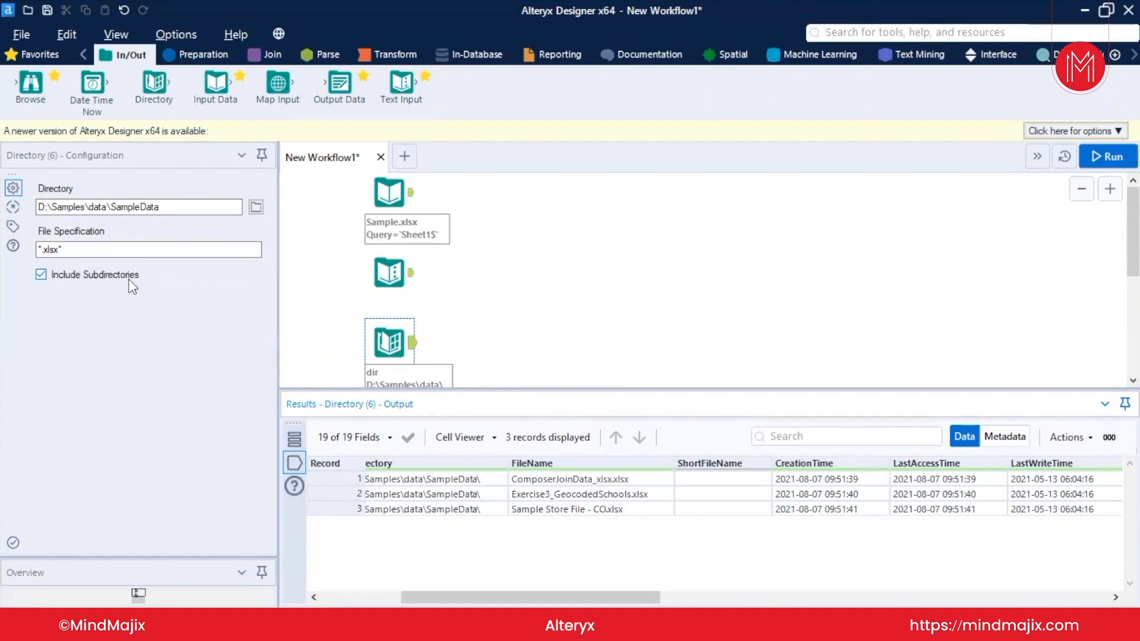
pyautogui.click(413, 353)
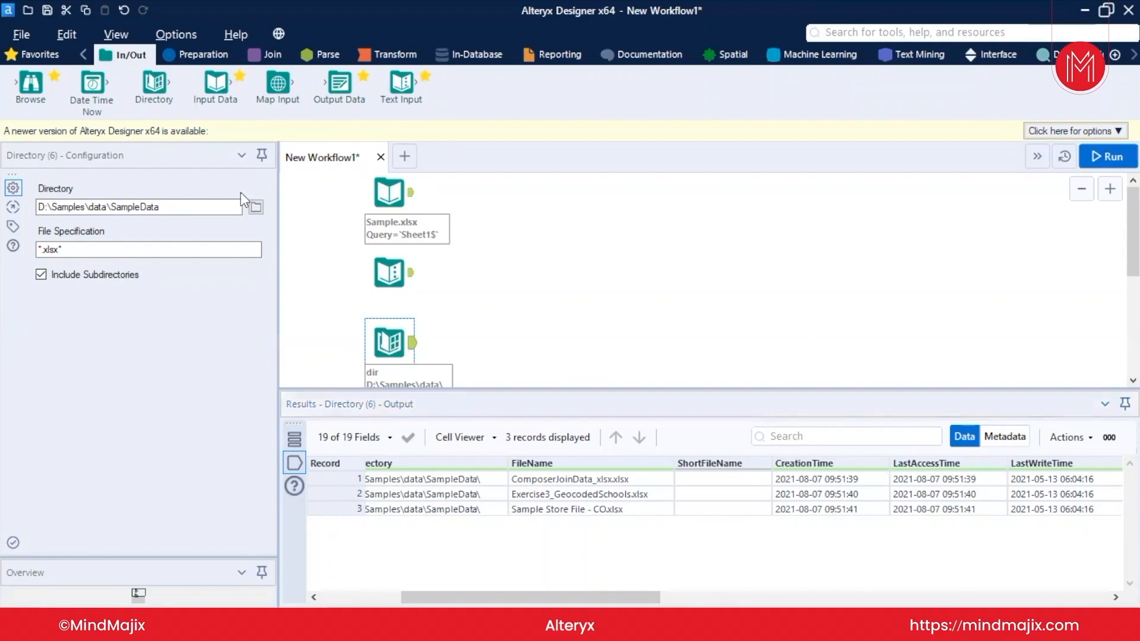
pyautogui.click(260, 212)
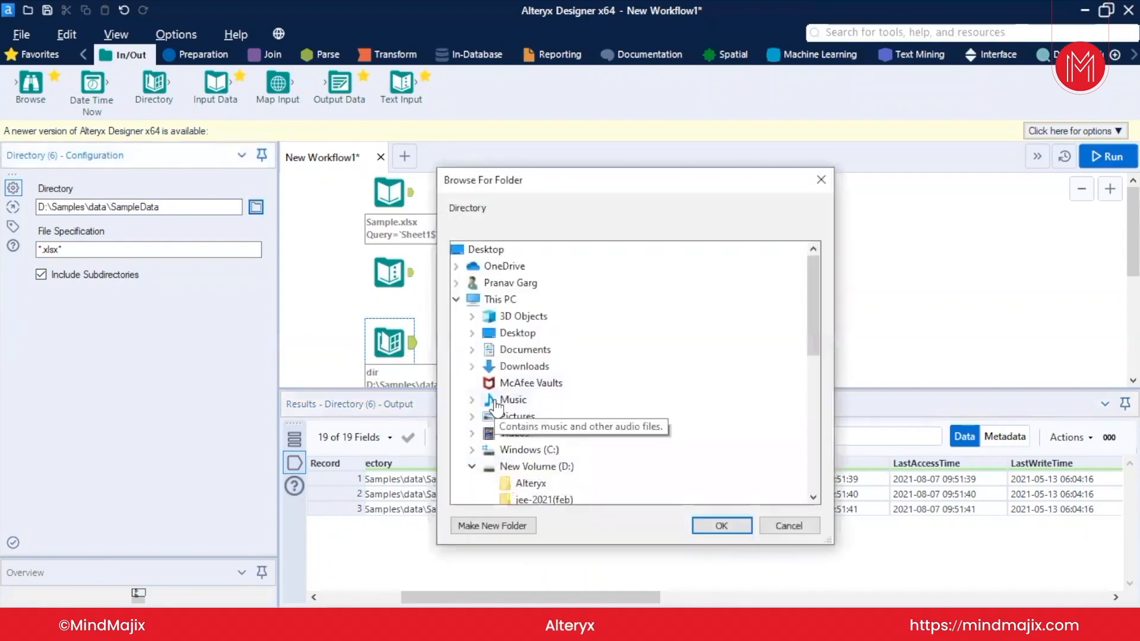
pyautogui.scroll(-1, 558, 457)
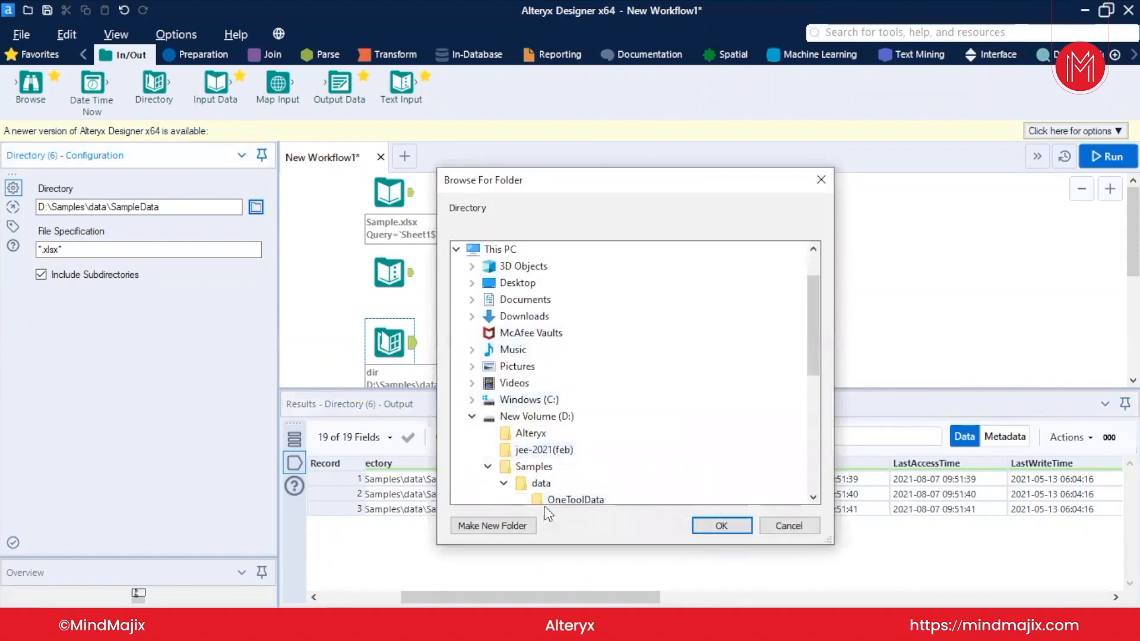
pyautogui.scroll(-1, 552, 490)
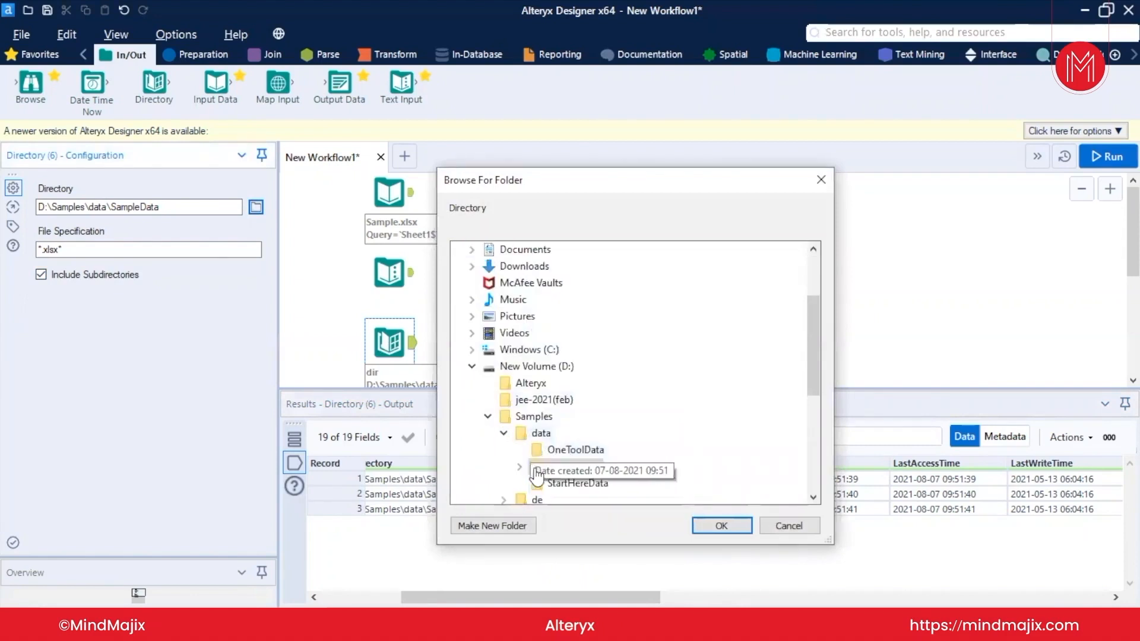
pyautogui.click(538, 434)
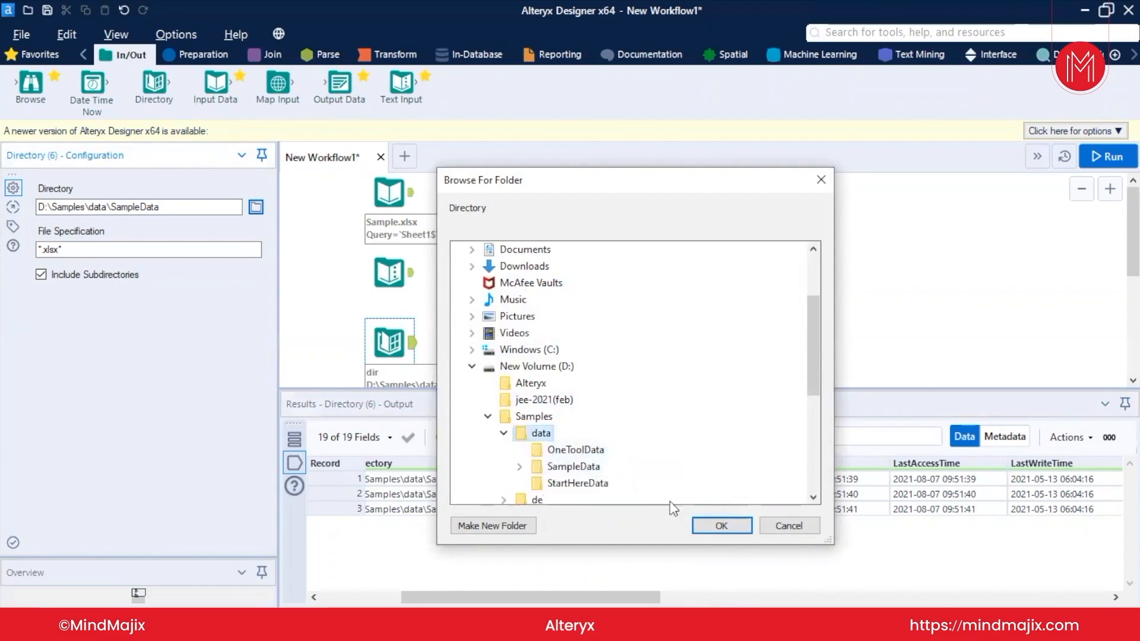
pyautogui.click(718, 531)
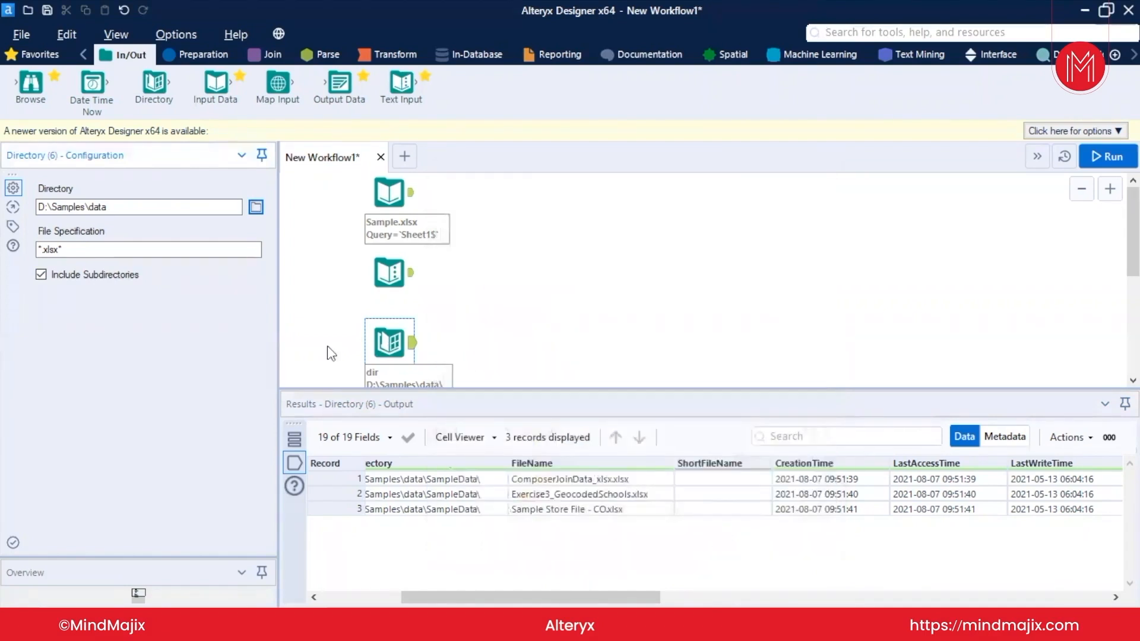
# Step: Run the workflow again and review the full paths and file names in the Directory tool's output
pyautogui.click(1105, 157)
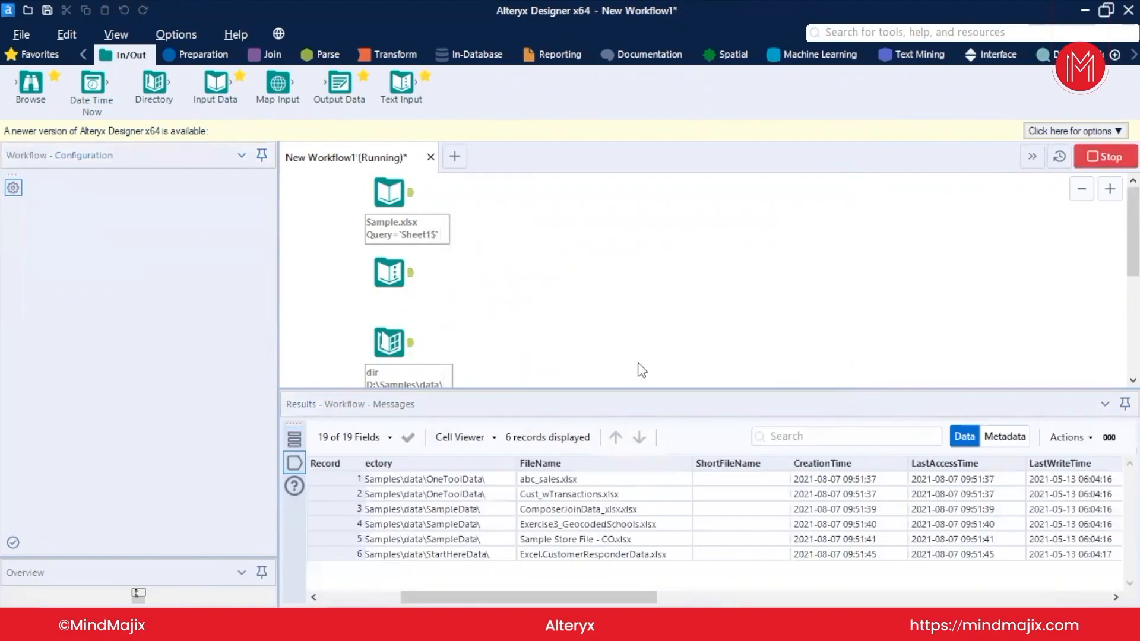
pyautogui.moveTo(440, 602); pyautogui.dragTo(360, 602)
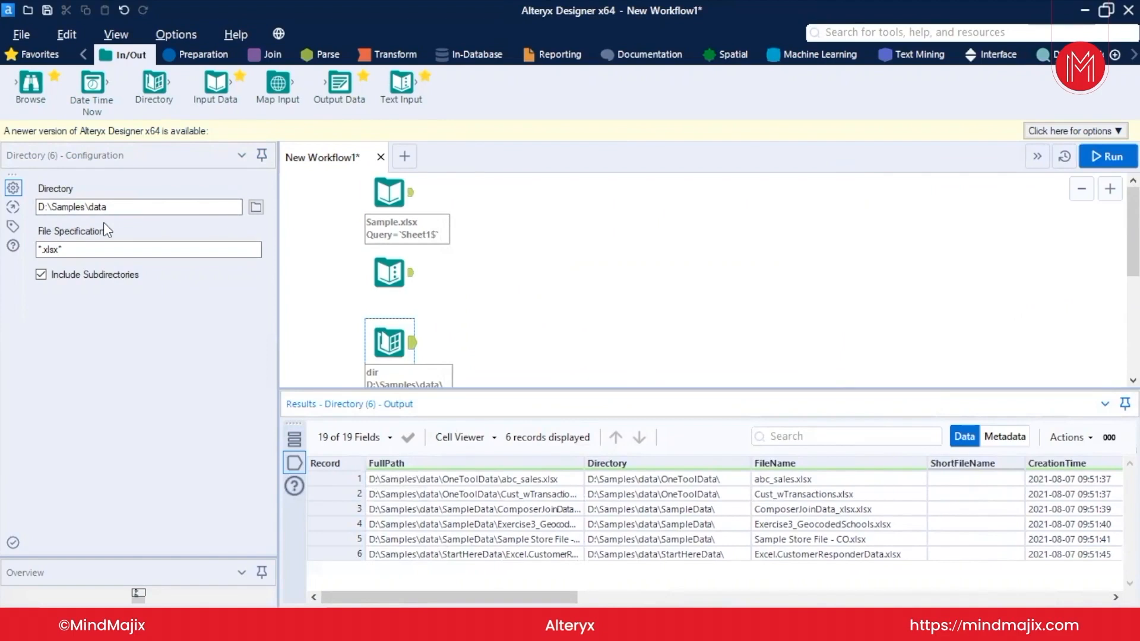
pyautogui.hotkey('ctrl', 'r')
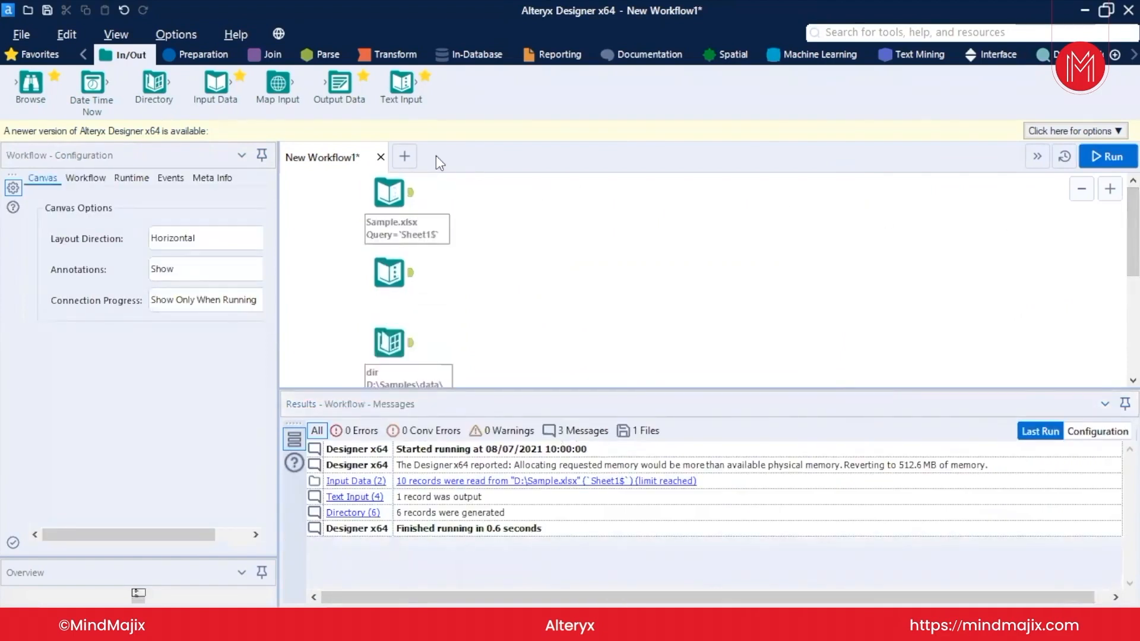
# Step: Add a Browse tool to the canvas beside the Sample.xlsx input, run the workflow and show the Browse tool's results
pyautogui.moveTo(20, 92); pyautogui.dragTo(573, 205)
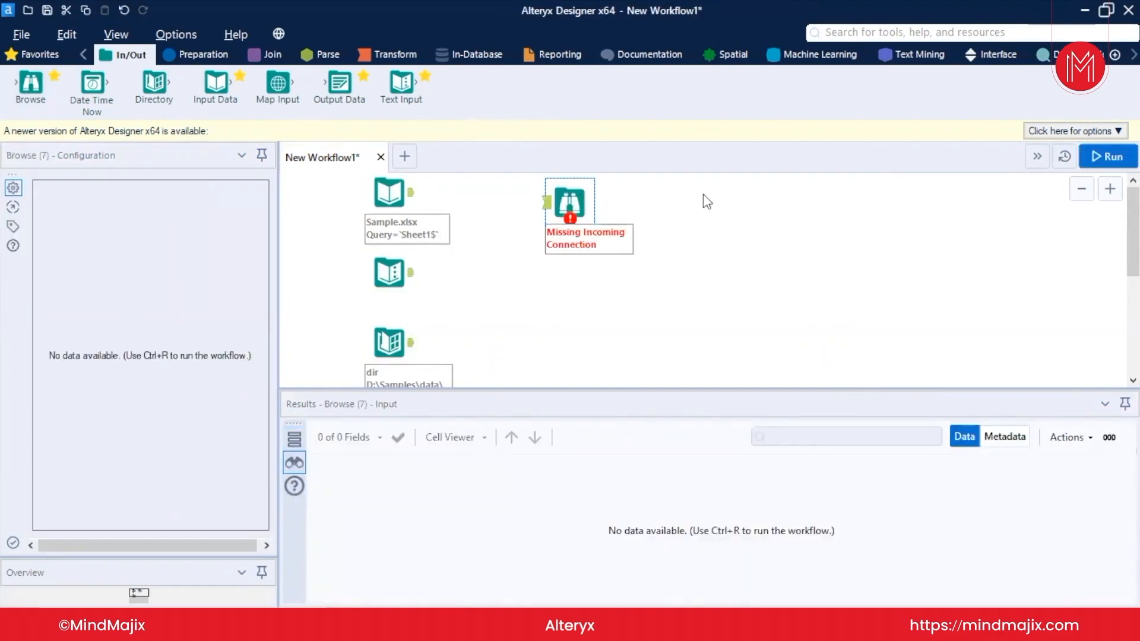
pyautogui.click(517, 244)
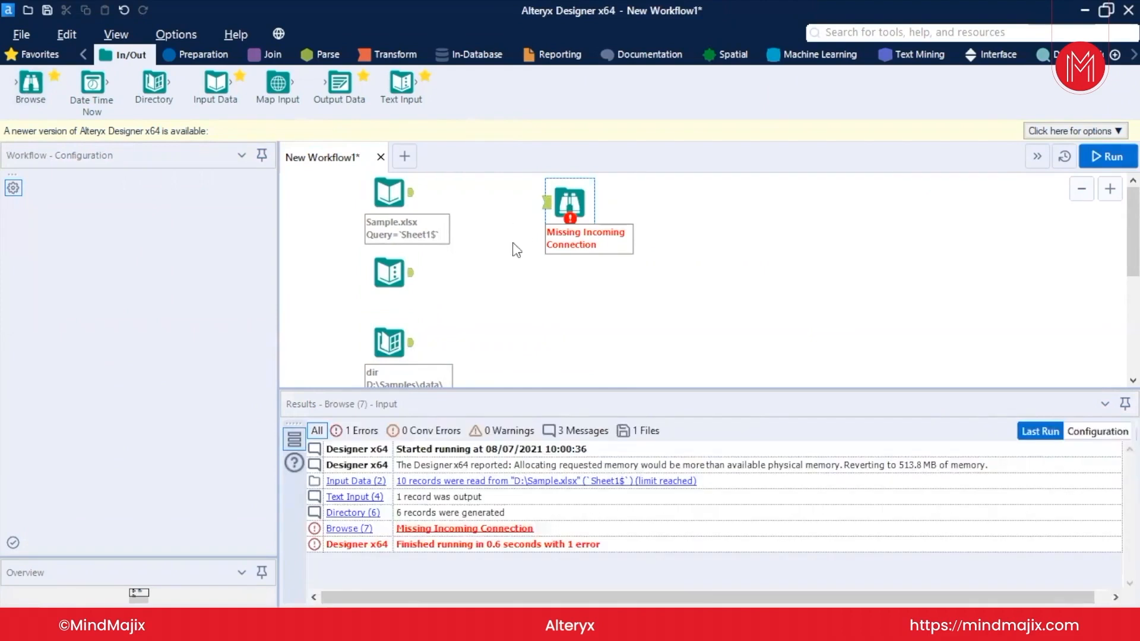
pyautogui.click(571, 195)
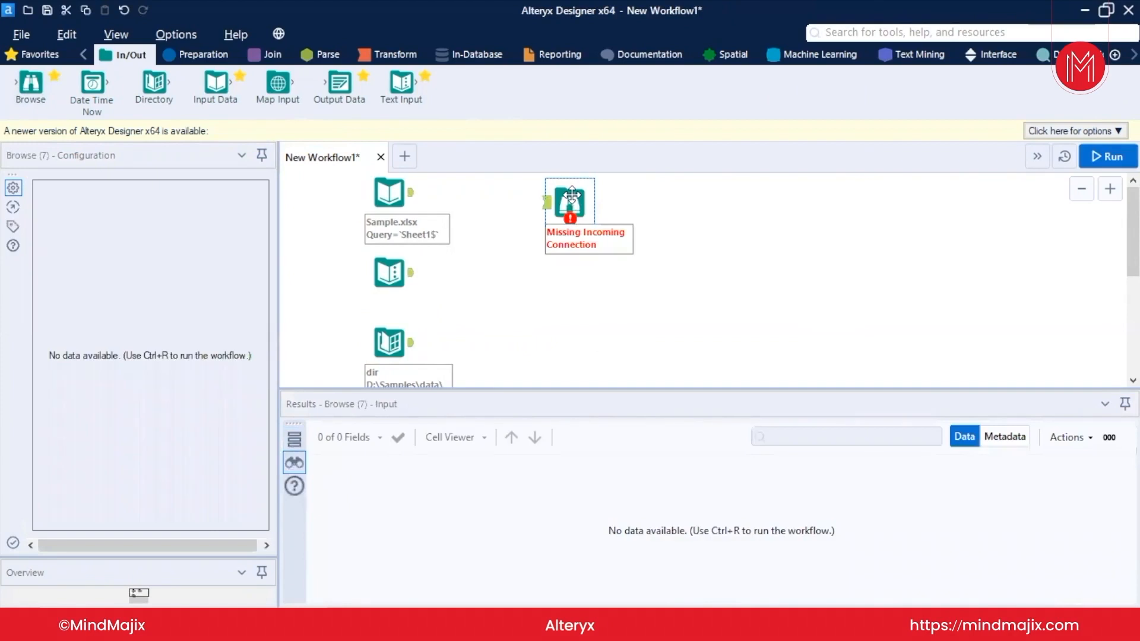
# Step: Move the Browse tool level with the Directory tool, connect it to the Directory output and run the workflow
pyautogui.scroll(-2, 571, 195)
pyautogui.scroll(2, 571, 195)
pyautogui.moveTo(572, 195); pyautogui.dragTo(572, 331)
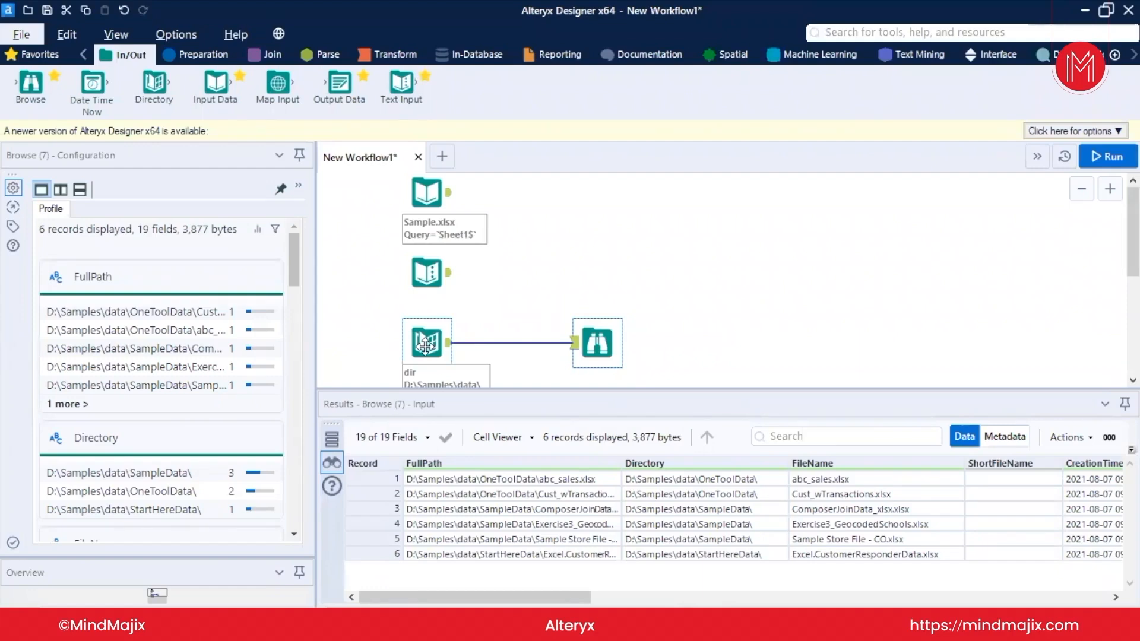
# Step: Delete the connection between the Directory tool and the Browse tool
pyautogui.click(502, 342)
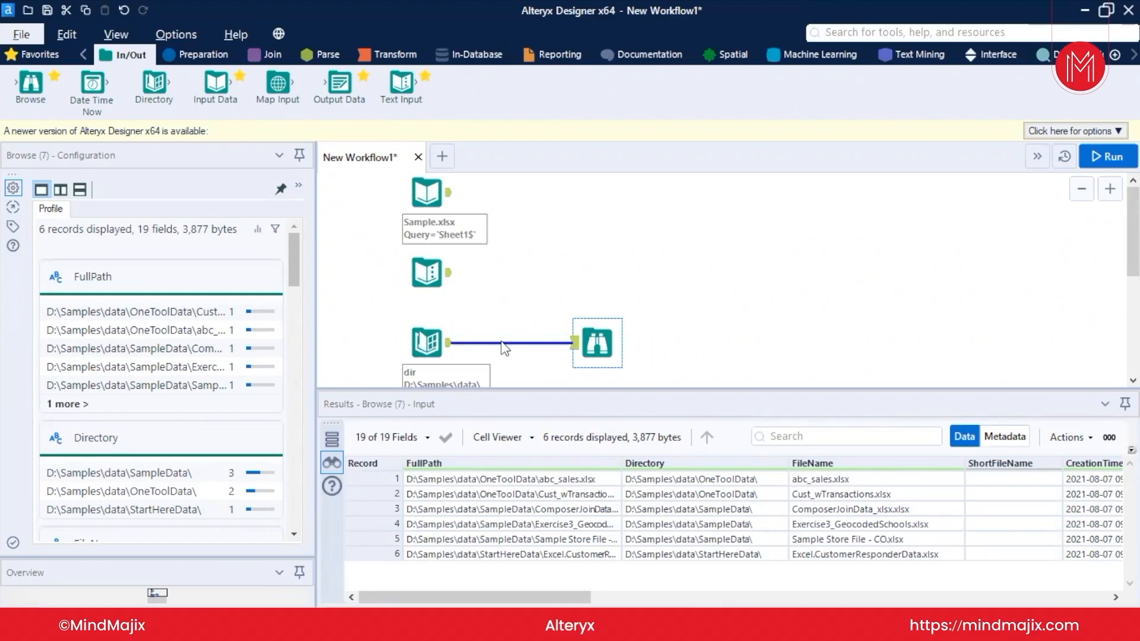
pyautogui.click(502, 342)
pyautogui.click(502, 343)
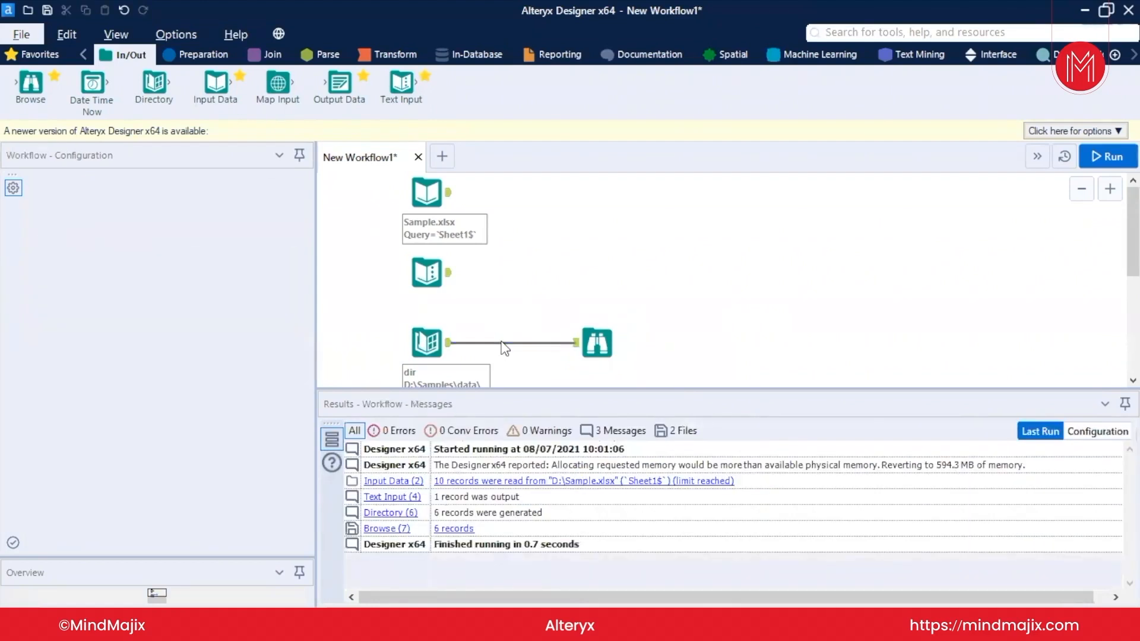
pyautogui.press('Delete')
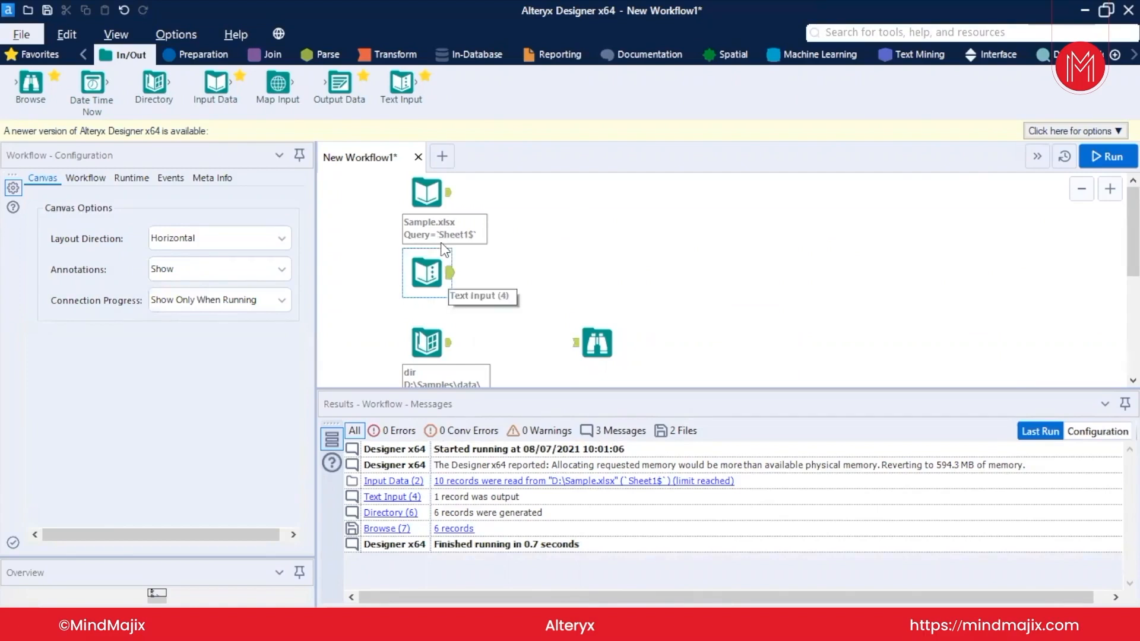
# Step: Connect the Sample.xlsx Input Data tool's output to the Browse tool and move the Browse tool up beside it
pyautogui.moveTo(447, 195)
pyautogui.mouseDown()
pyautogui.moveTo(579, 340)
pyautogui.moveTo(479, 210)
pyautogui.moveTo(449, 205)
pyautogui.mouseUp()
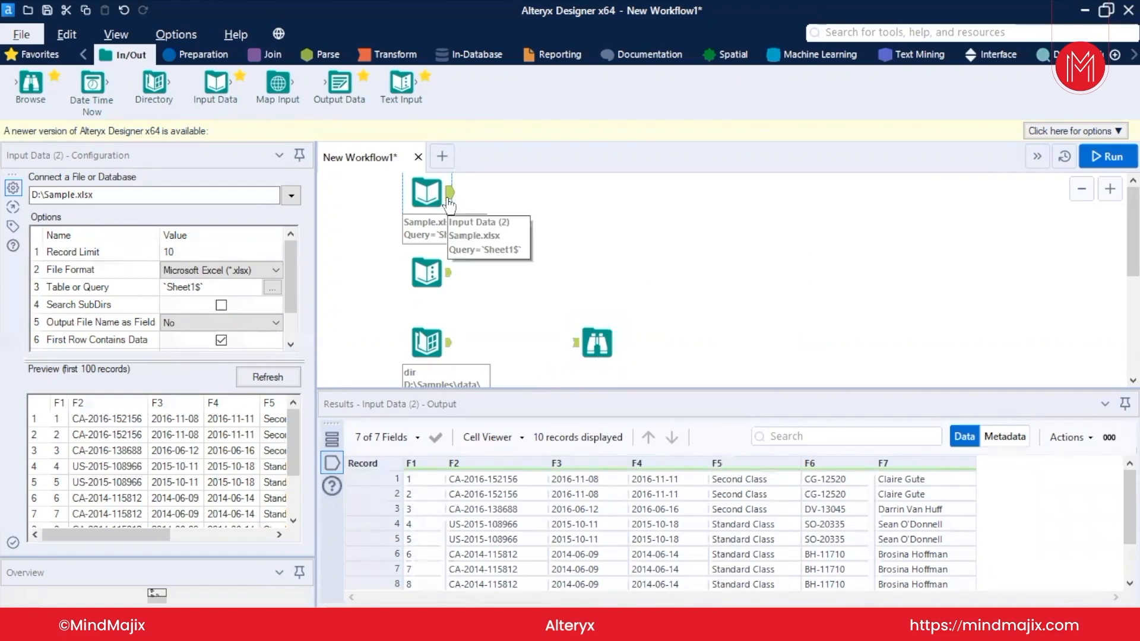
pyautogui.moveTo(449, 191); pyautogui.dragTo(587, 347)
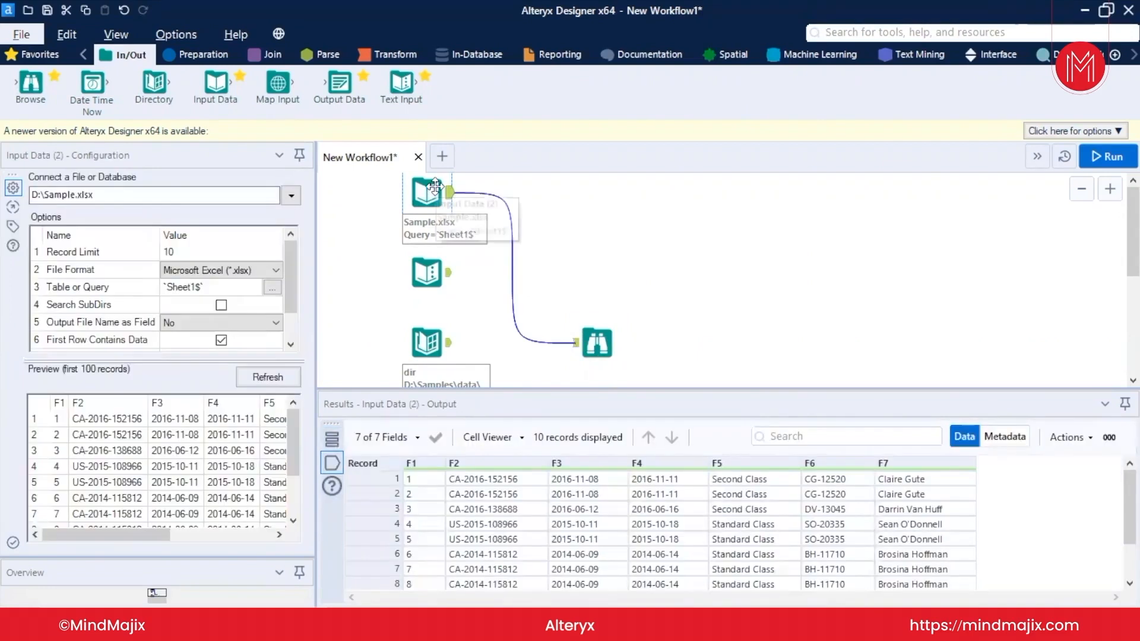
pyautogui.click(597, 342)
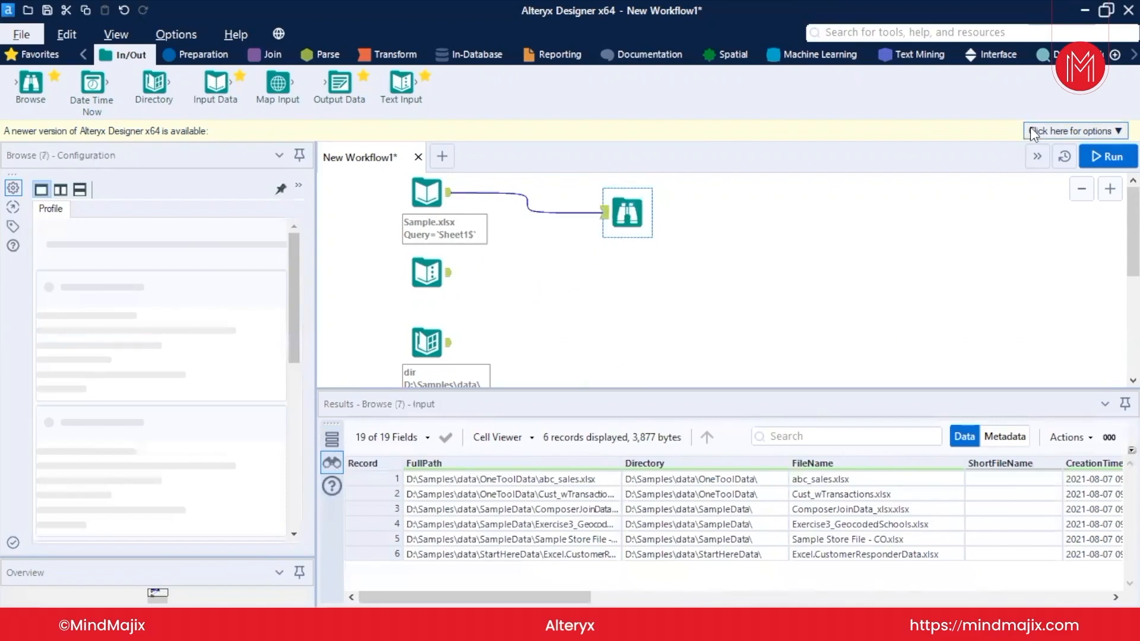
# Step: Run the workflow and inspect the Browse tool's profile in a widened view, including all distinct values of field F1
pyautogui.click(1109, 157)
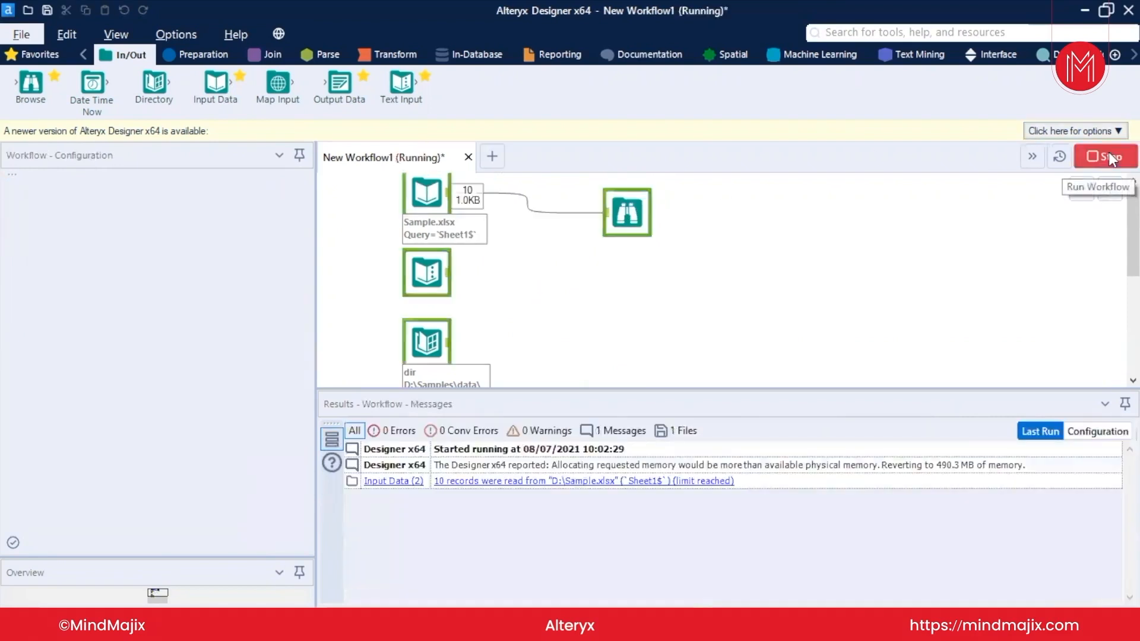
pyautogui.click(628, 211)
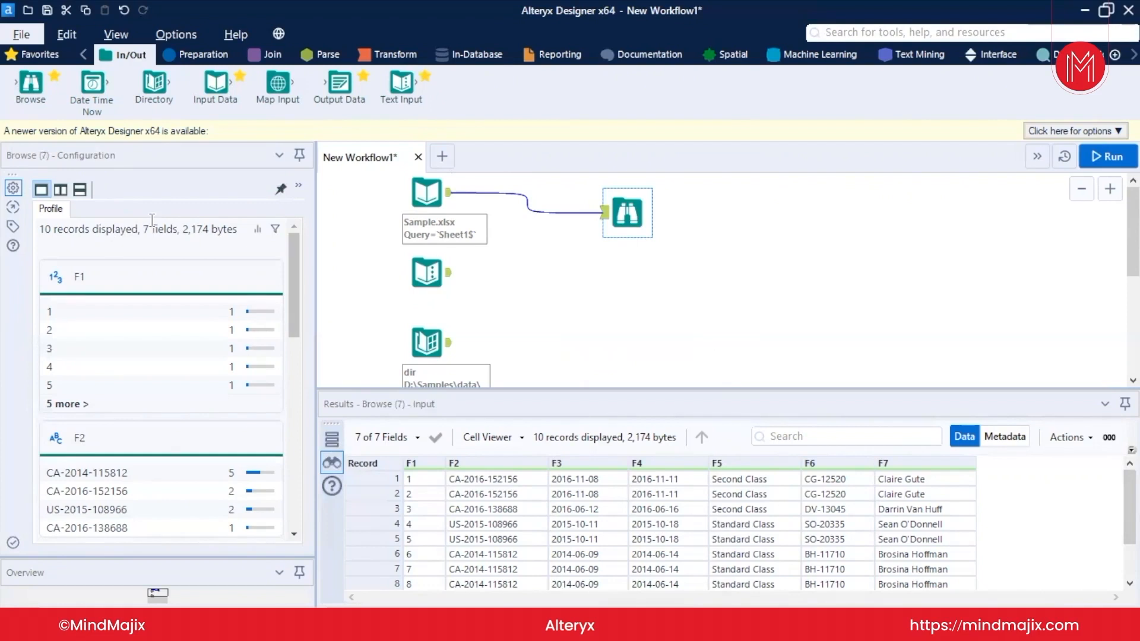
pyautogui.moveTo(315, 297); pyautogui.dragTo(417, 296)
pyautogui.click(75, 408)
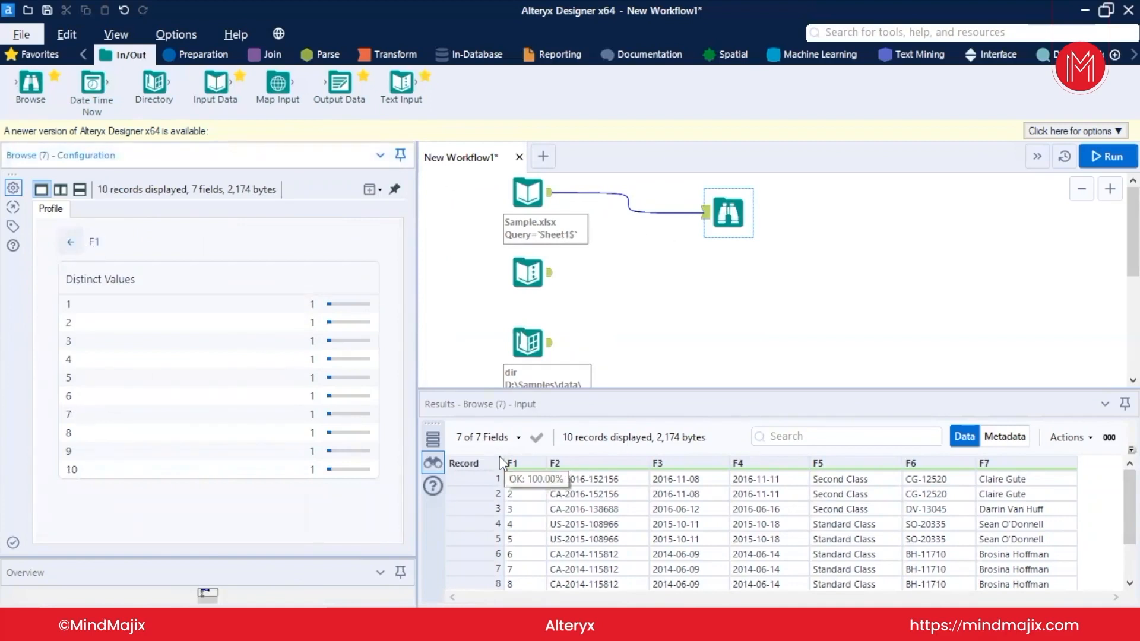
pyautogui.click(70, 241)
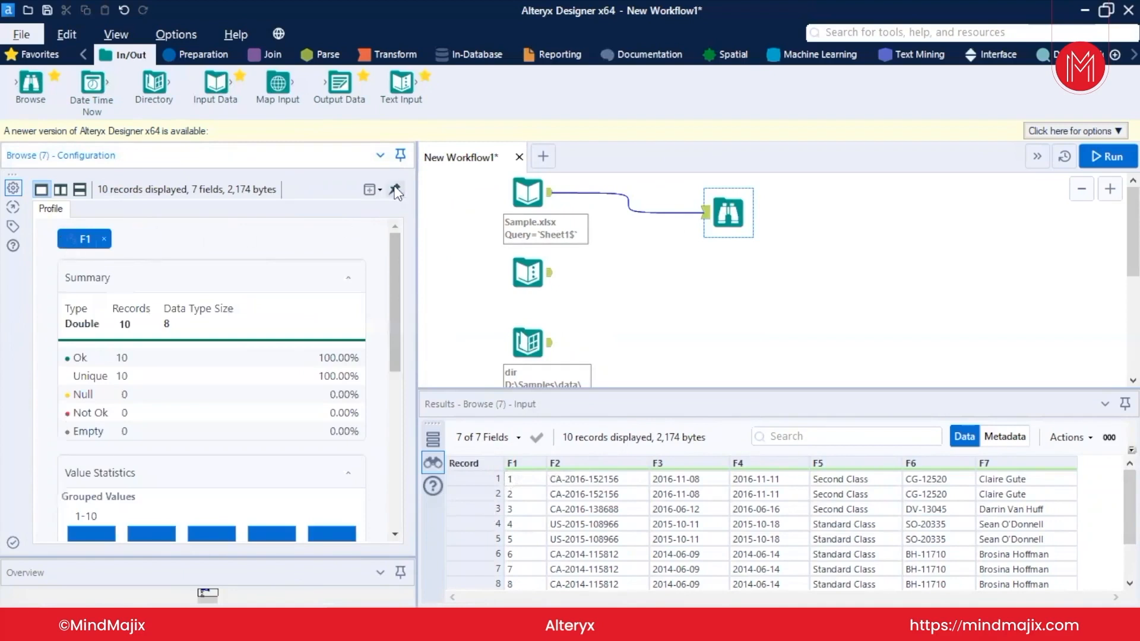
# Step: Turn off First Row Contains Data for the Sample.xlsx input, run the workflow and show the Browse tool's results
pyautogui.click(528, 198)
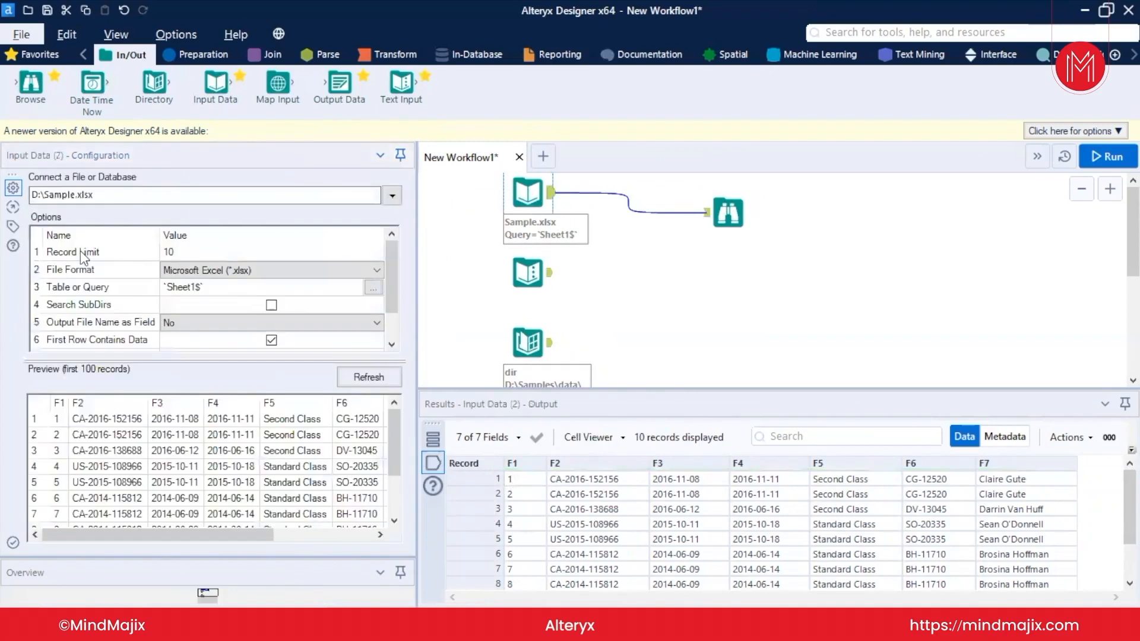
pyautogui.click(272, 341)
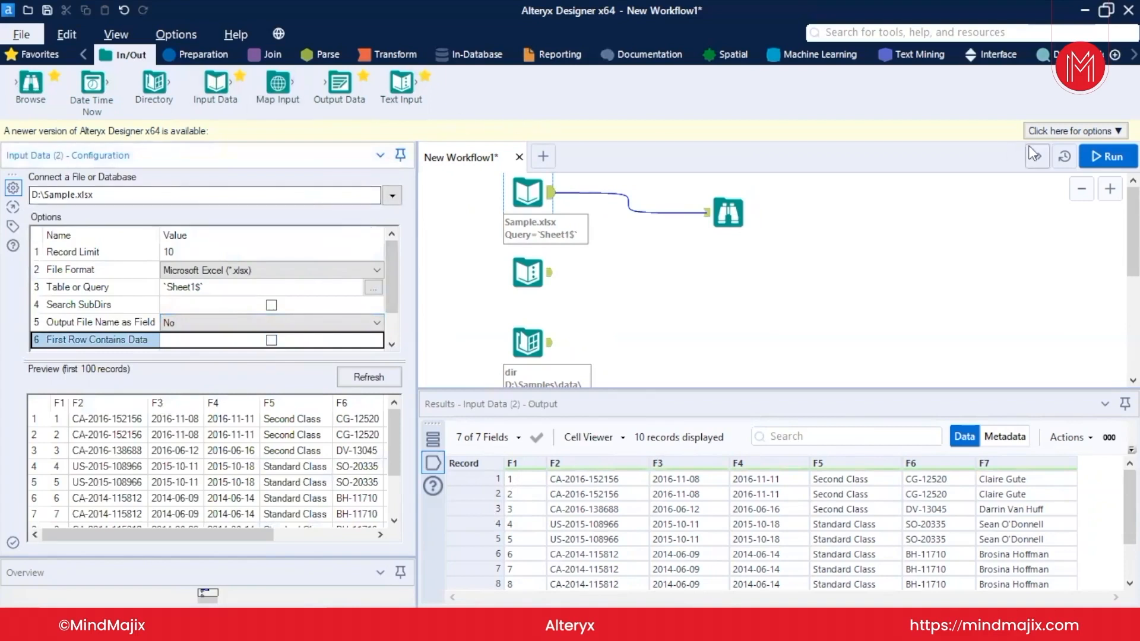
pyautogui.click(1086, 152)
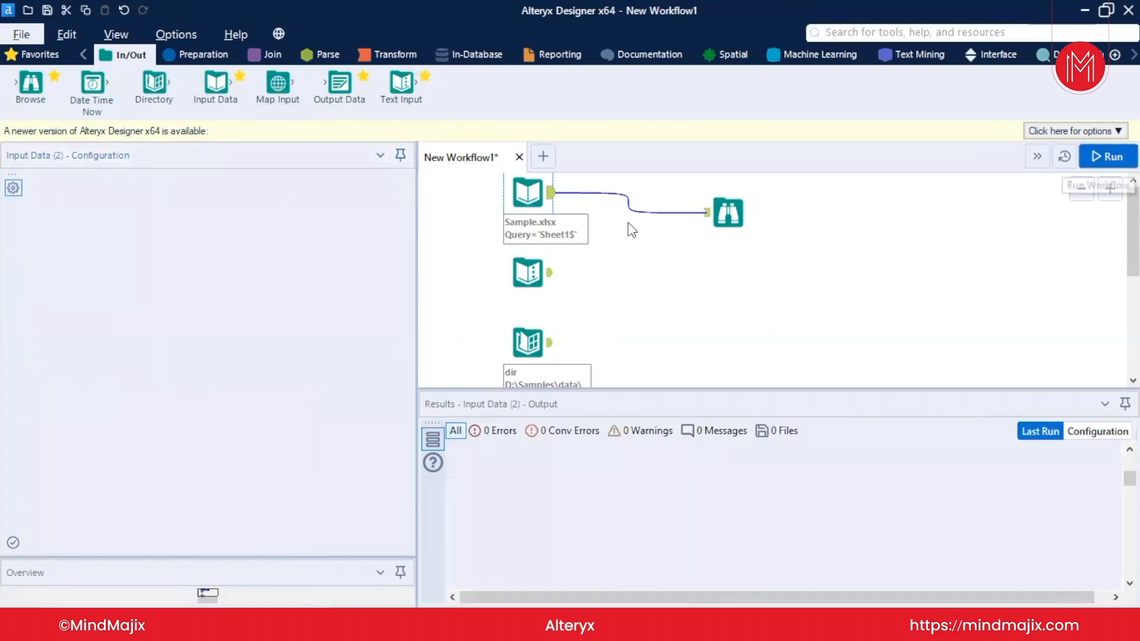
pyautogui.click(728, 217)
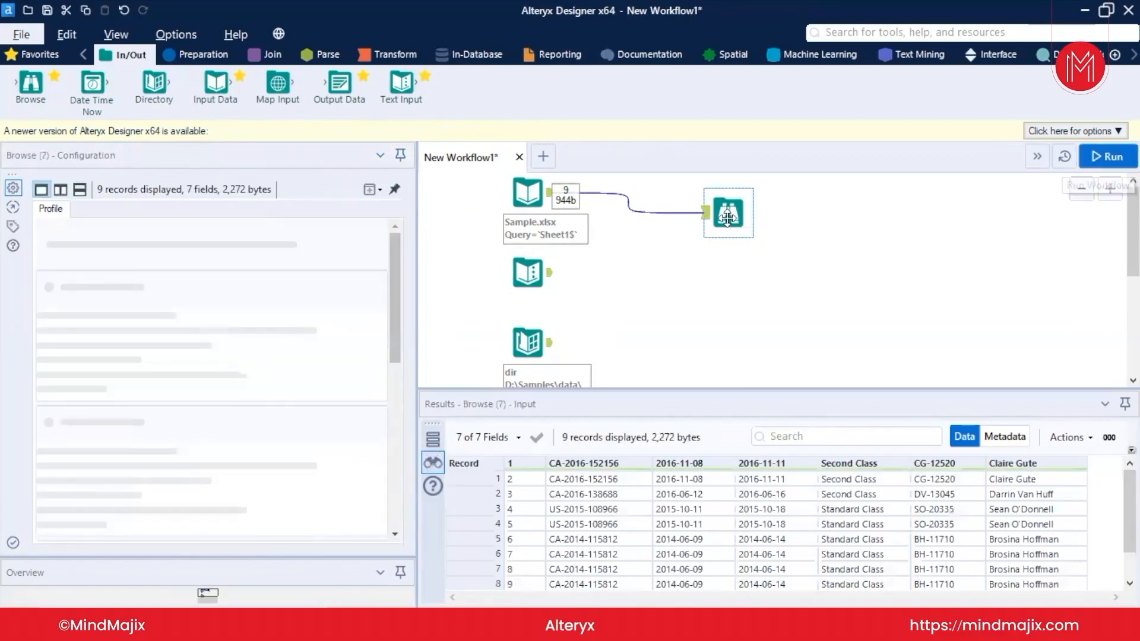
# Step: Set the Sample.xlsx input's Start Data Import on Line option to 1
pyautogui.click(527, 193)
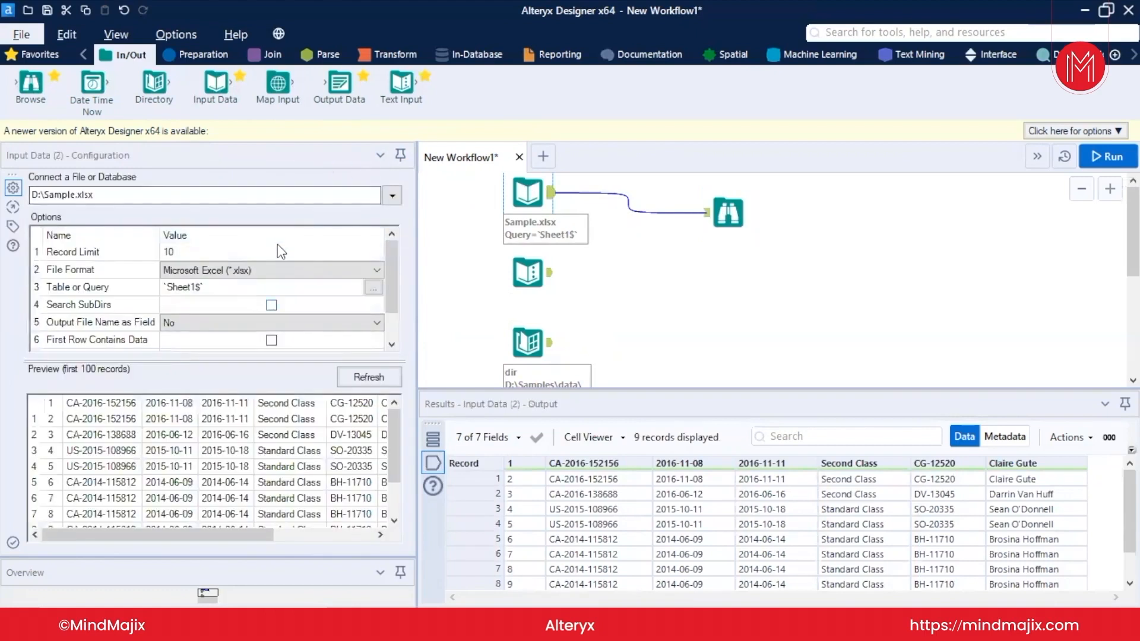
pyautogui.click(277, 244)
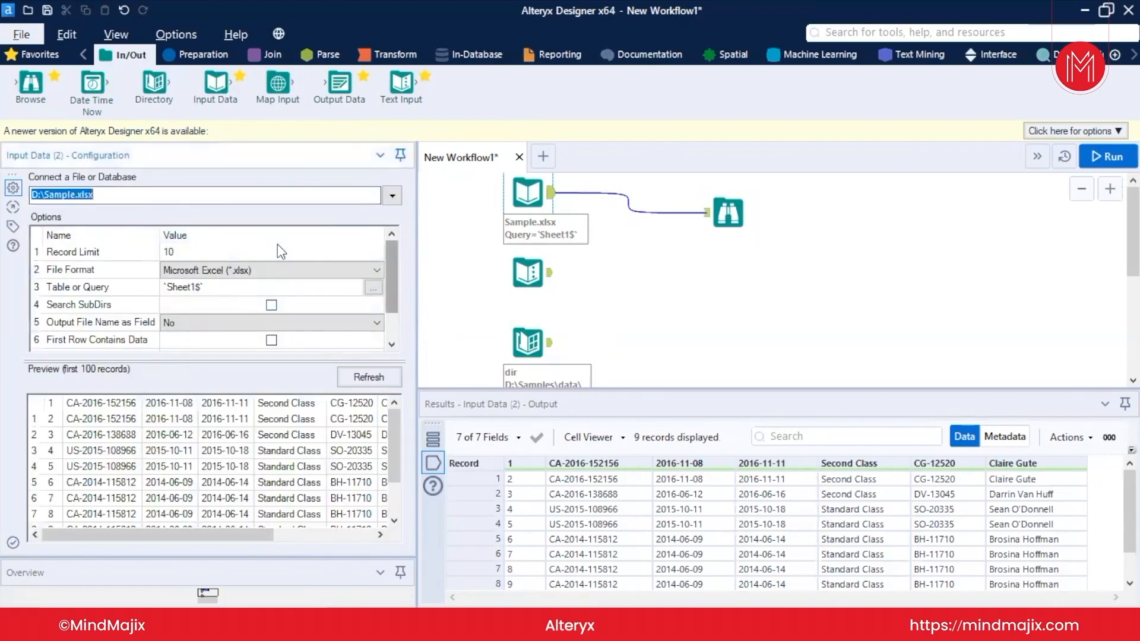
pyautogui.scroll(-1, 277, 244)
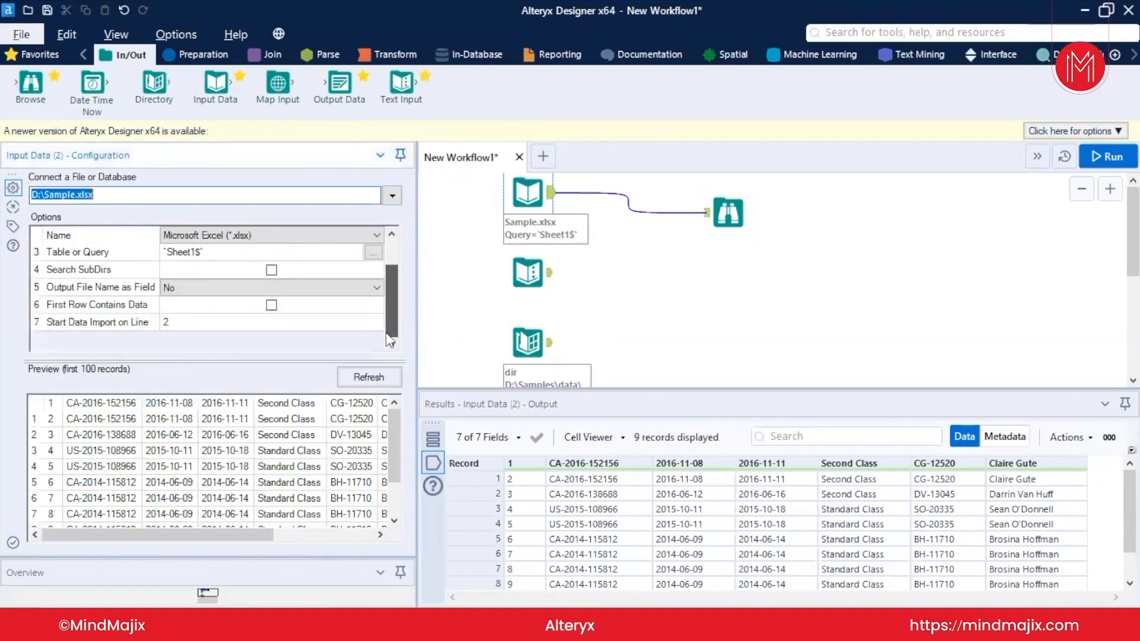
pyautogui.click(220, 327)
pyautogui.press('BackSpace')
pyautogui.write('1')
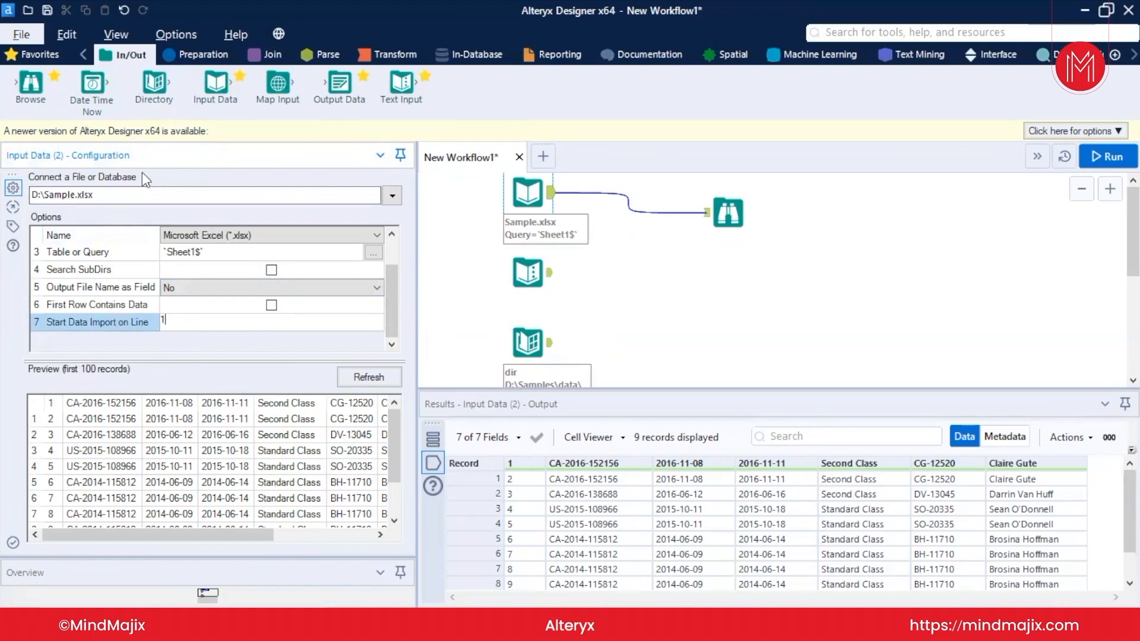
# Step: Rerun the workflow and show the Browse tool's profile and records
pyautogui.click(729, 214)
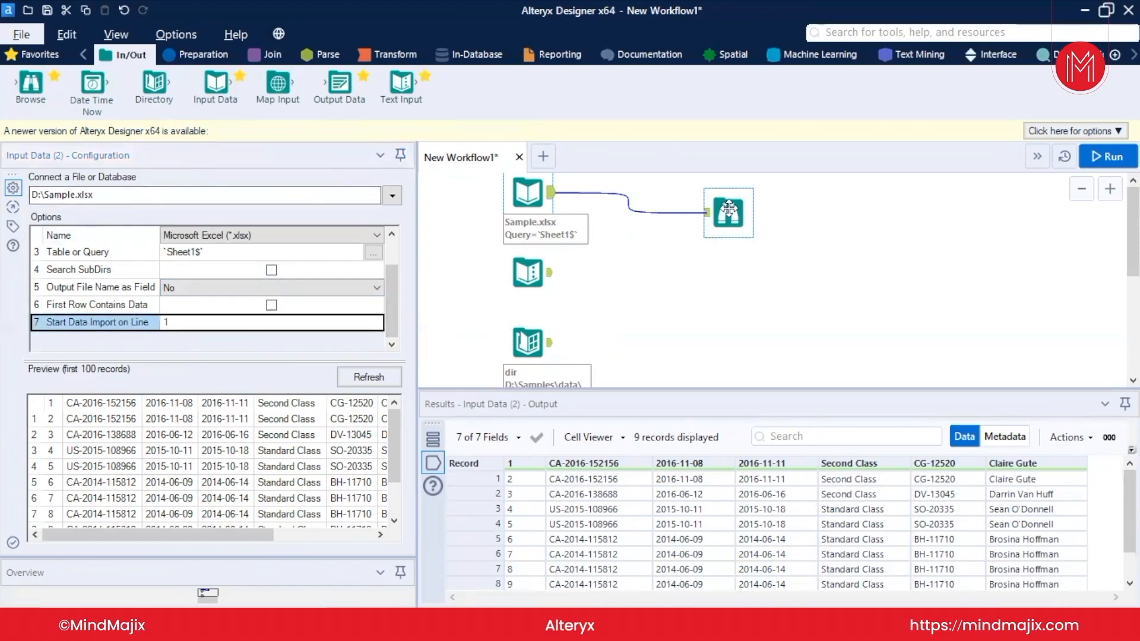
pyautogui.click(1105, 161)
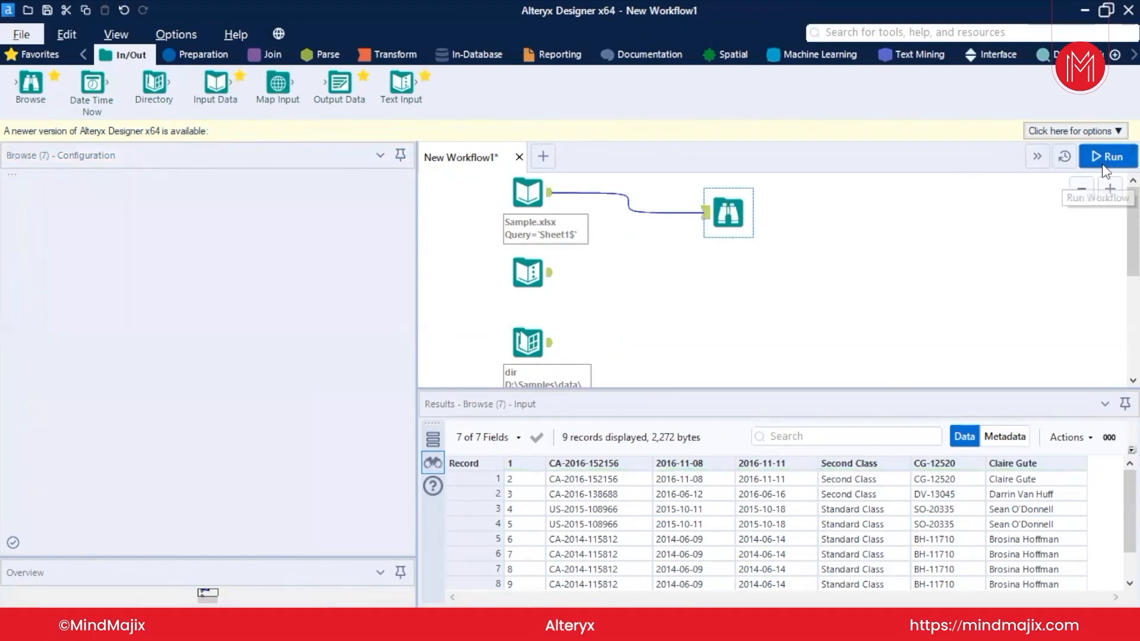
pyautogui.click(738, 218)
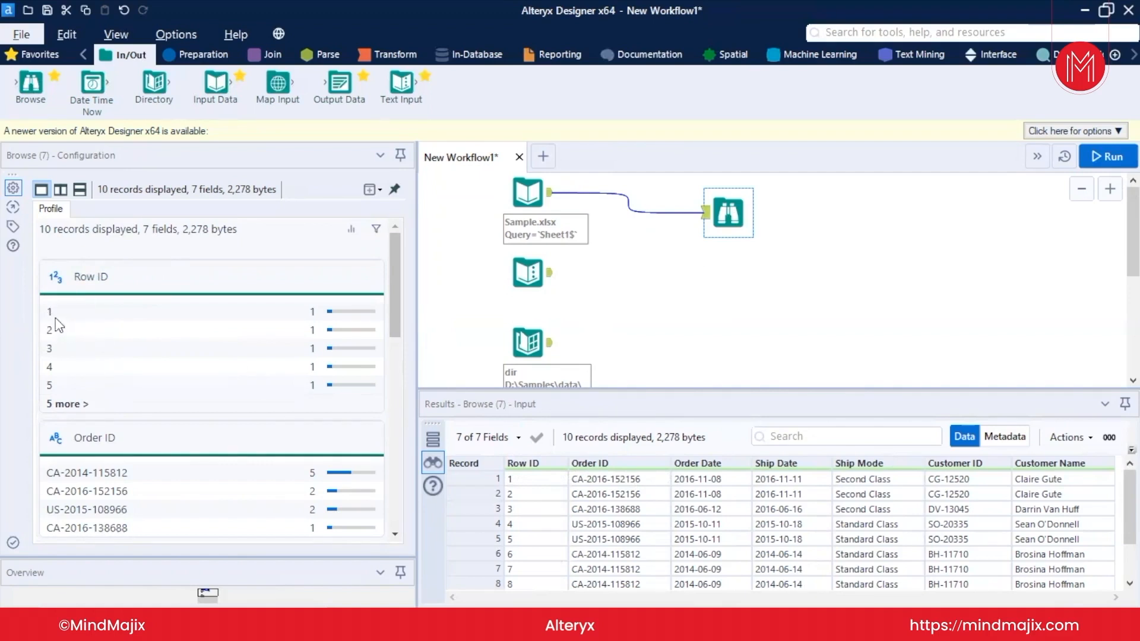
# Step: Examine the Browse tool's field profiles, view them side by side and return to the single view
pyautogui.moveTo(389, 336); pyautogui.dragTo(399, 383)
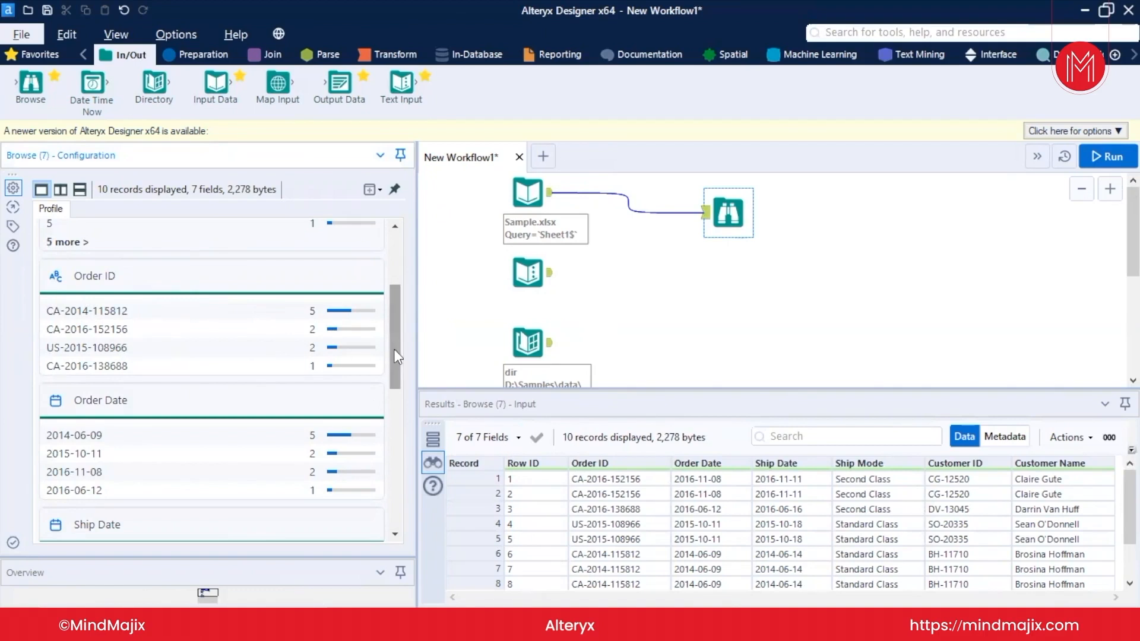
pyautogui.scroll(-1, 395, 356)
pyautogui.scroll(-3, 395, 372)
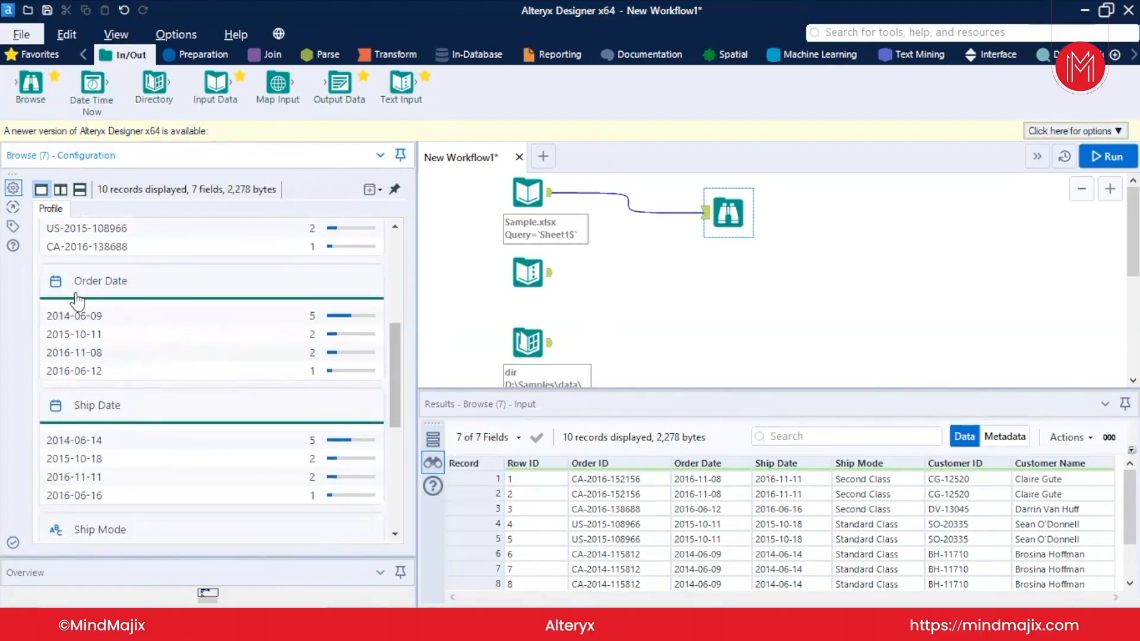
pyautogui.moveTo(394, 394); pyautogui.dragTo(390, 288)
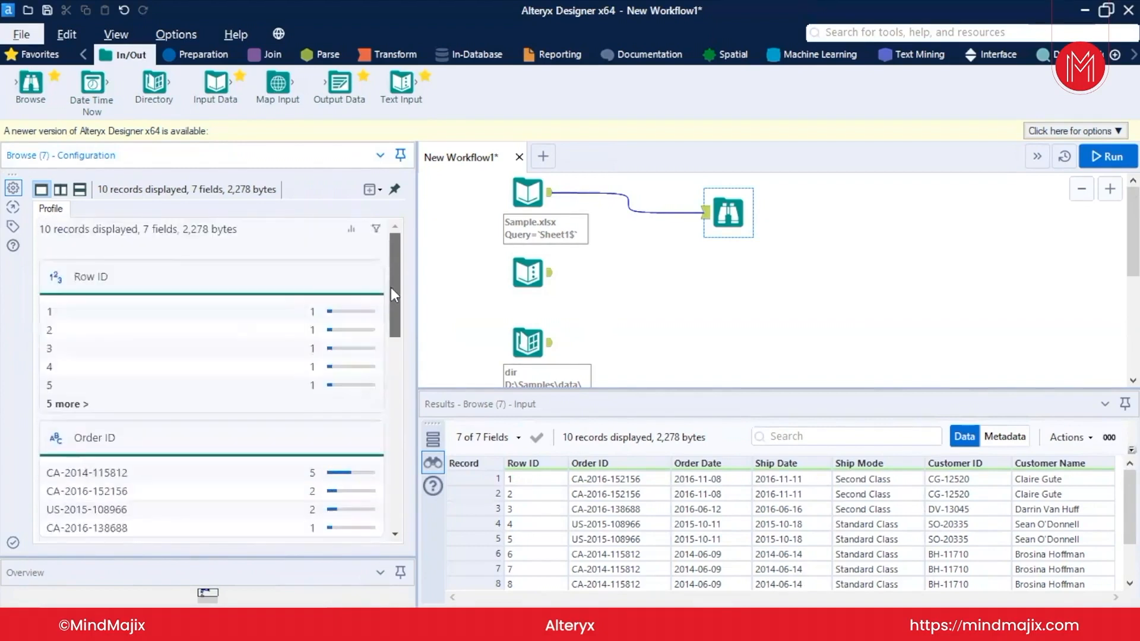
pyautogui.click(63, 187)
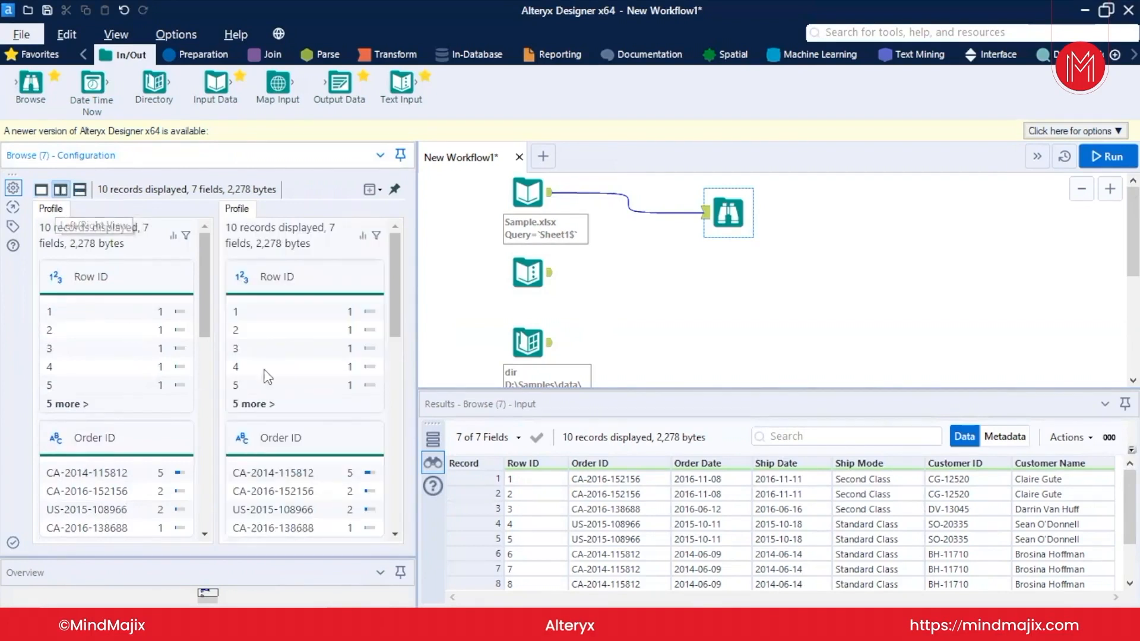
pyautogui.click(41, 190)
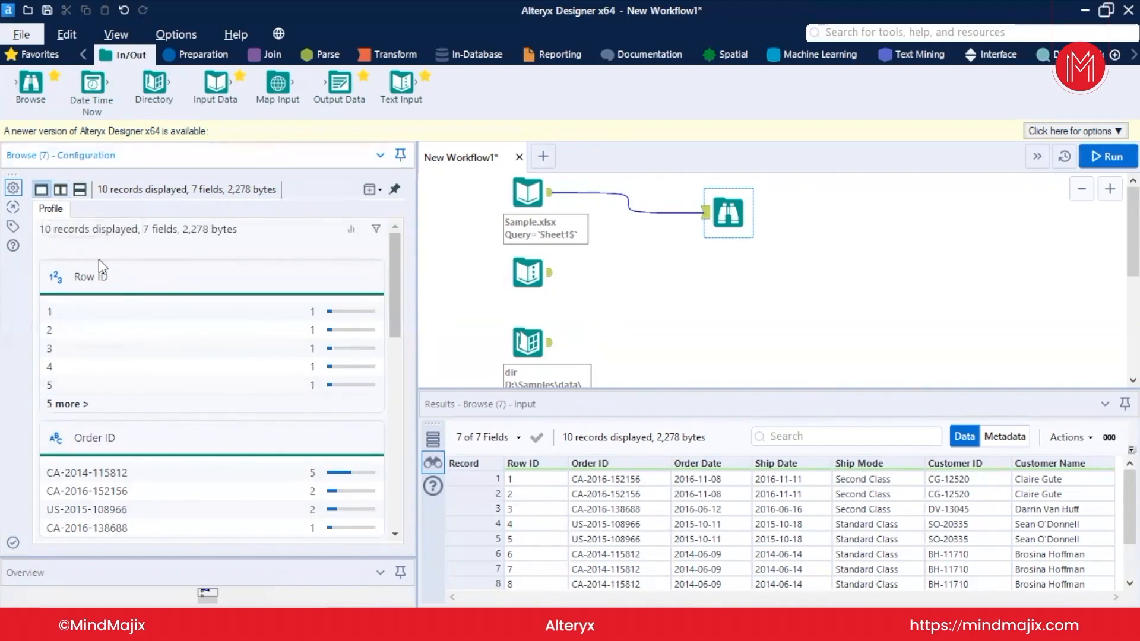
# Step: Show all Browse records in a new window, examine both the Table and Profile views, and close the window
pyautogui.click(370, 191)
pyautogui.click(380, 189)
pyautogui.click(377, 191)
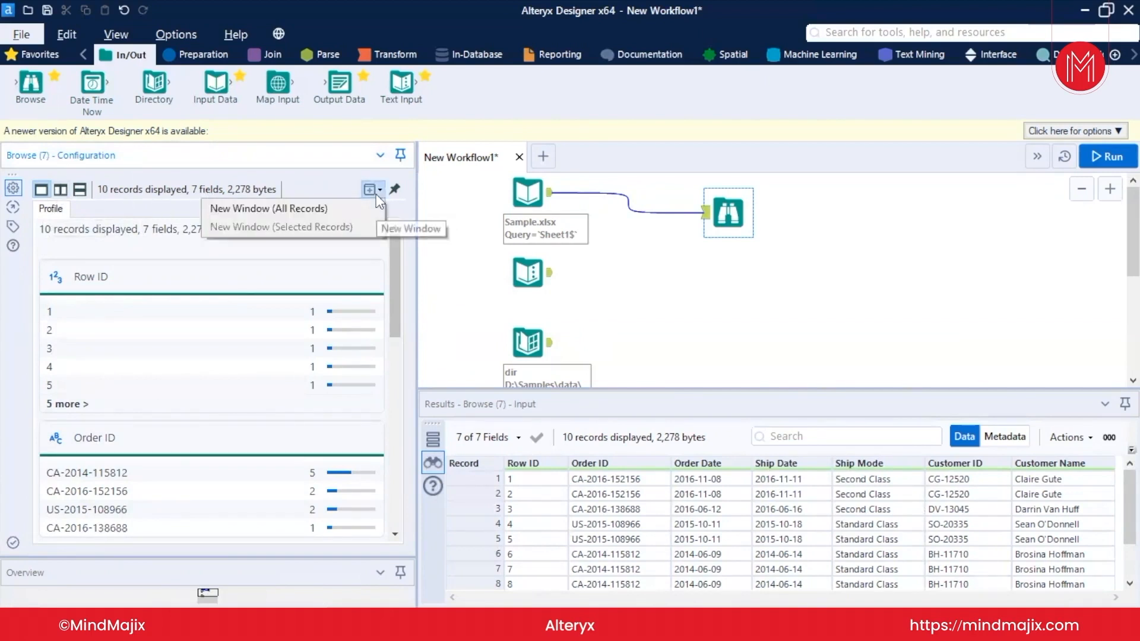
pyautogui.click(314, 211)
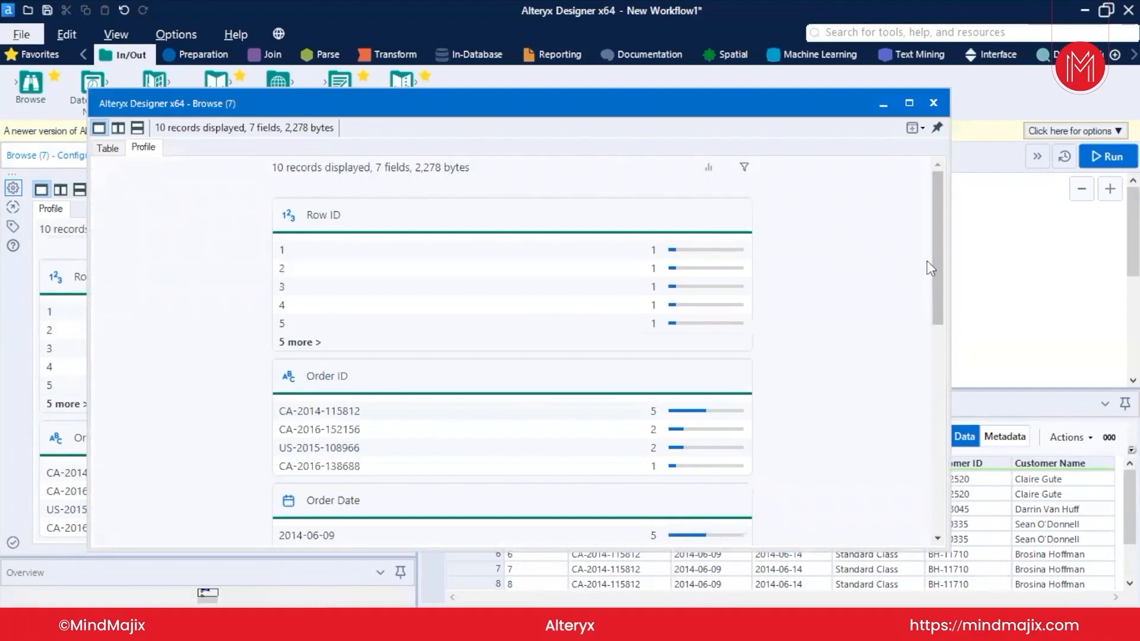
pyautogui.click(103, 151)
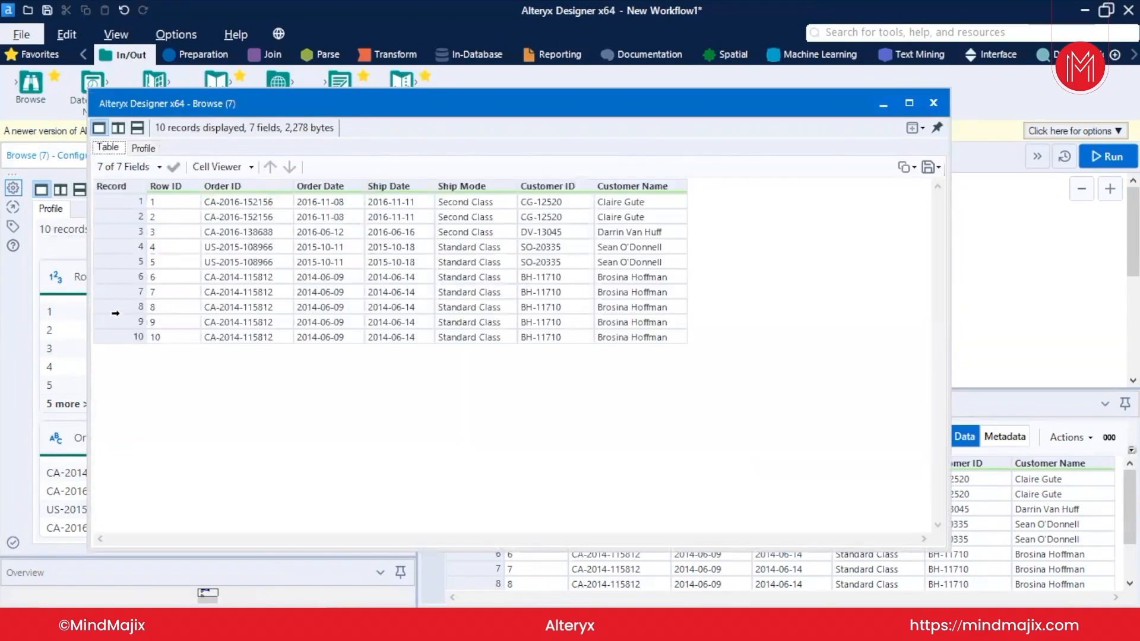
pyautogui.click(137, 148)
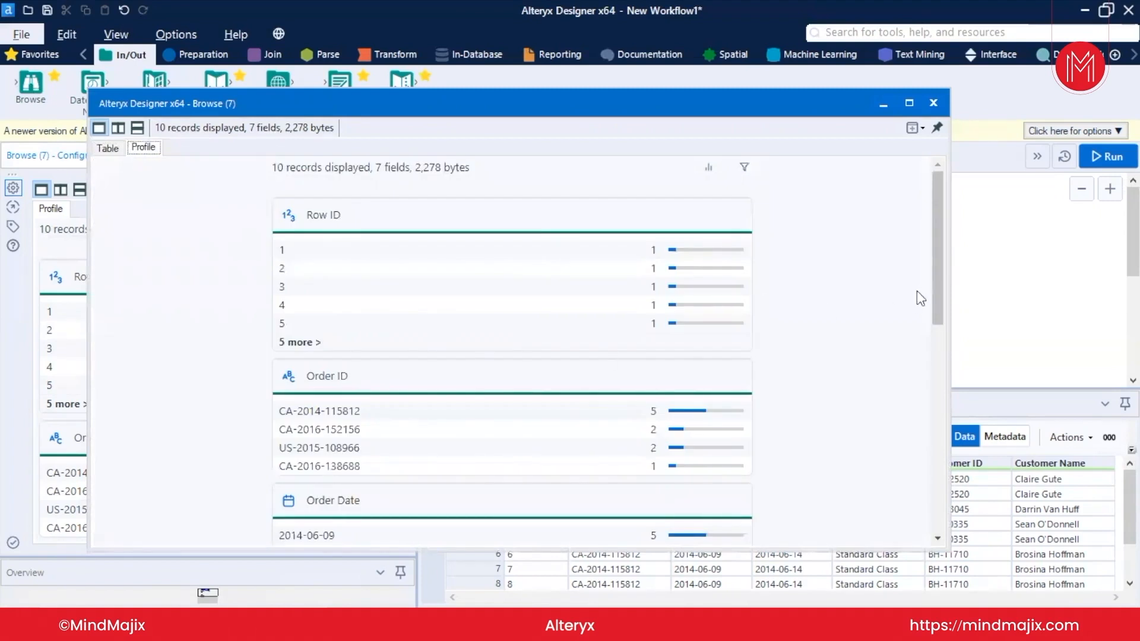
pyautogui.moveTo(933, 288); pyautogui.dragTo(929, 218)
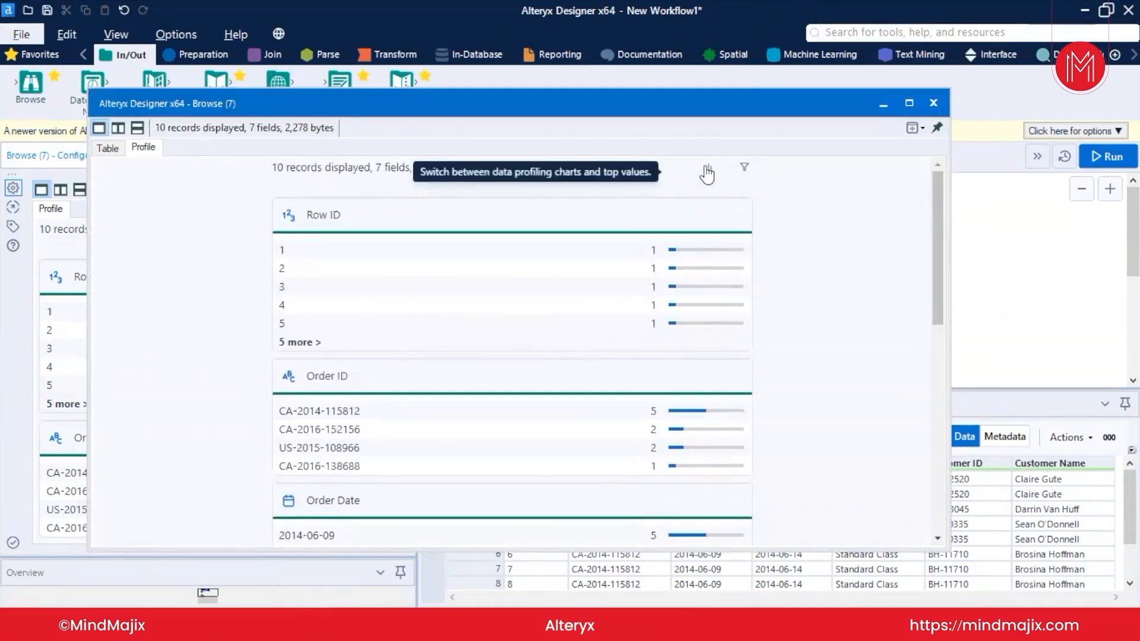
pyautogui.click(934, 104)
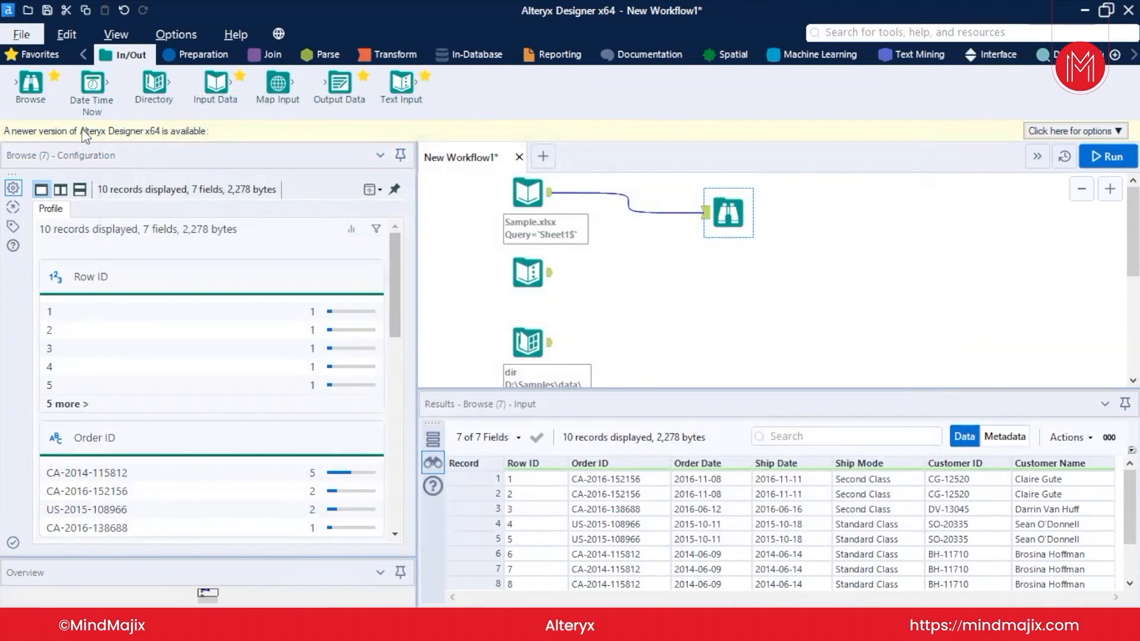
# Step: Add a Date Time Now tool to the canvas below the Browse tool and check the Sample.xlsx input's configuration
pyautogui.moveTo(92, 100); pyautogui.dragTo(704, 291)
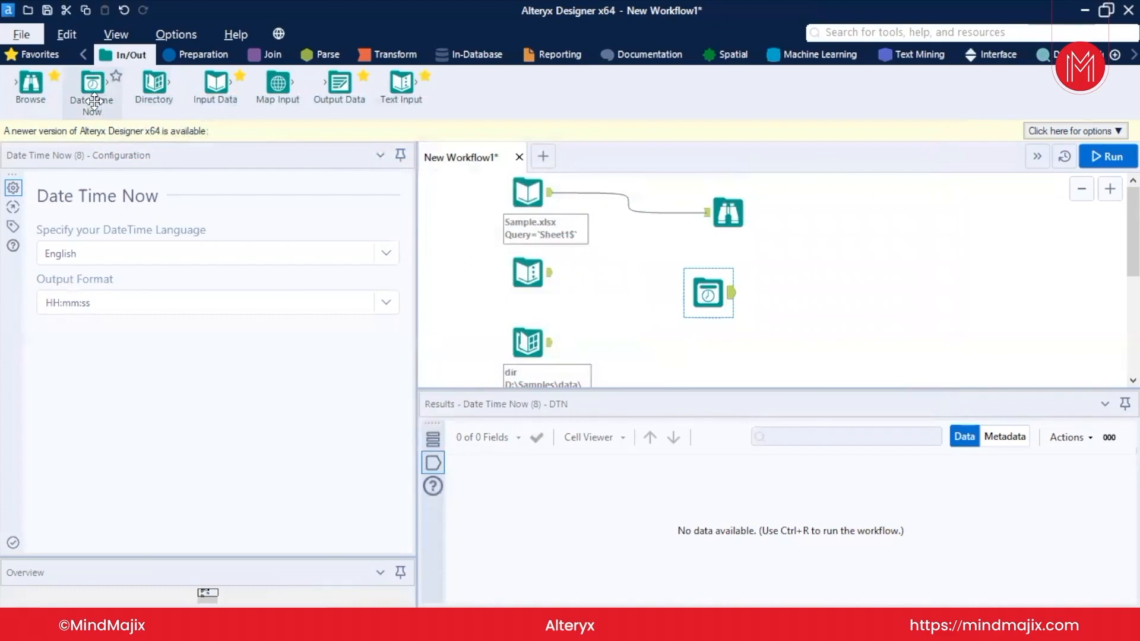
pyautogui.moveTo(94, 102)
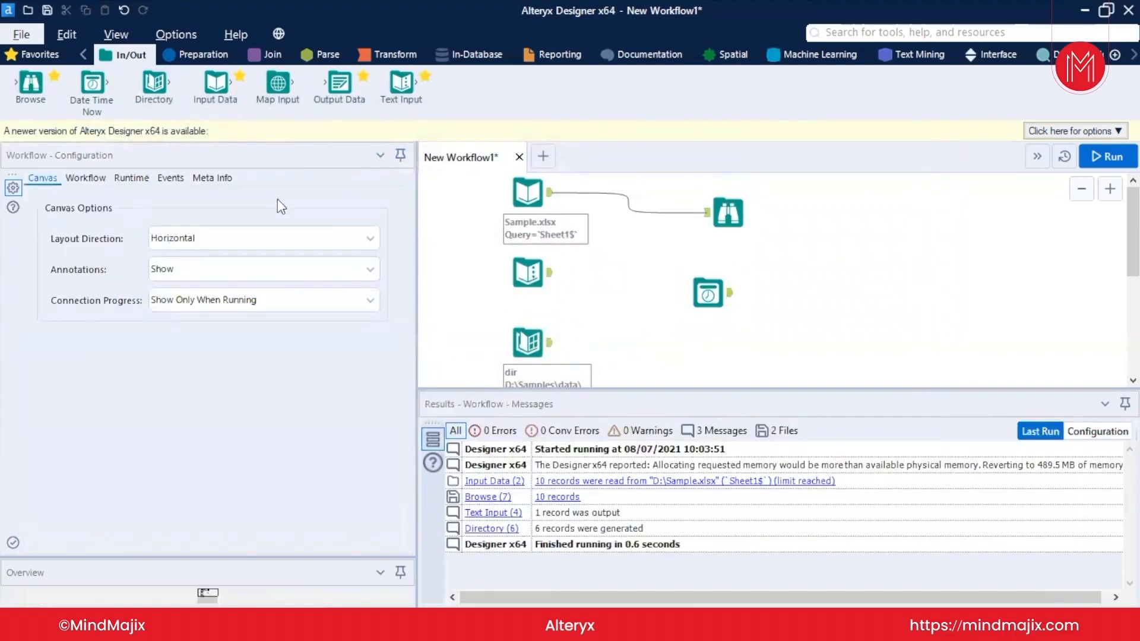
pyautogui.click(526, 339)
pyautogui.click(702, 300)
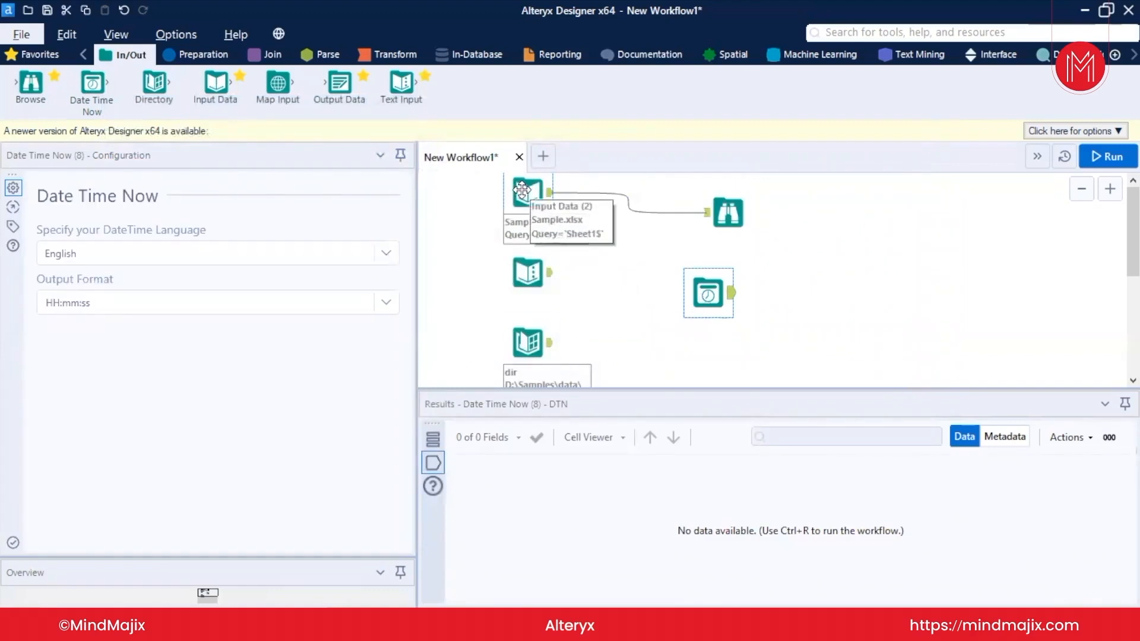
pyautogui.click(523, 190)
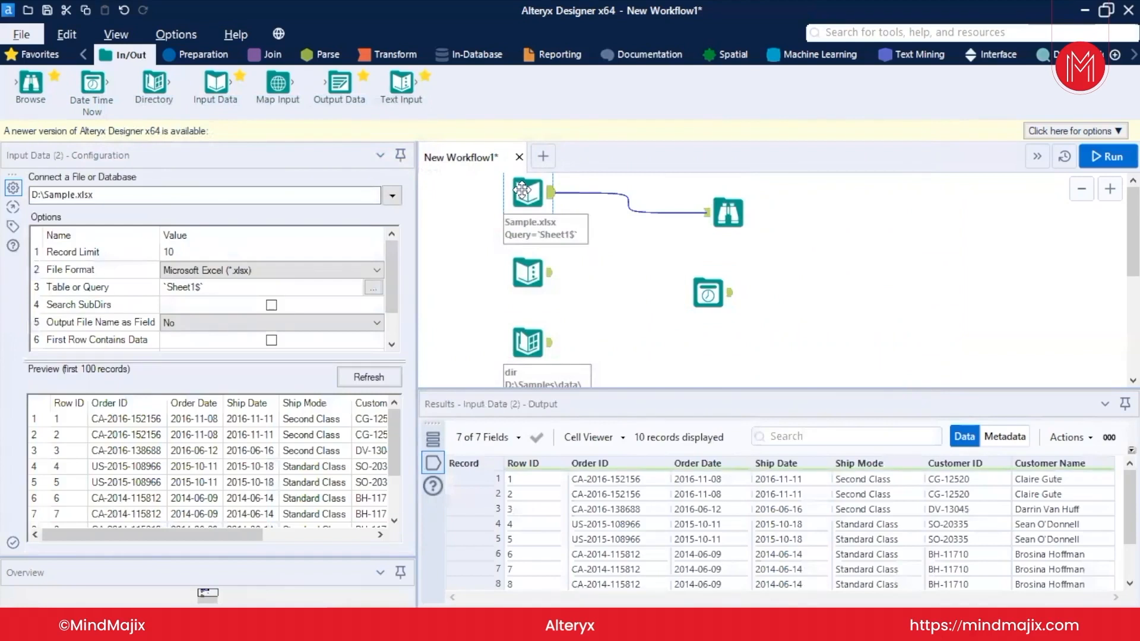
# Step: Set the Date Time Now tool's output format to MM/dd/yyyy hh:mm:ss
pyautogui.click(710, 295)
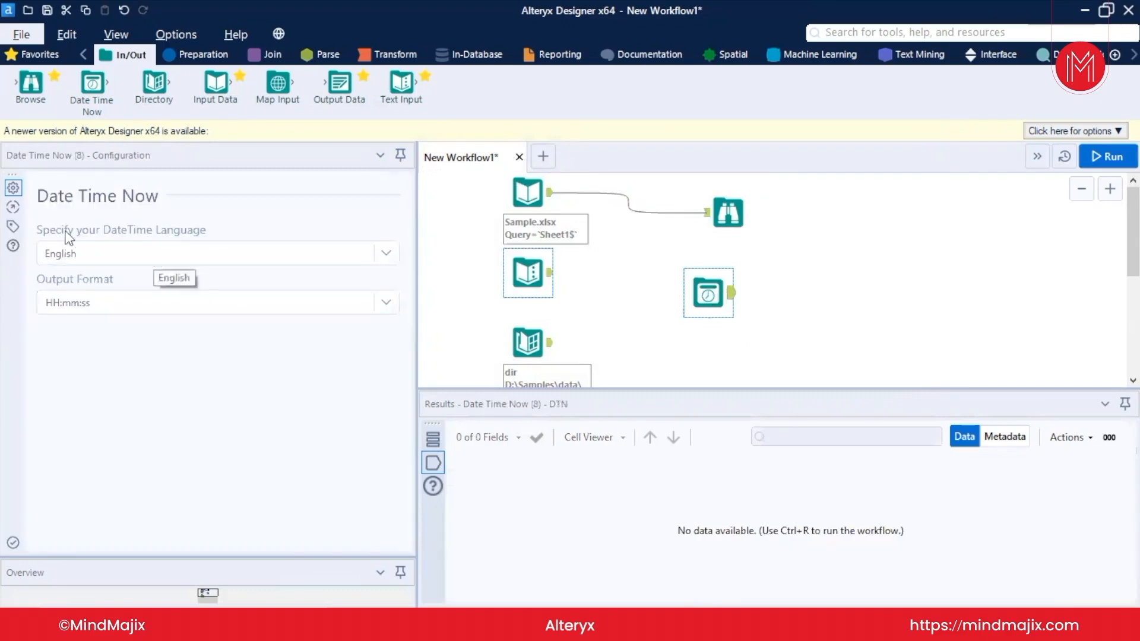
pyautogui.click(129, 307)
pyautogui.click(128, 306)
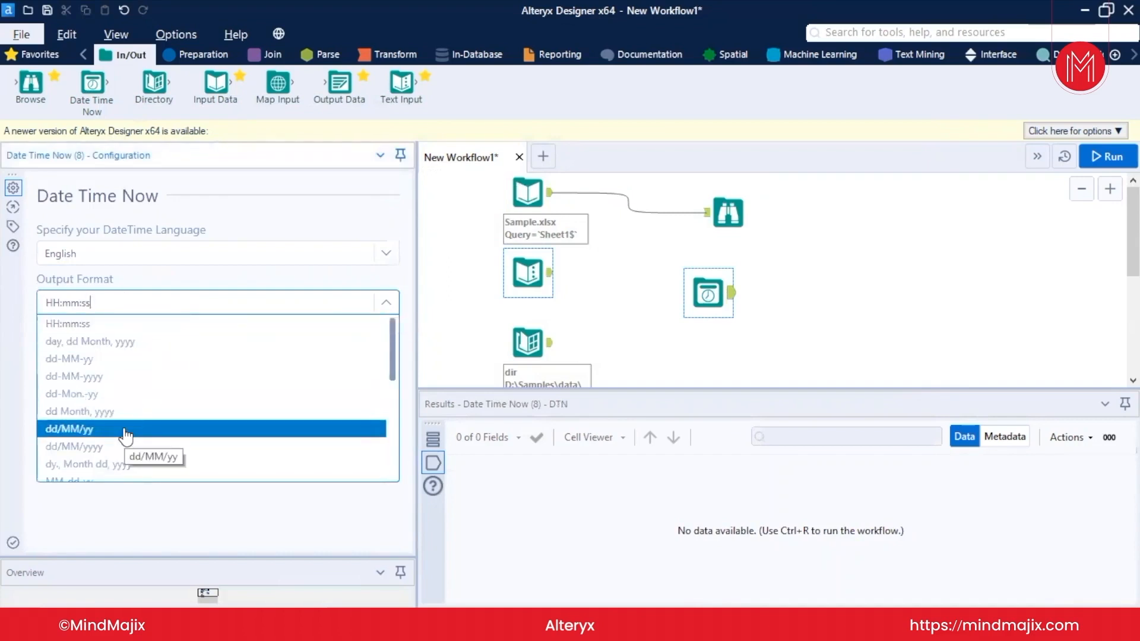
pyautogui.scroll(-3, 125, 437)
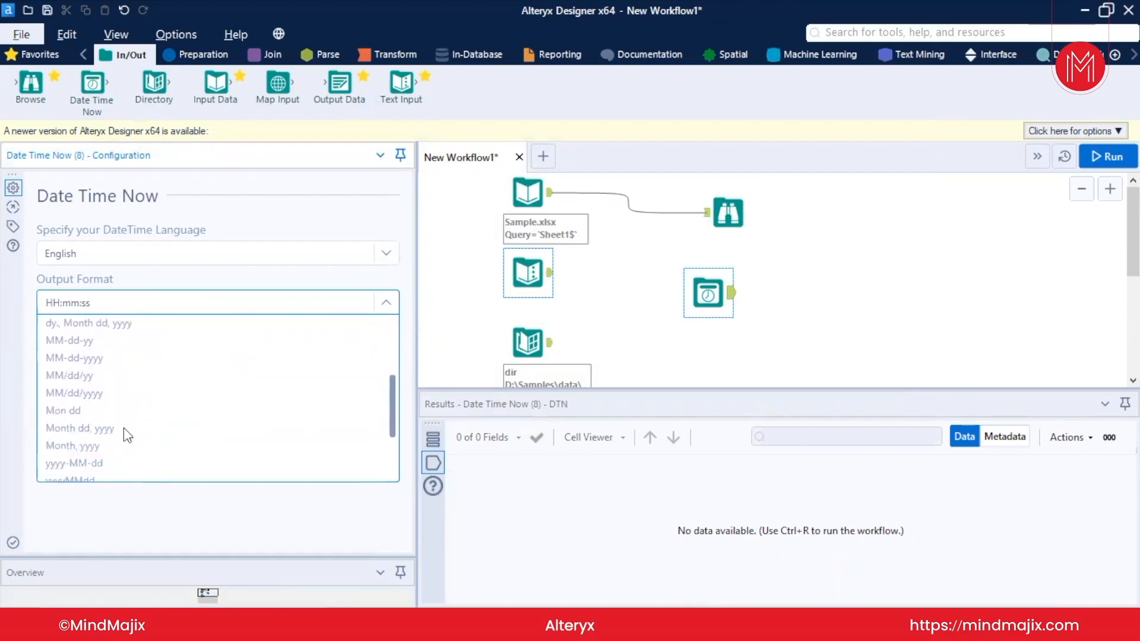
pyautogui.scroll(-2, 104, 460)
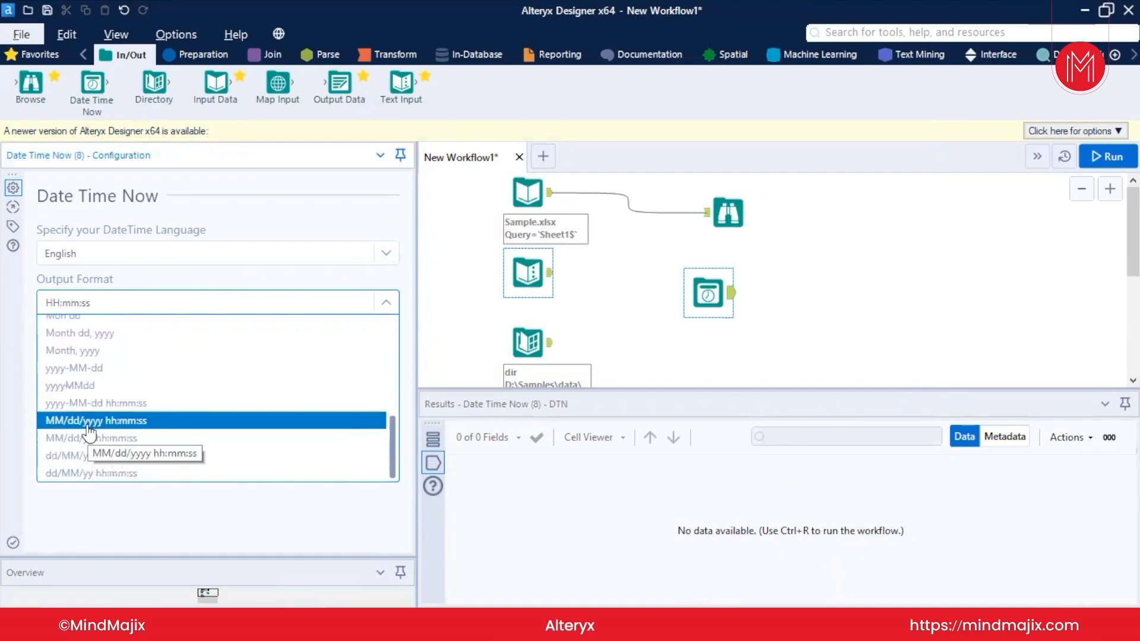
pyautogui.click(88, 426)
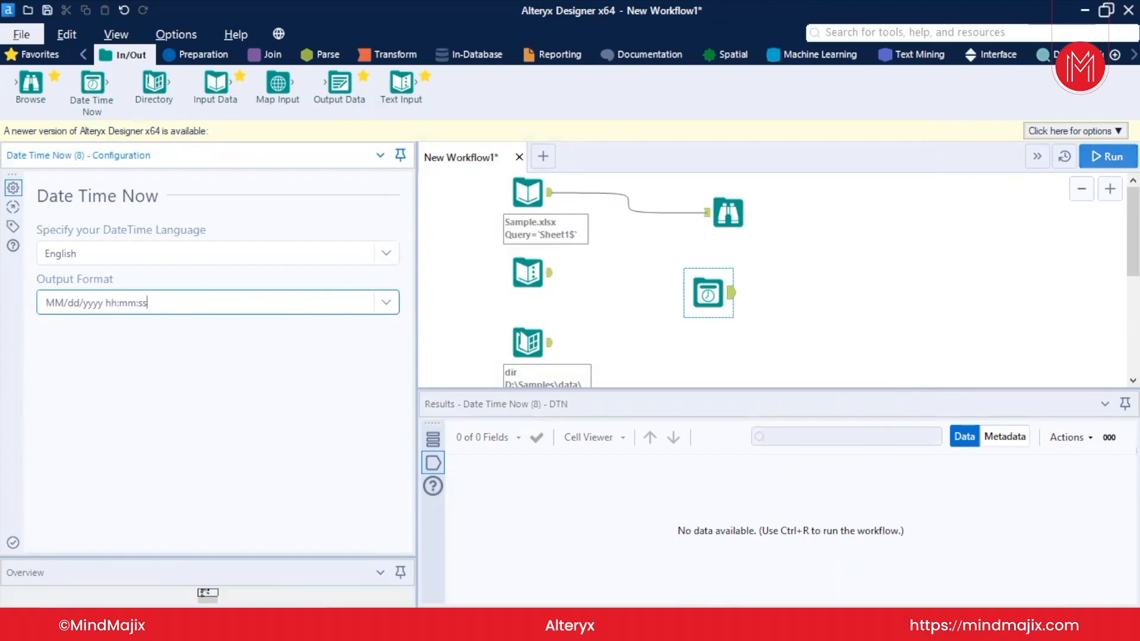
# Step: Run the workflow, view the Date Time Now tool's output, and align the tool beneath the Browse tool
pyautogui.click(1109, 157)
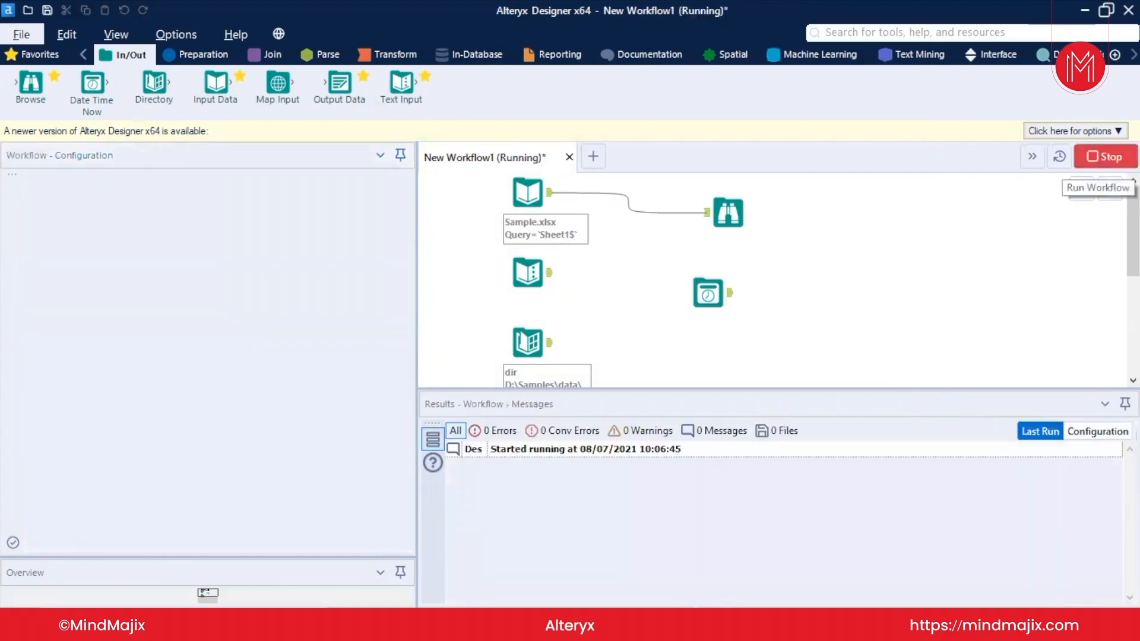
pyautogui.click(708, 294)
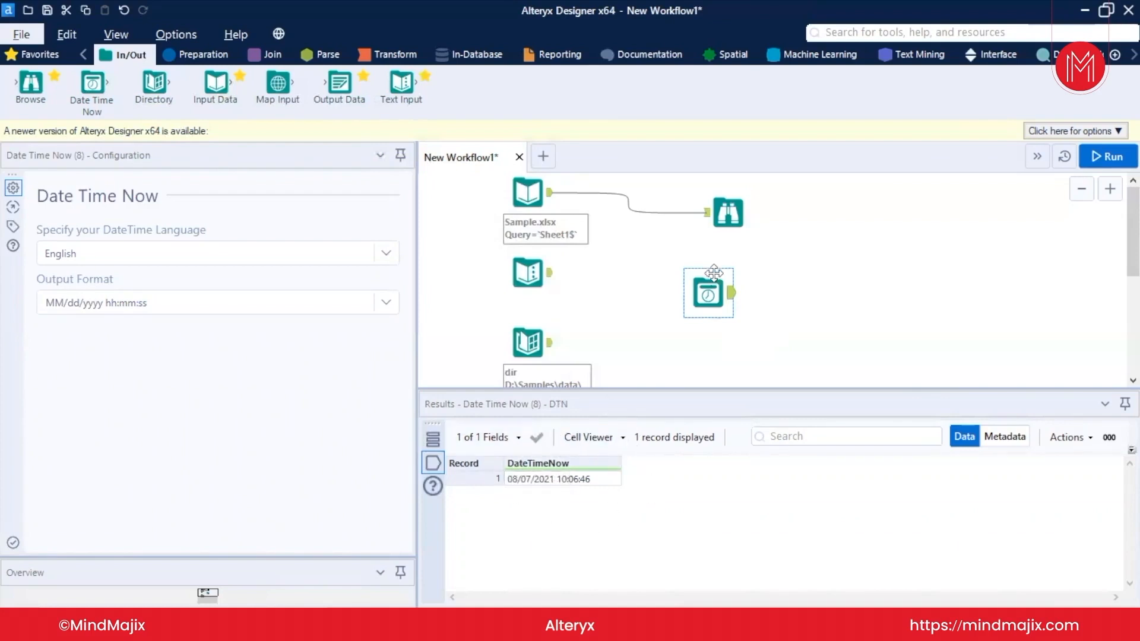
pyautogui.moveTo(697, 286); pyautogui.dragTo(727, 261)
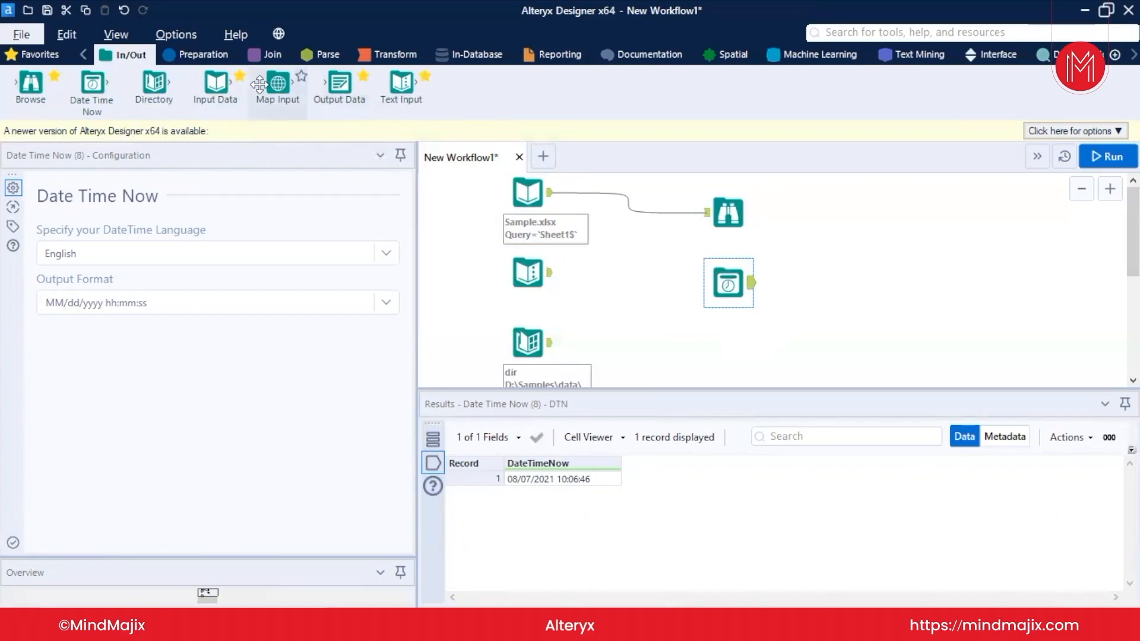
# Step: Add a Map Input tool below the Date Time Now tool with mode Select and base map Alteryx Dark
pyautogui.moveTo(272, 85); pyautogui.dragTo(719, 354)
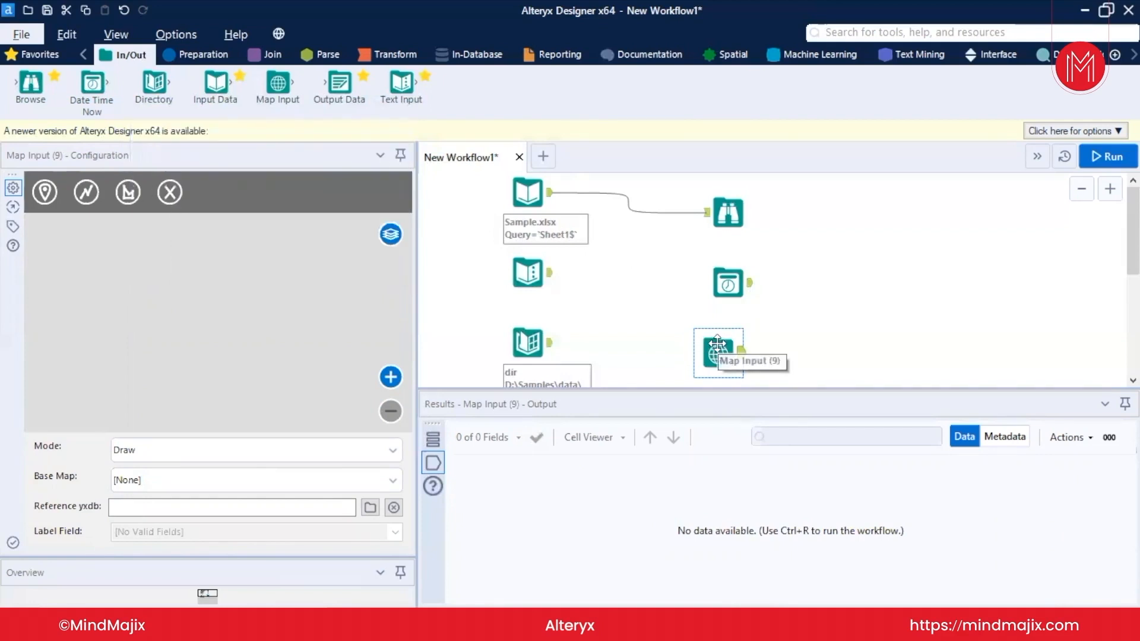
pyautogui.click(159, 457)
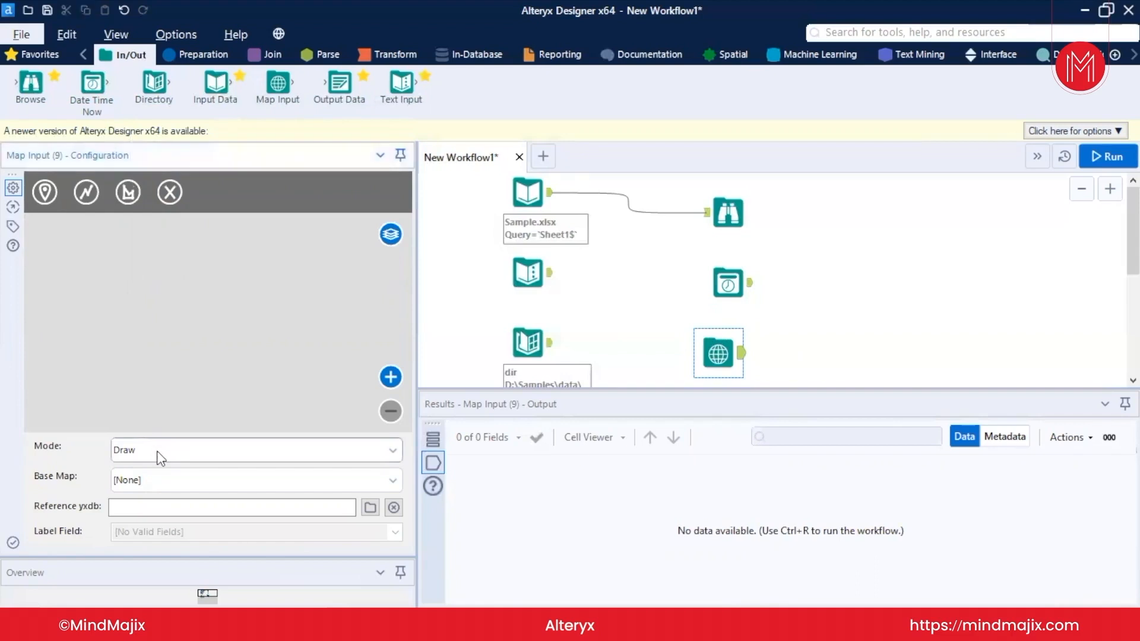
pyautogui.click(159, 457)
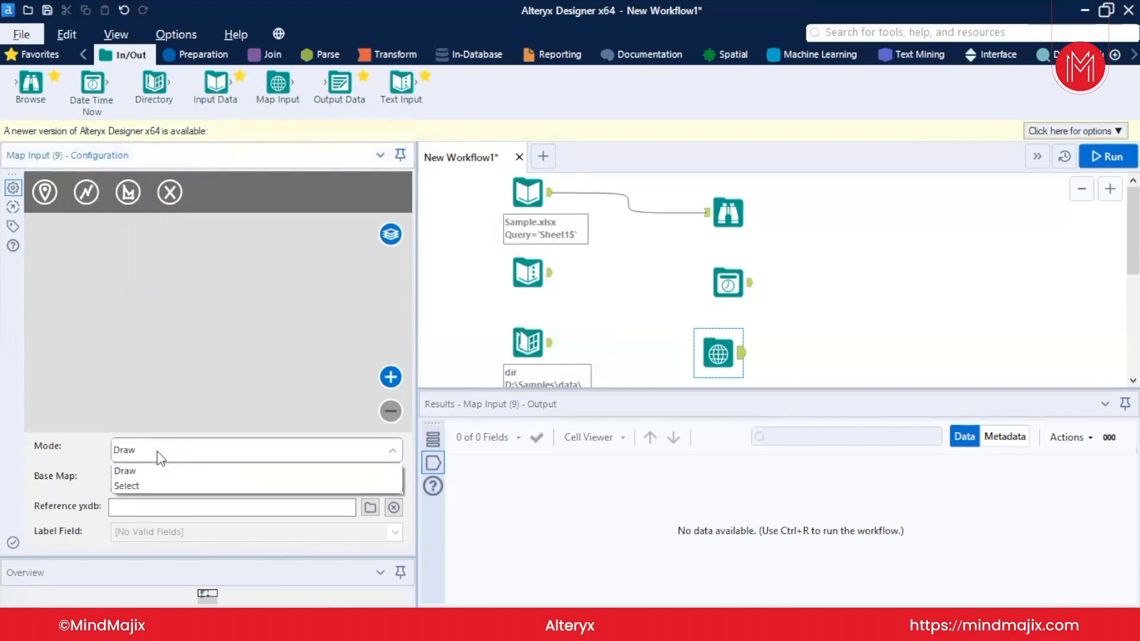
pyautogui.click(144, 490)
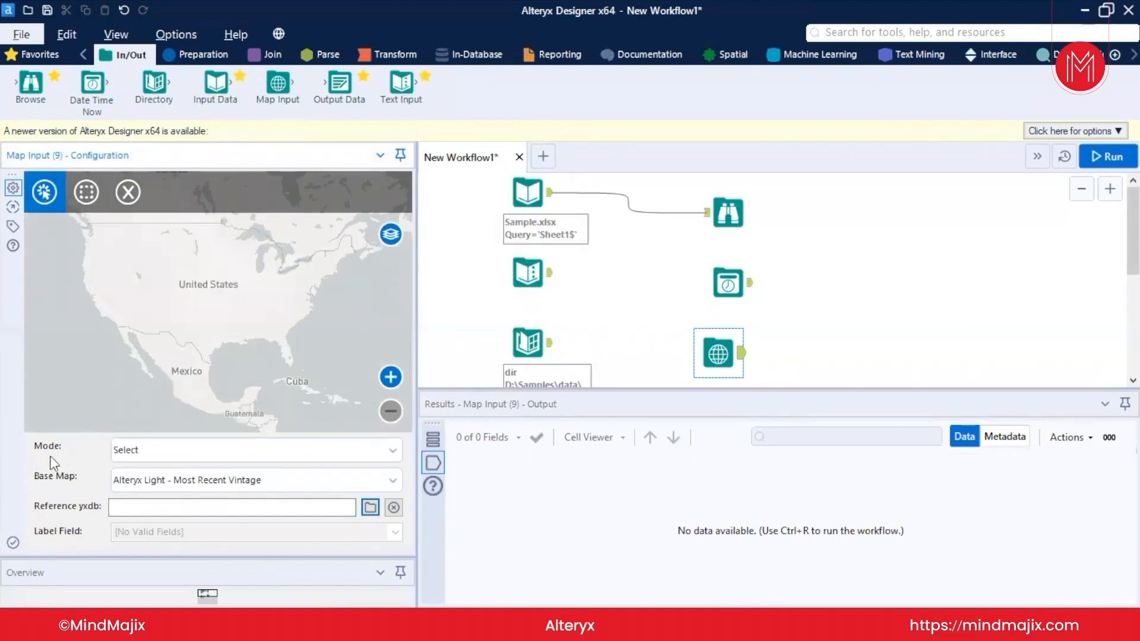
pyautogui.click(157, 479)
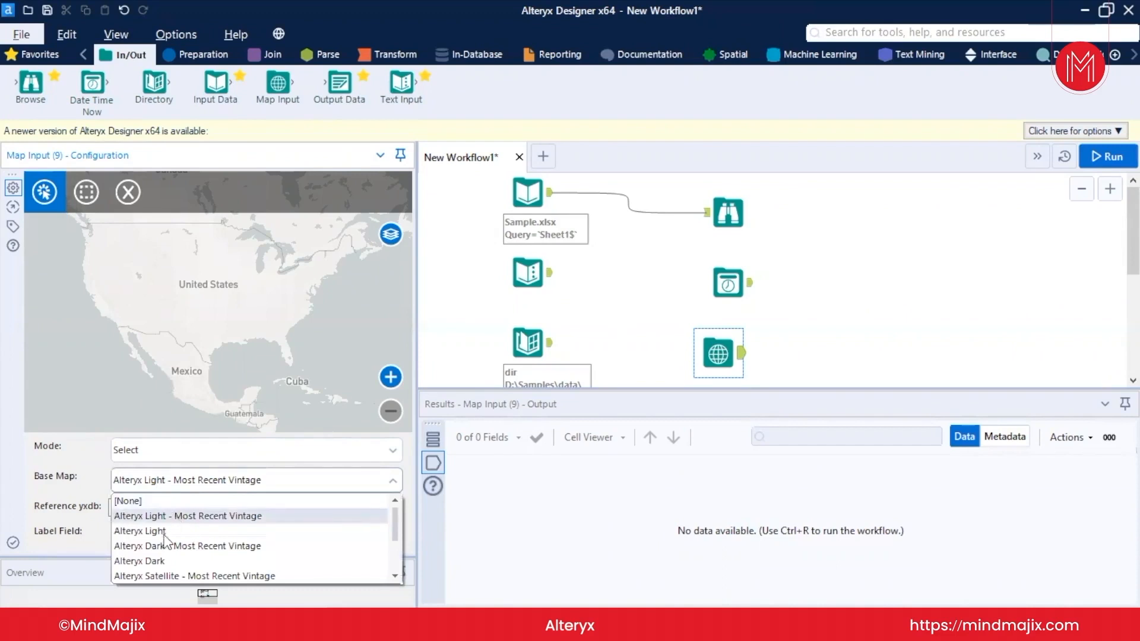
pyautogui.click(156, 562)
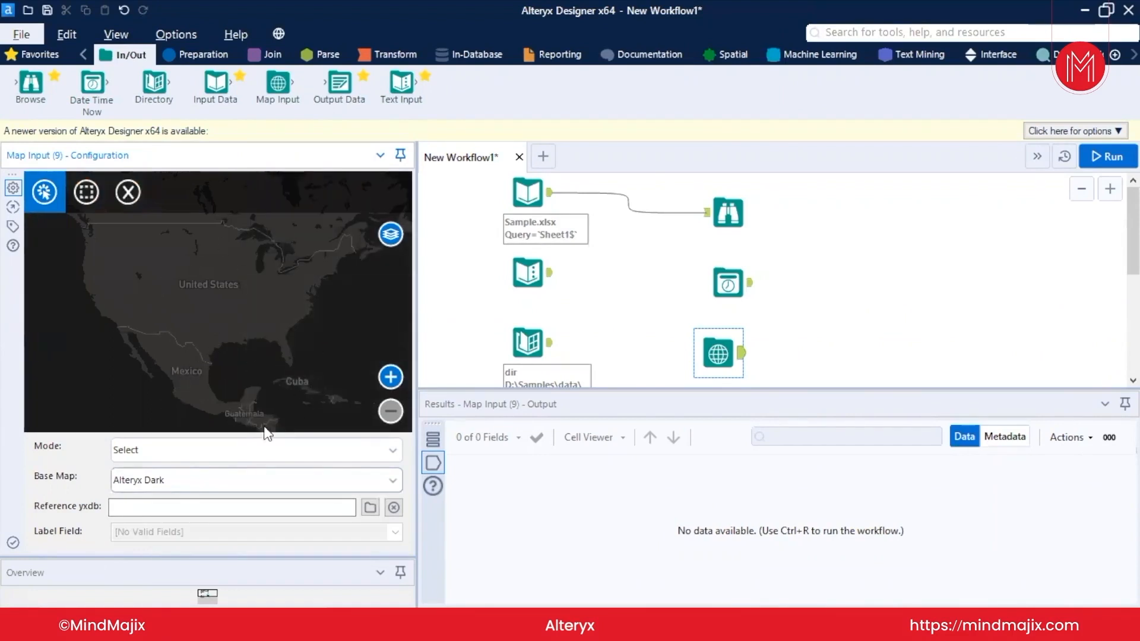
# Step: Try to use City Populations.yxdb from Samples\data\OneToolData as the Map Input's reference file
pyautogui.click(371, 508)
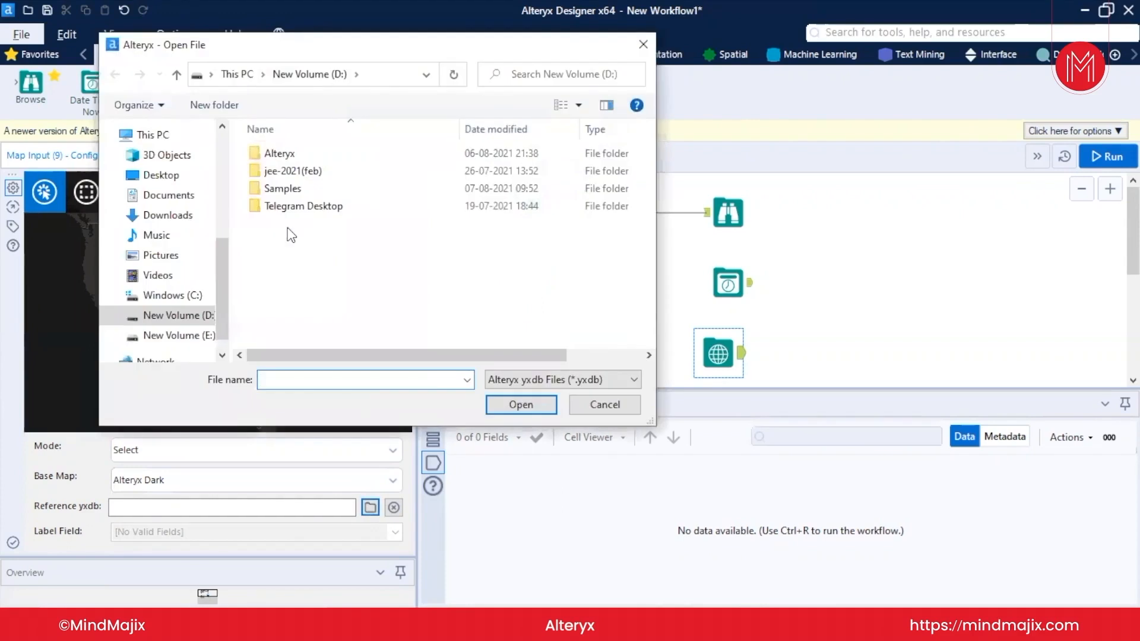
pyautogui.doubleClick(285, 190)
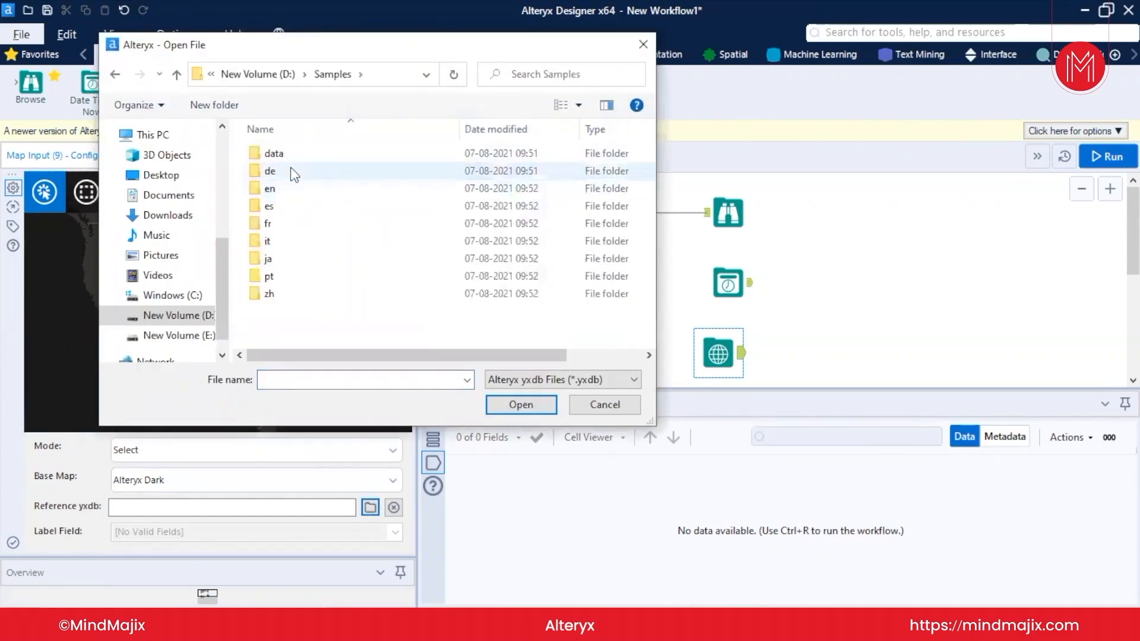
pyautogui.click(294, 154)
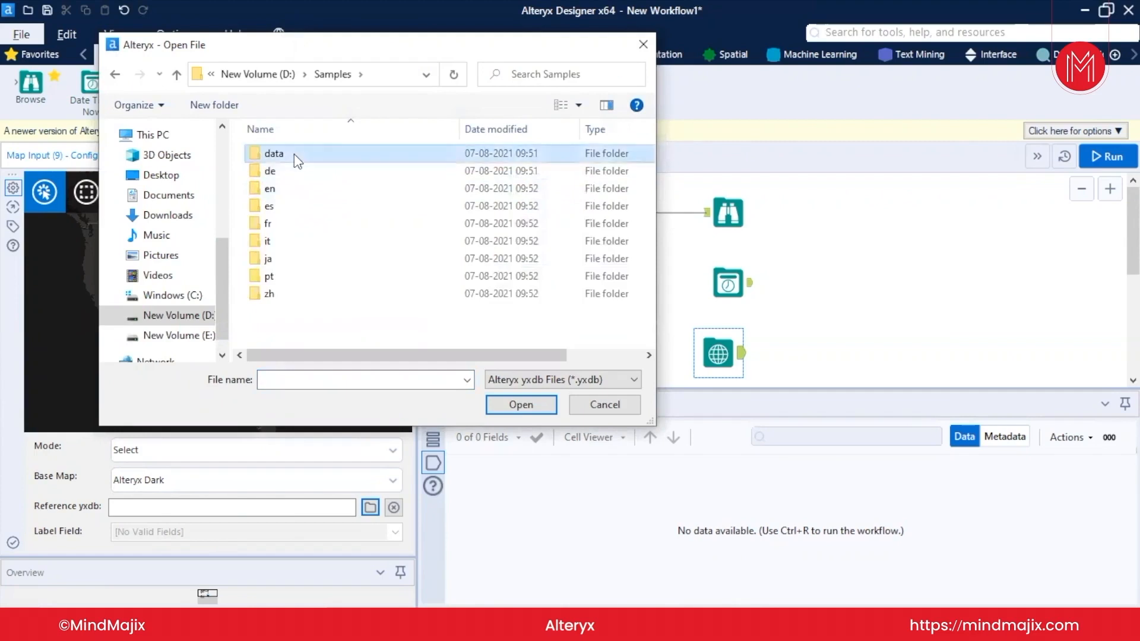
pyautogui.doubleClick(294, 155)
pyautogui.doubleClick(296, 152)
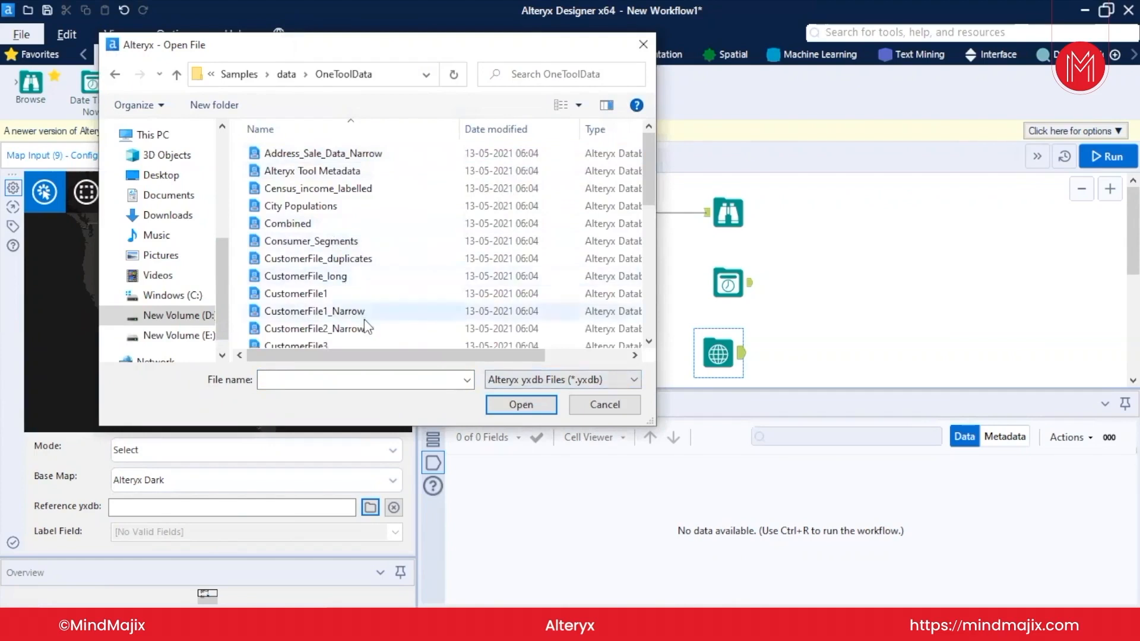
pyautogui.moveTo(370, 357)
pyautogui.mouseDown()
pyautogui.moveTo(509, 341)
pyautogui.moveTo(353, 363)
pyautogui.mouseUp()
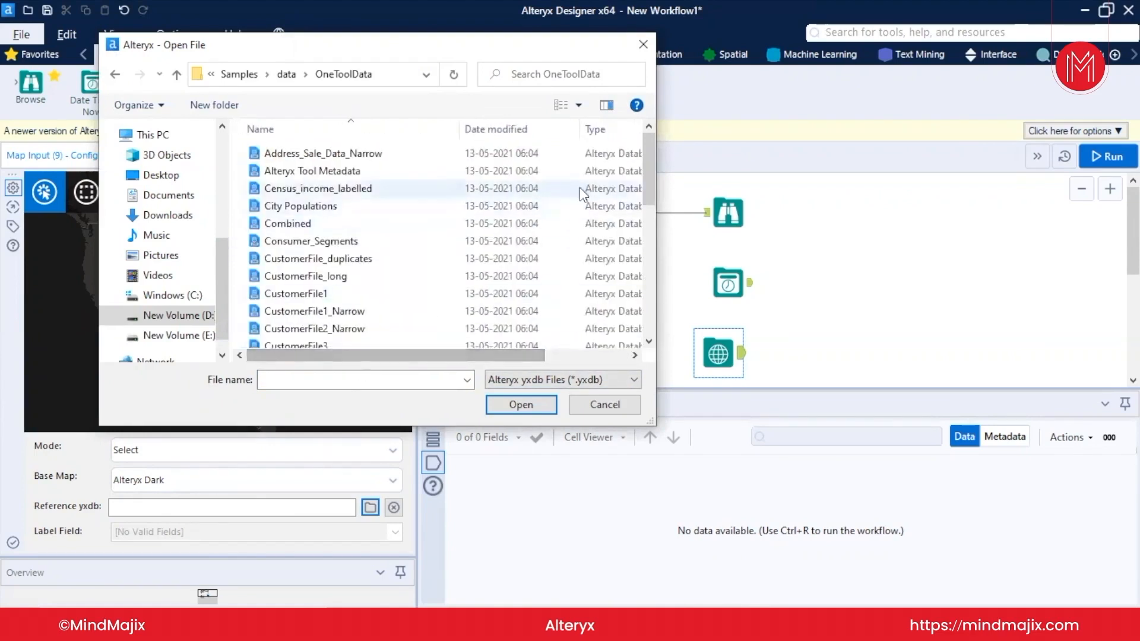
pyautogui.click(398, 209)
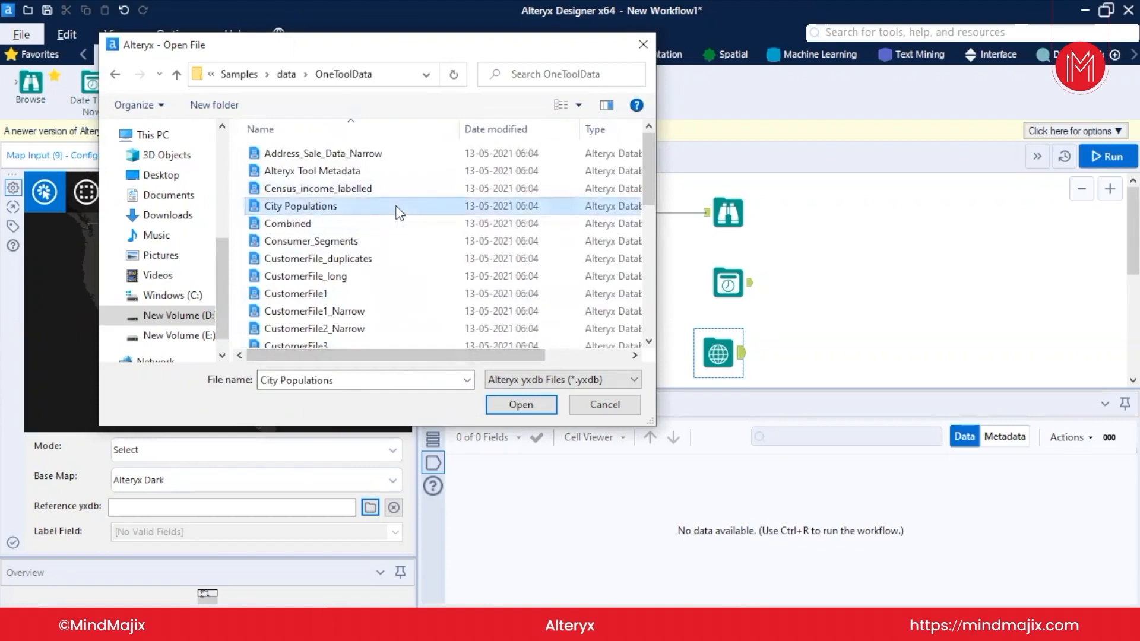
pyautogui.click(506, 403)
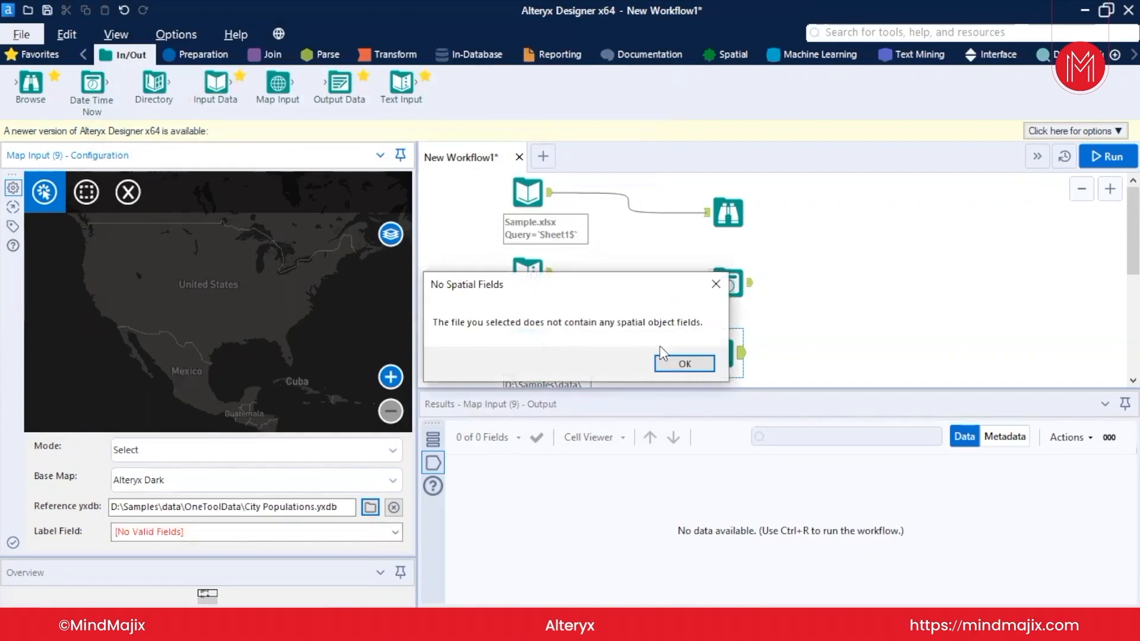
pyautogui.click(670, 362)
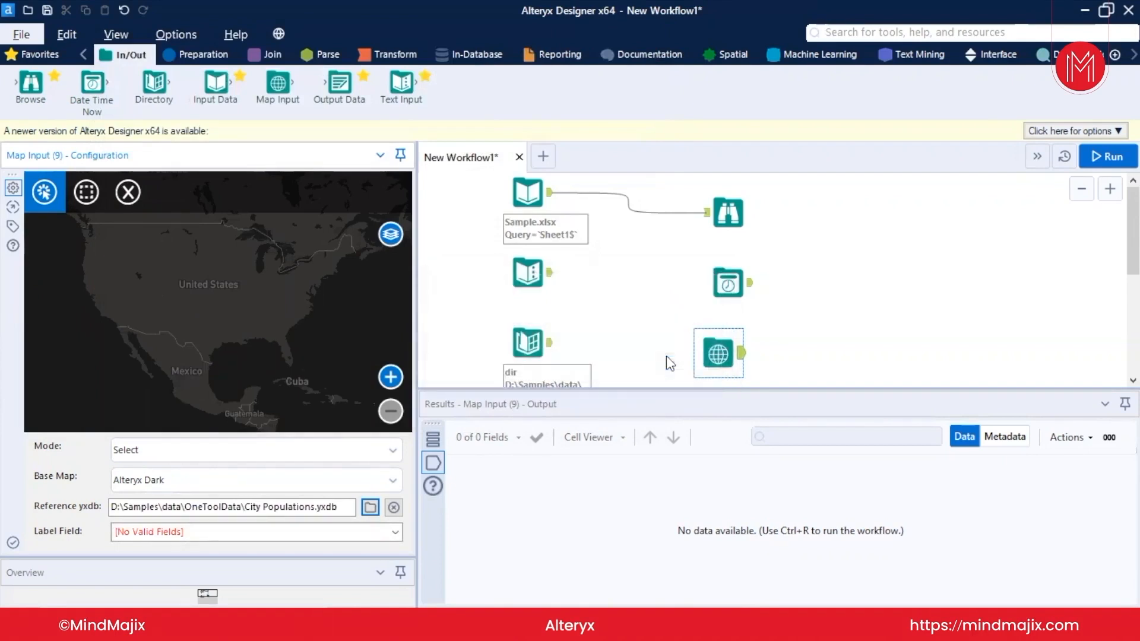
# Step: Look through the OneToolData folder and the English 02 Learn_one_tool_at_a_time\09 Spatial samples for a spatial yxdb reference file
pyautogui.click(371, 507)
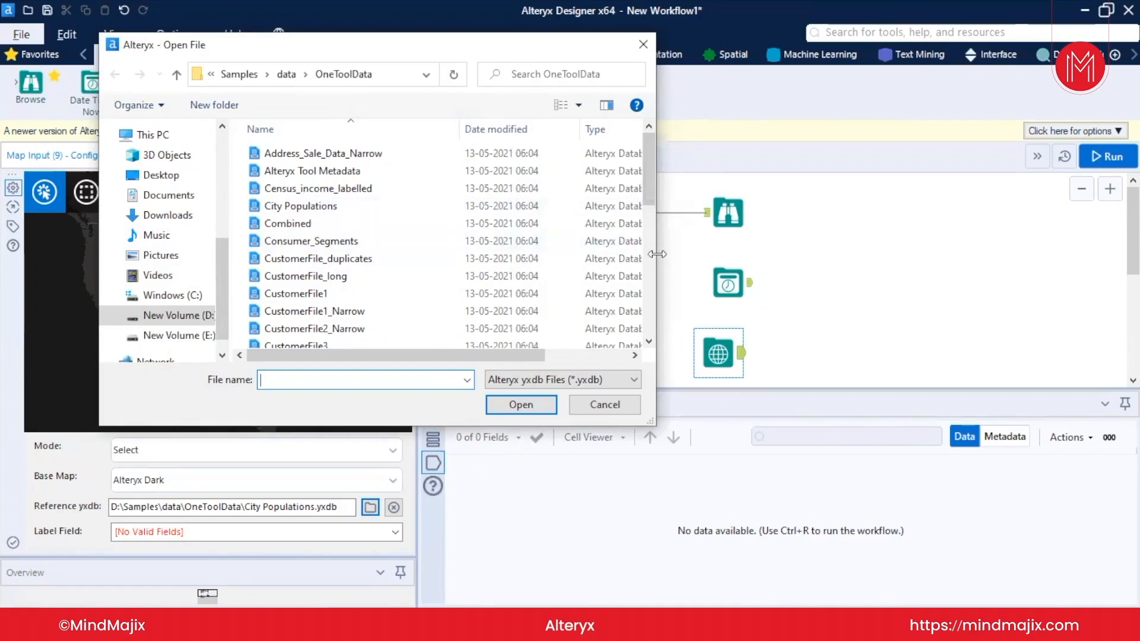
pyautogui.moveTo(657, 254); pyautogui.dragTo(789, 249)
pyautogui.moveTo(785, 184); pyautogui.dragTo(785, 308)
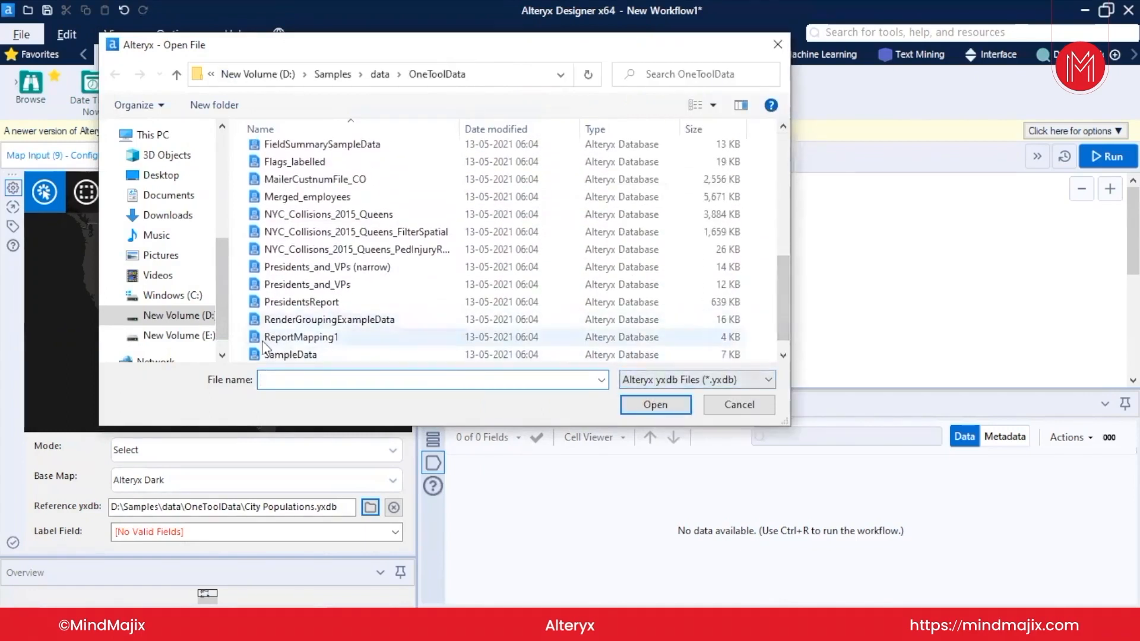
pyautogui.click(178, 316)
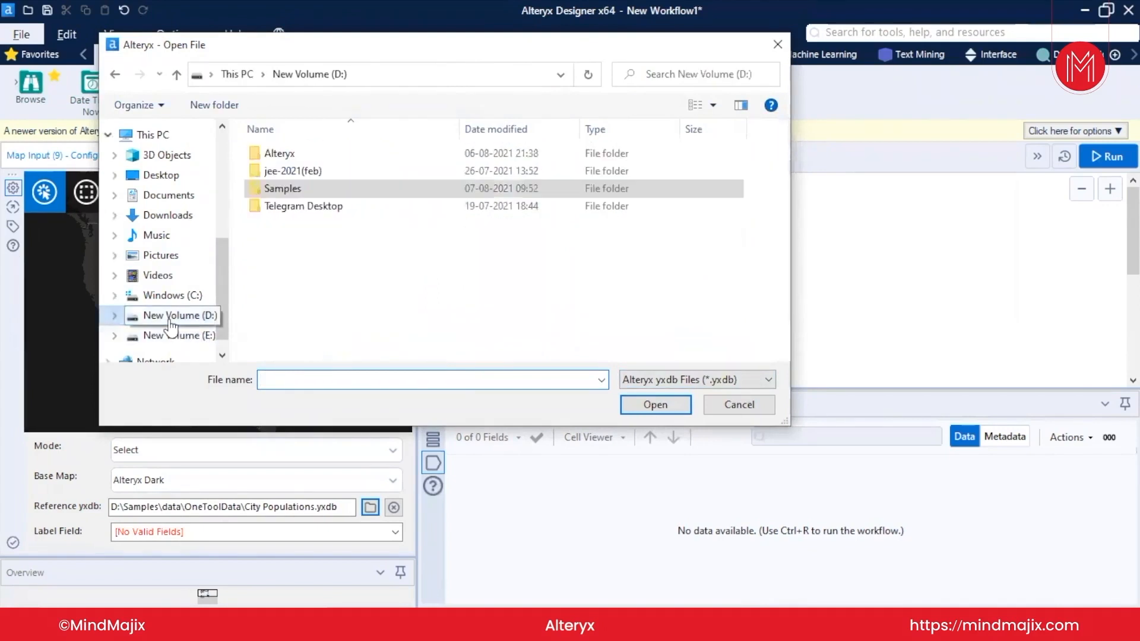
pyautogui.doubleClick(285, 188)
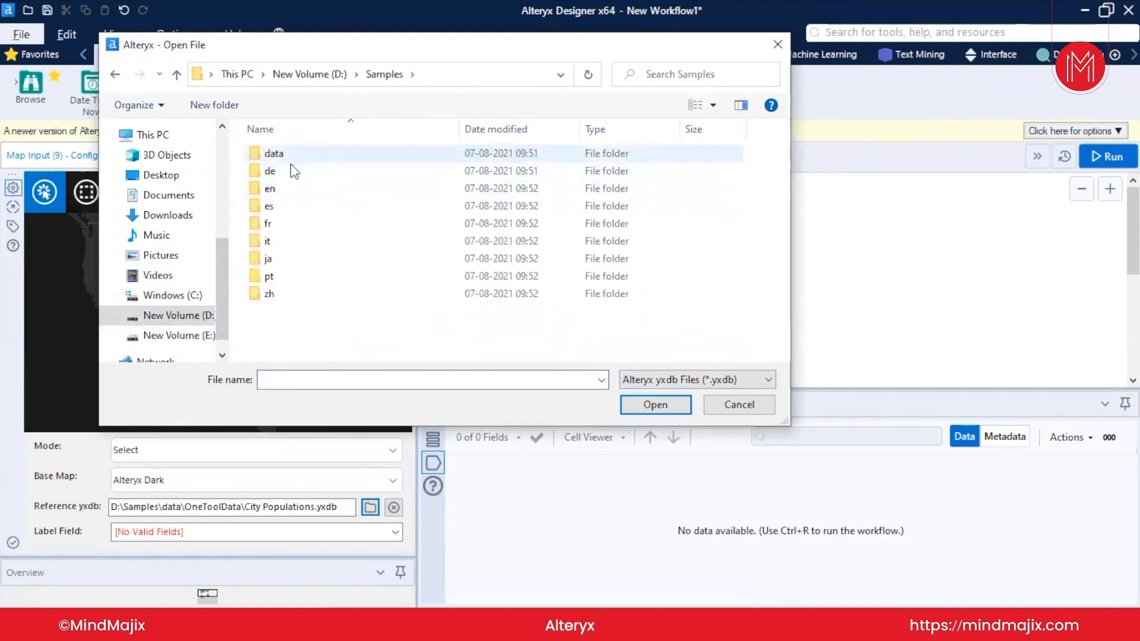
pyautogui.doubleClick(287, 187)
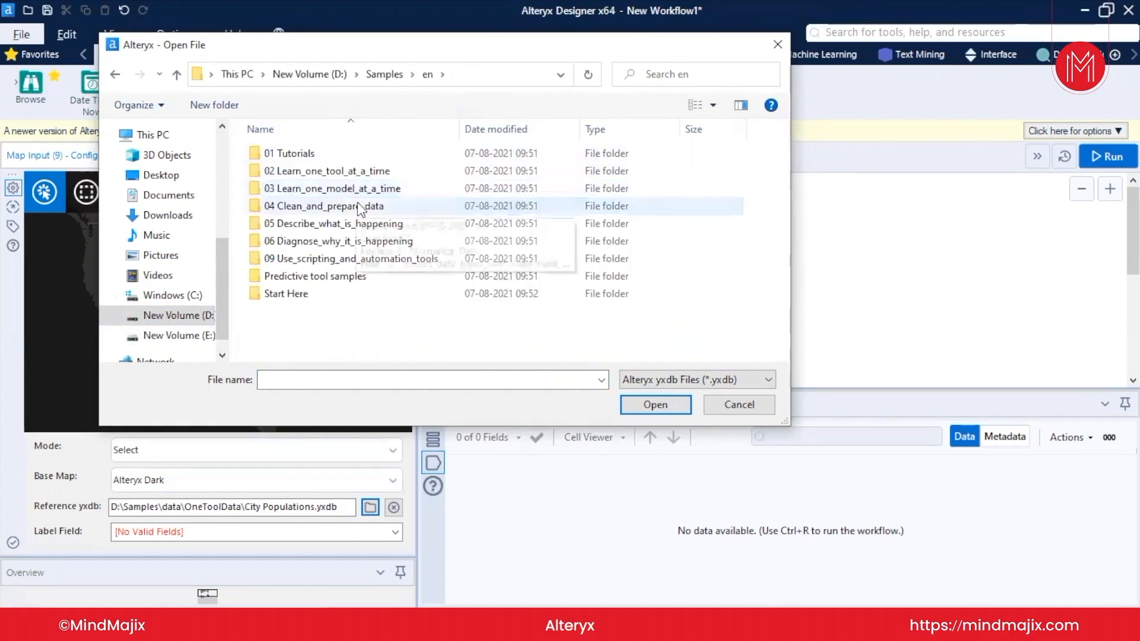
pyautogui.doubleClick(337, 174)
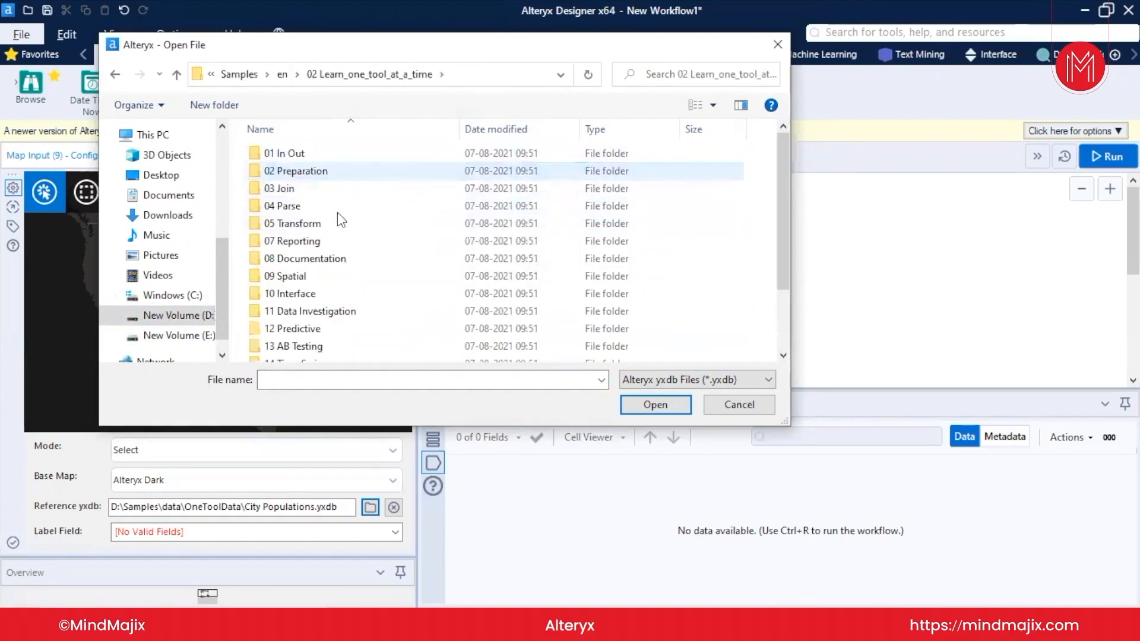
pyautogui.doubleClick(333, 282)
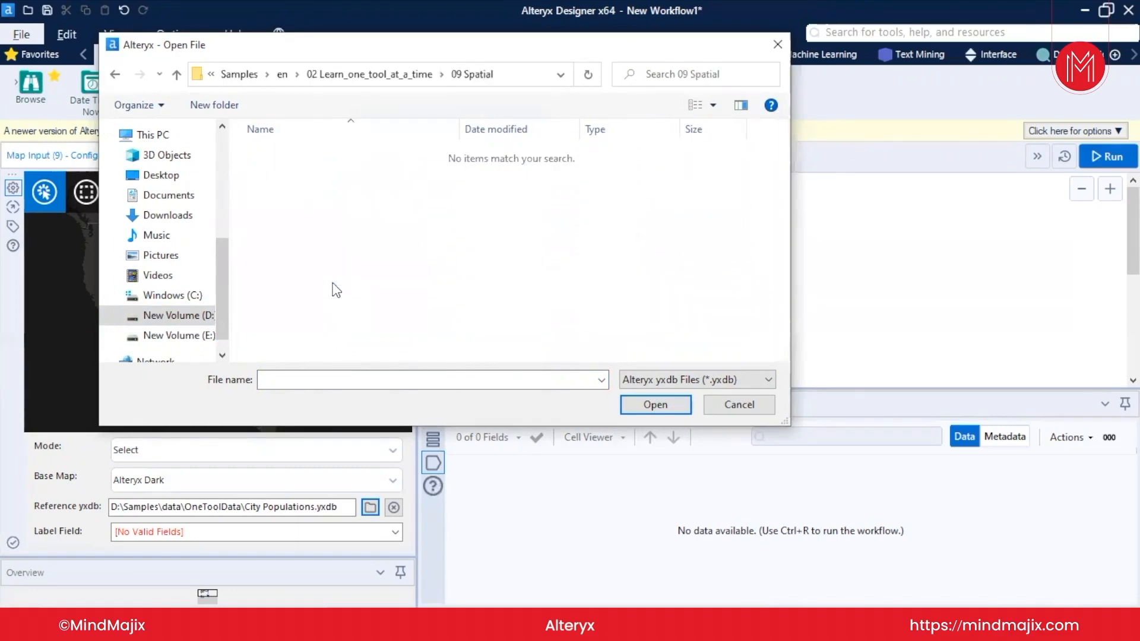
pyautogui.click(646, 376)
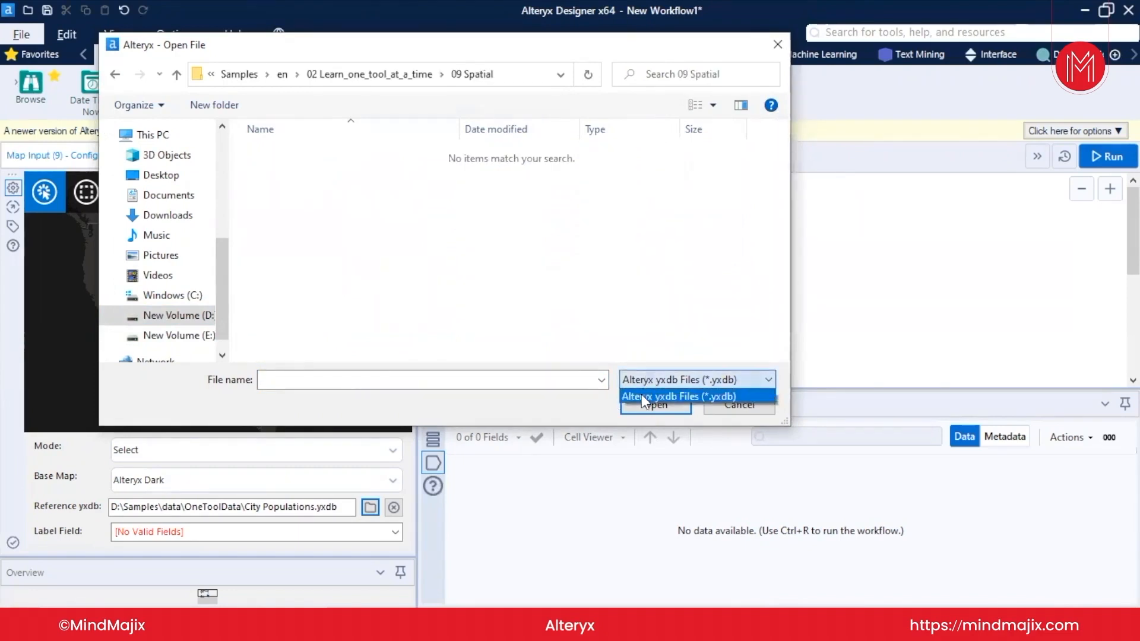
pyautogui.click(641, 394)
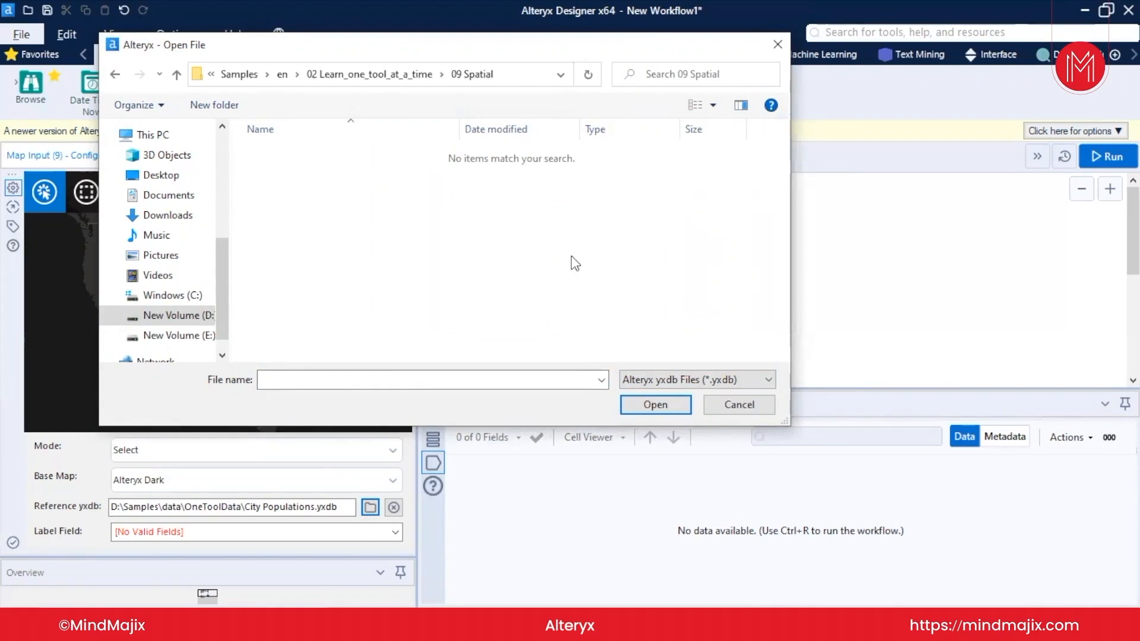
pyautogui.click(380, 75)
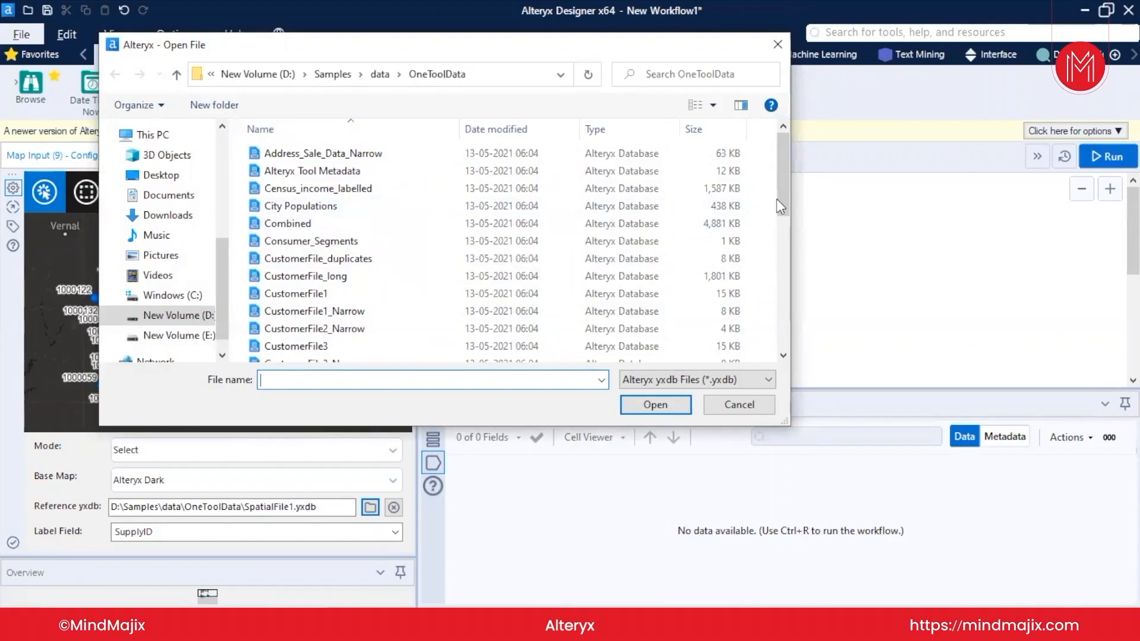
# Step: Use SpatialFile1.yxdb from Samples\data\OneToolData as the Map Input's reference file, with SupplyID as the label field
pyautogui.moveTo(783, 209); pyautogui.dragTo(782, 340)
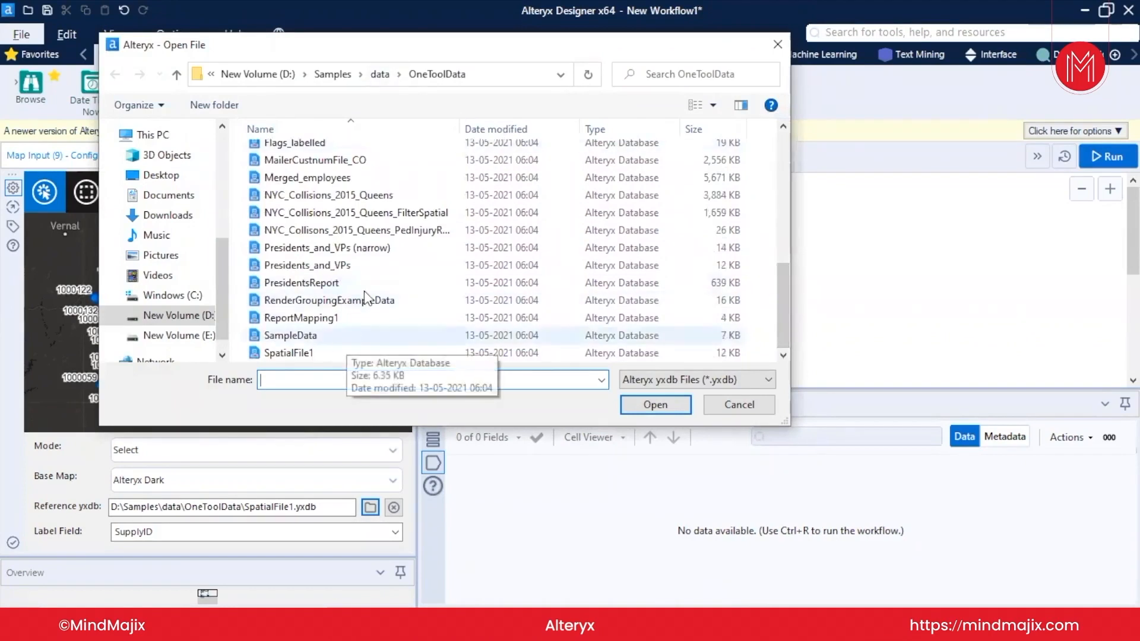
pyautogui.click(398, 355)
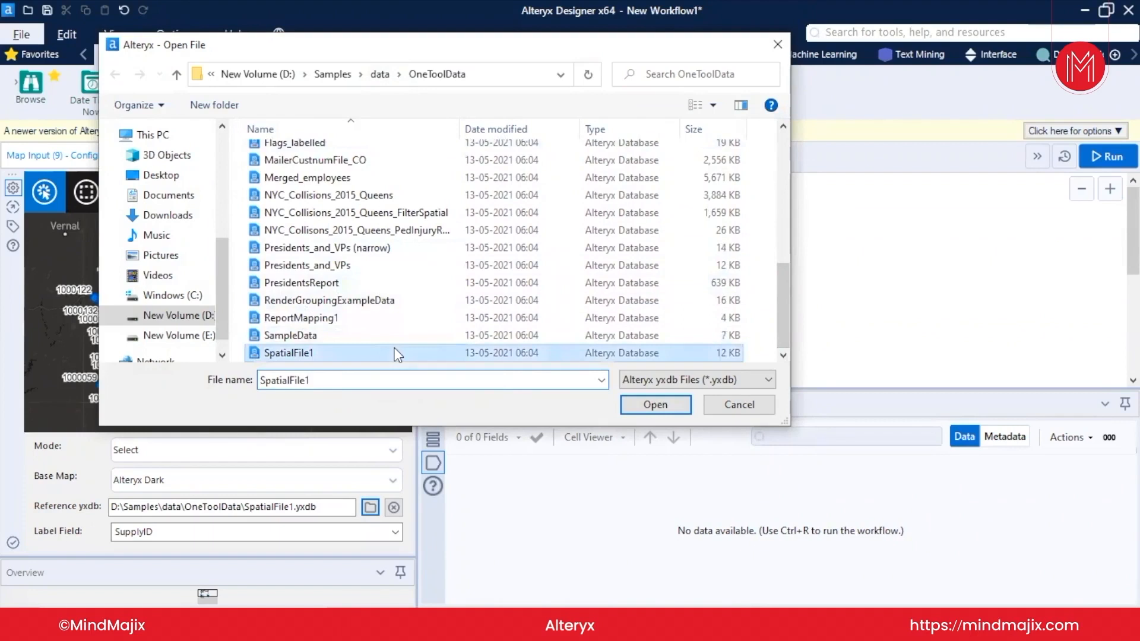
pyautogui.click(629, 413)
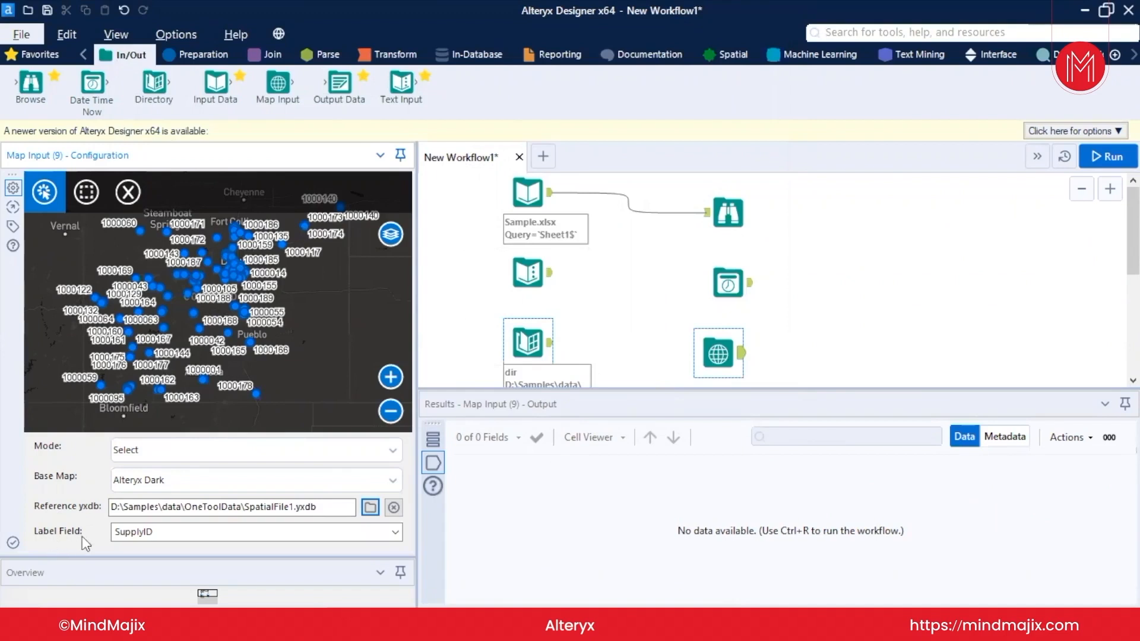
pyautogui.click(159, 534)
pyautogui.click(159, 534)
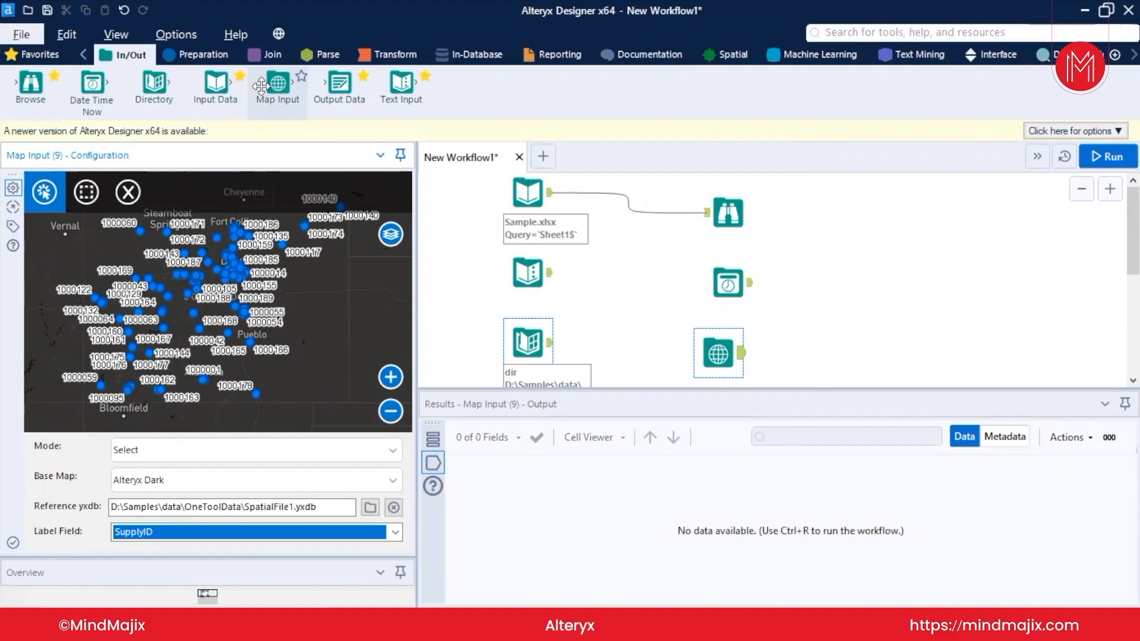
# Step: Add an Output Data tool beside the Browse tool and connect the Sample.xlsx input to it
pyautogui.moveTo(261, 87); pyautogui.dragTo(866, 213)
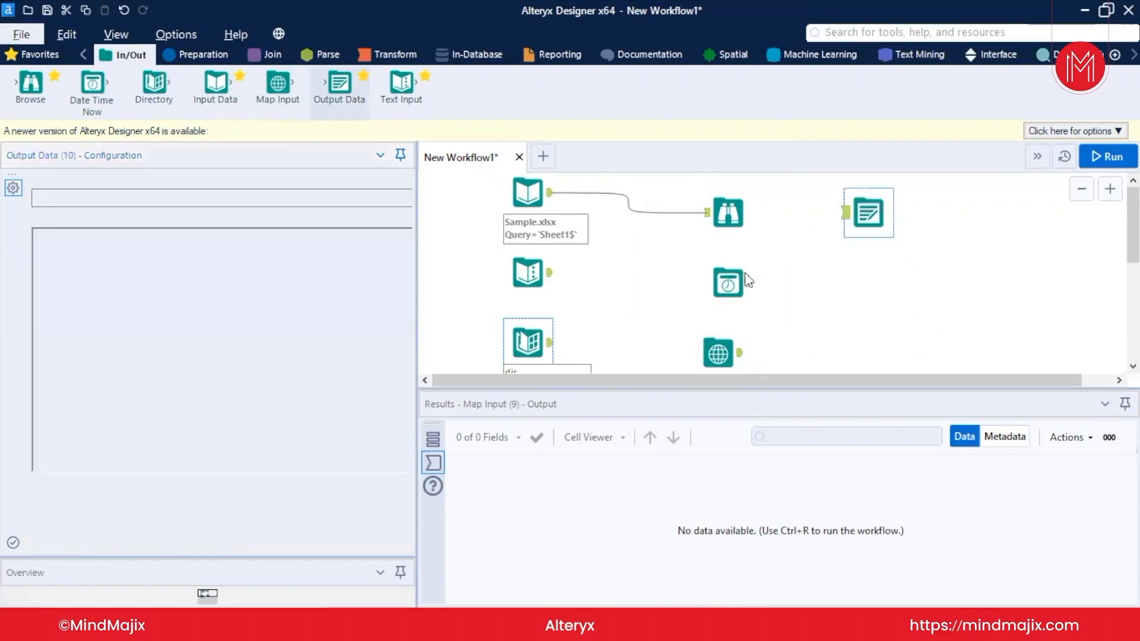
pyautogui.moveTo(723, 347); pyautogui.dragTo(743, 356)
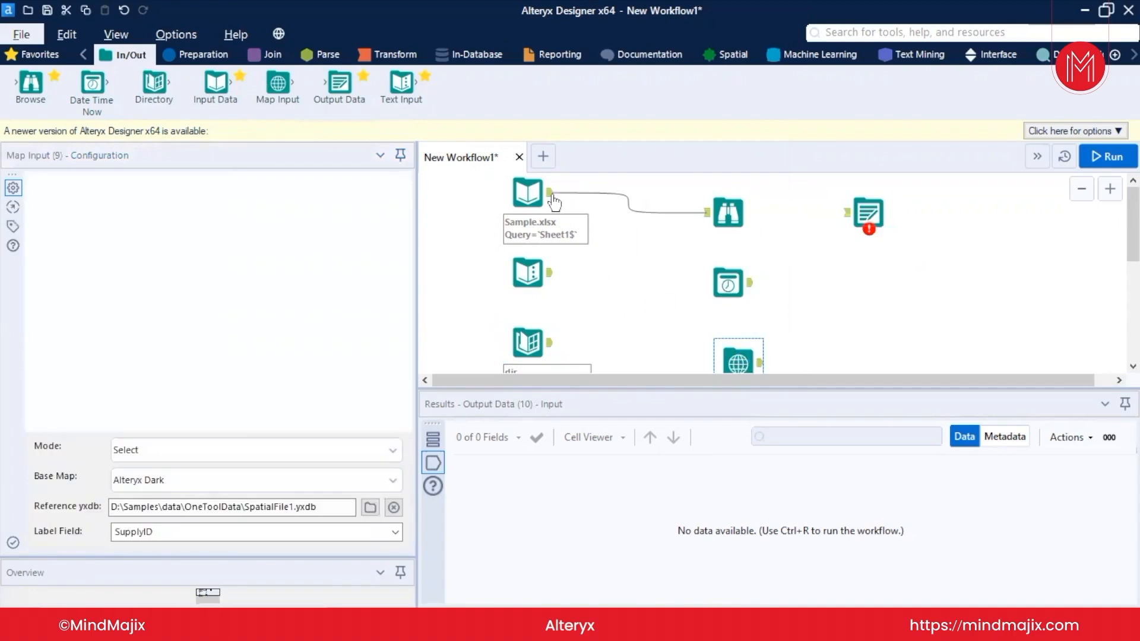
pyautogui.click(524, 194)
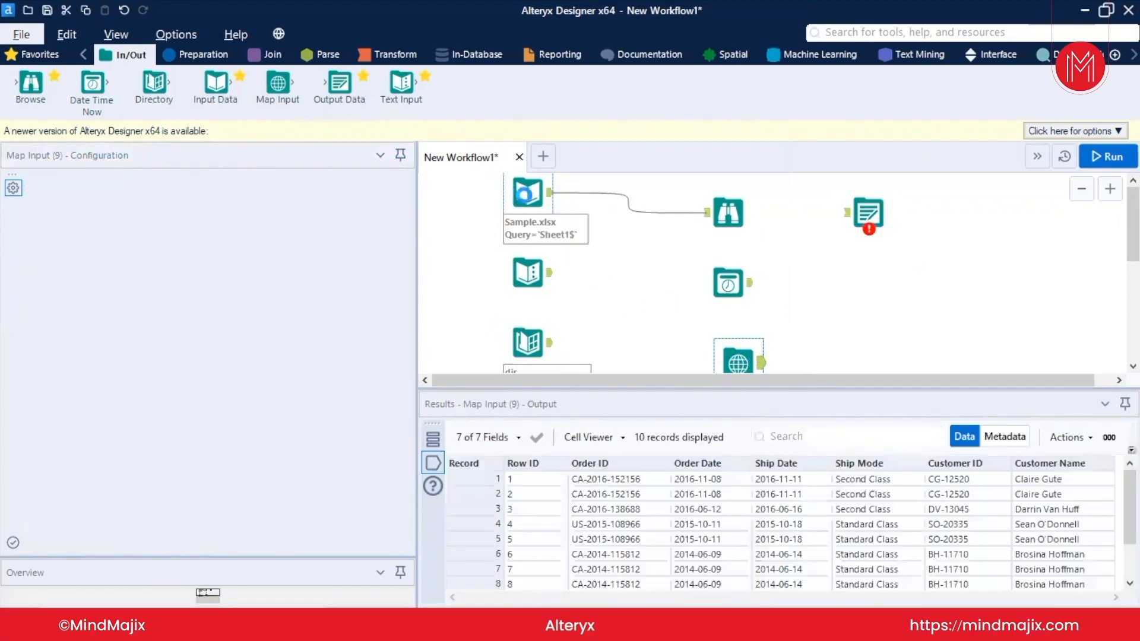
pyautogui.moveTo(551, 192); pyautogui.dragTo(847, 212)
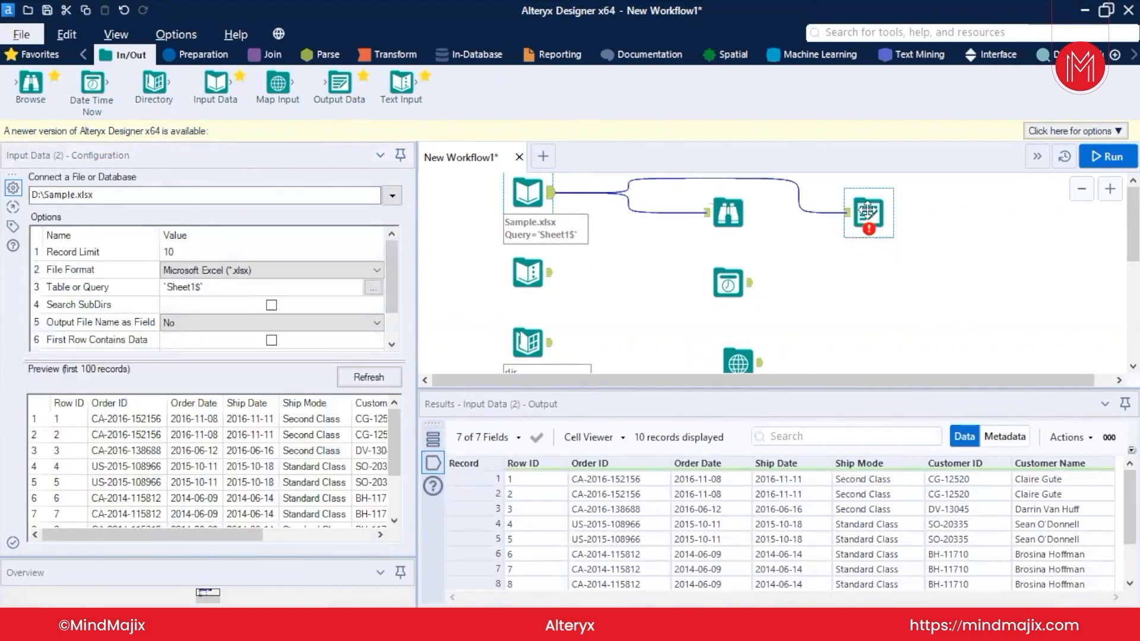
# Step: Start choosing a Microsoft Excel (.xlsx) output file for the Output Data tool and browse the folders on New Volume (D:)
pyautogui.click(867, 209)
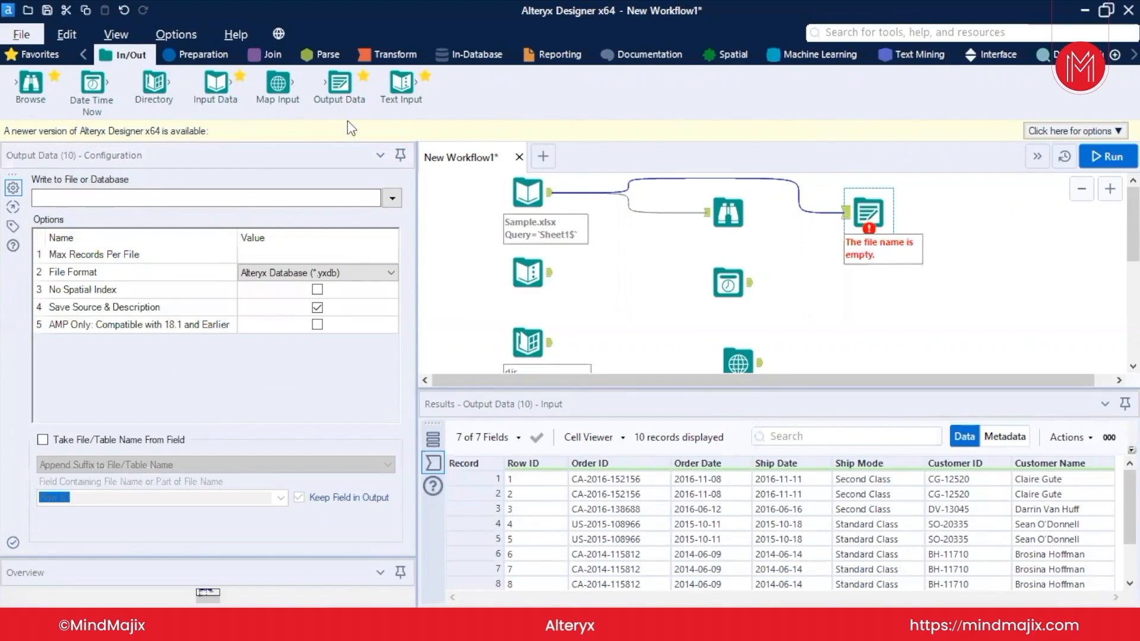
pyautogui.click(392, 198)
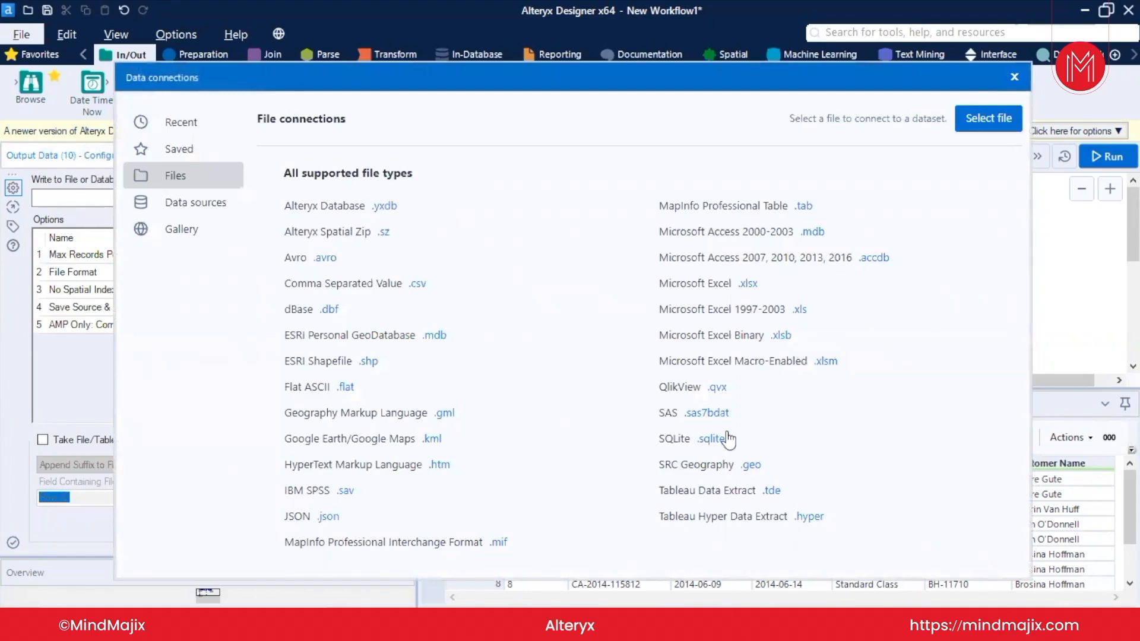
pyautogui.click(747, 285)
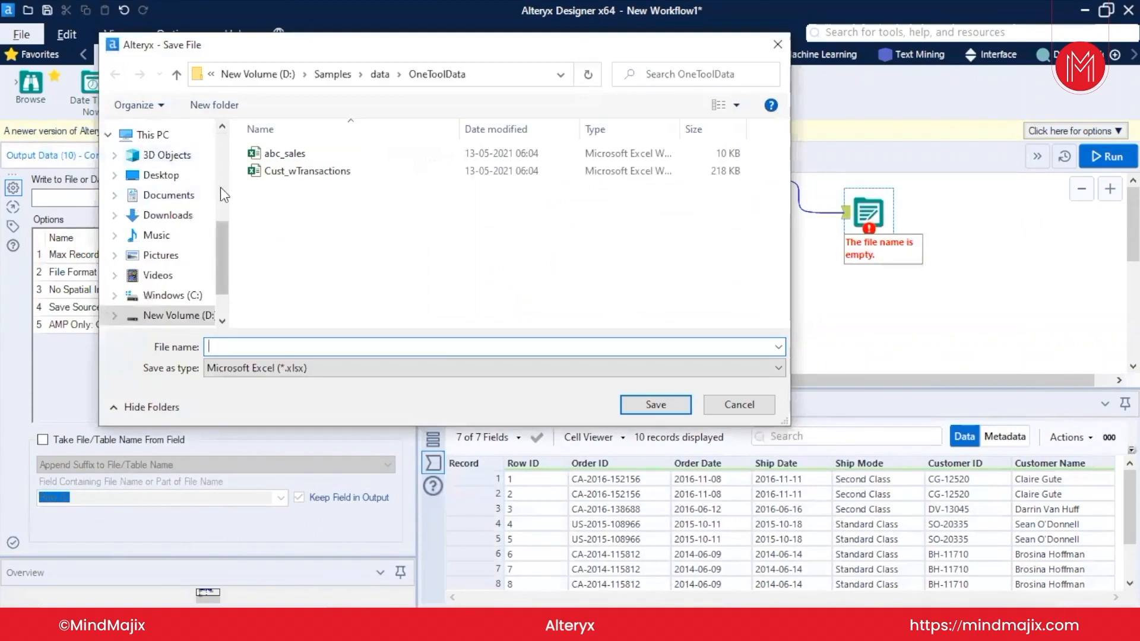
pyautogui.click(172, 315)
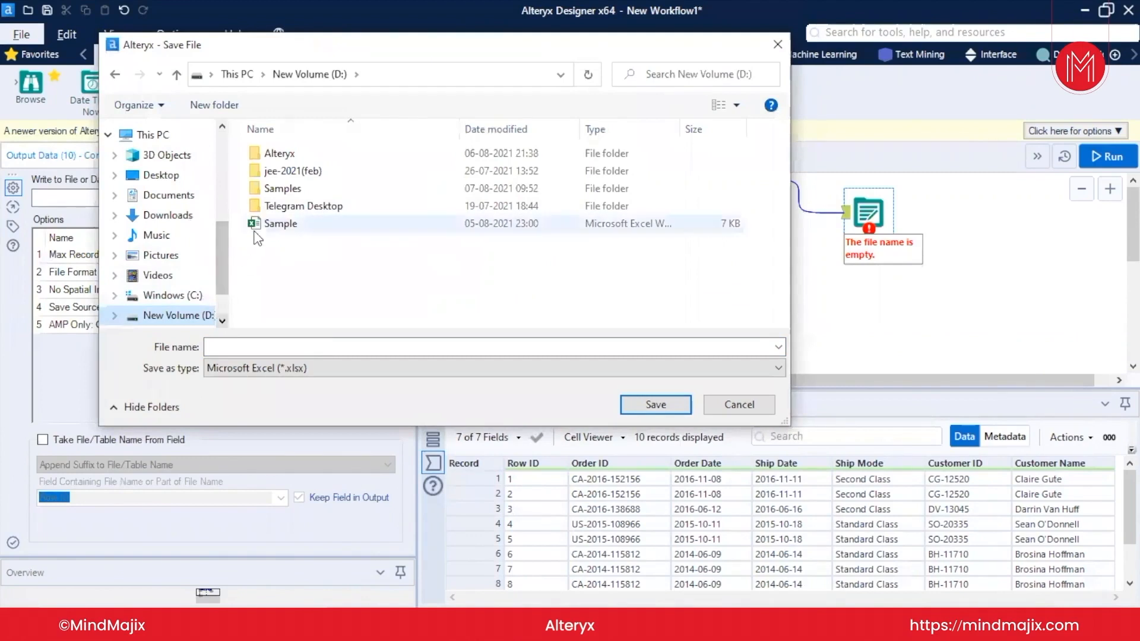
pyautogui.click(284, 189)
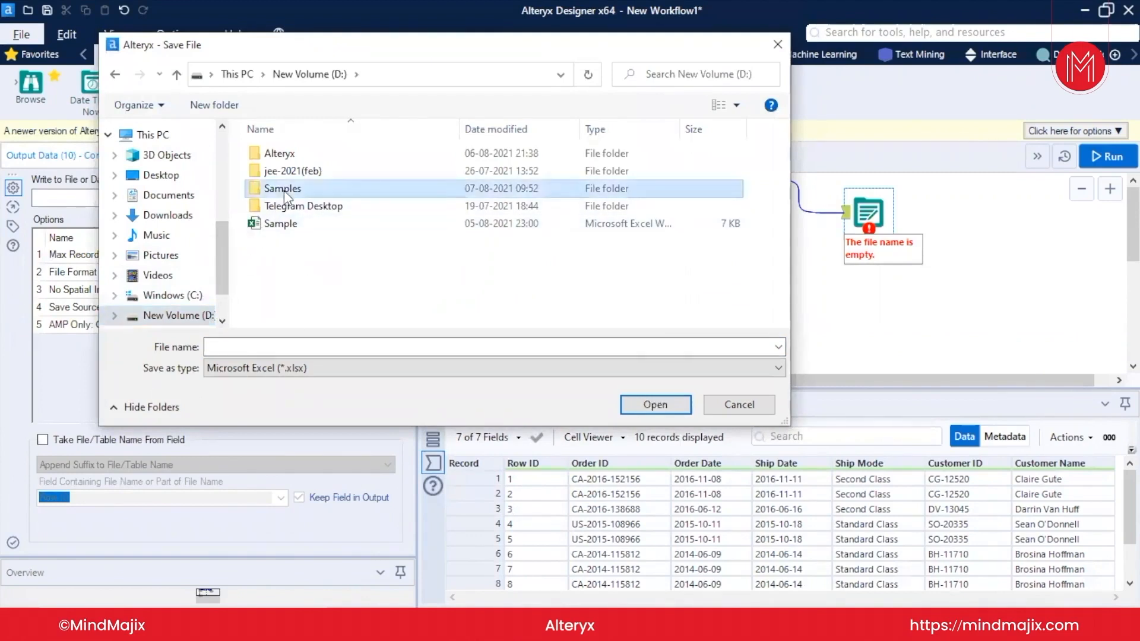
pyautogui.doubleClick(284, 191)
pyautogui.click(172, 315)
pyautogui.click(276, 155)
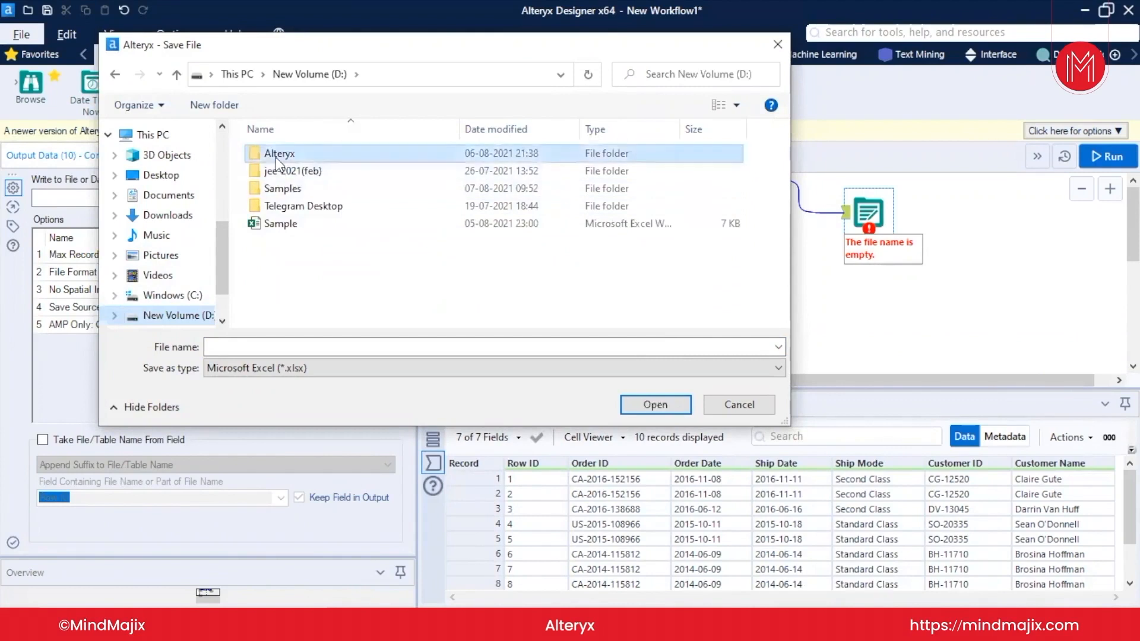
pyautogui.doubleClick(275, 155)
pyautogui.click(310, 74)
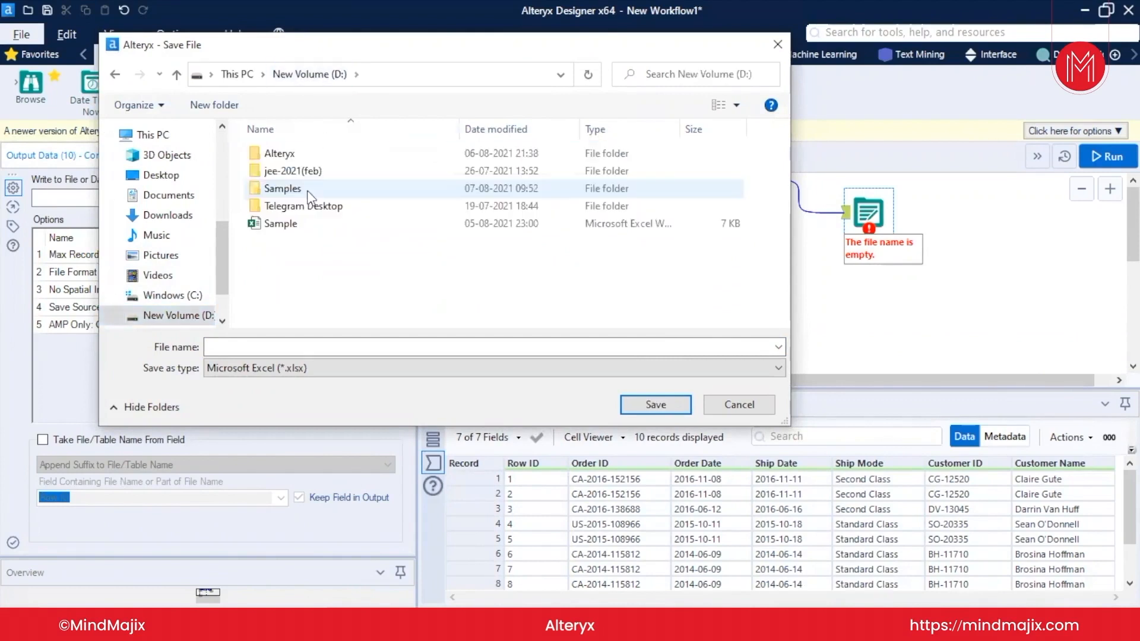
# Step: Name the output workbook Sample2 on New Volume (D:) and write it to Sheet1
pyautogui.click(313, 227)
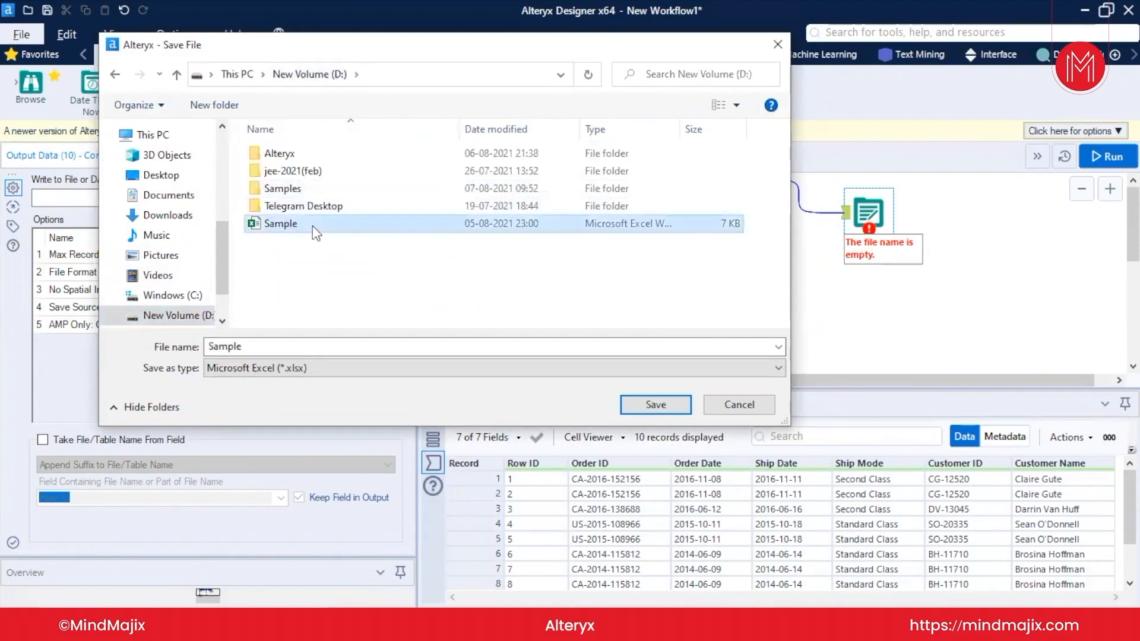
pyautogui.click(637, 408)
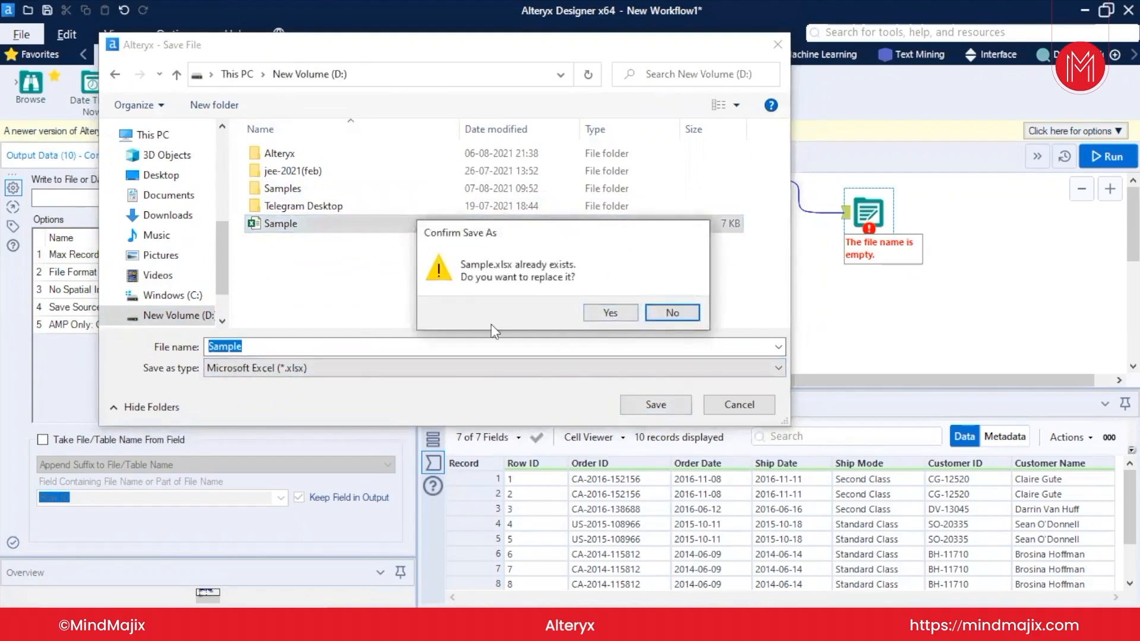
pyautogui.click(650, 313)
pyautogui.click(272, 347)
pyautogui.write('2')
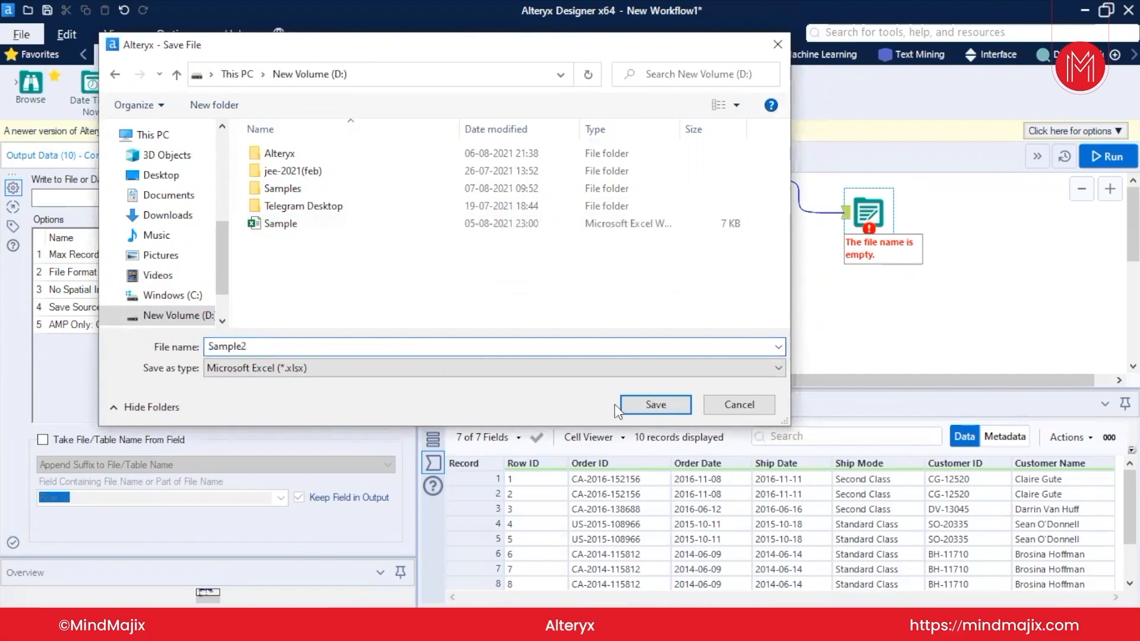
pyautogui.click(654, 406)
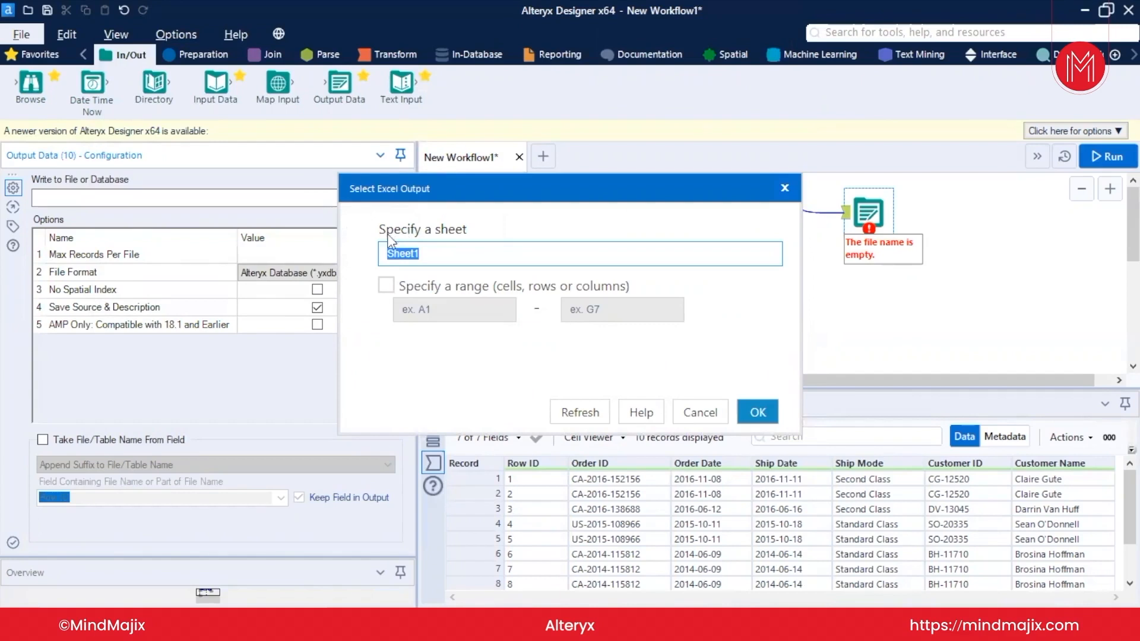
pyautogui.click(757, 412)
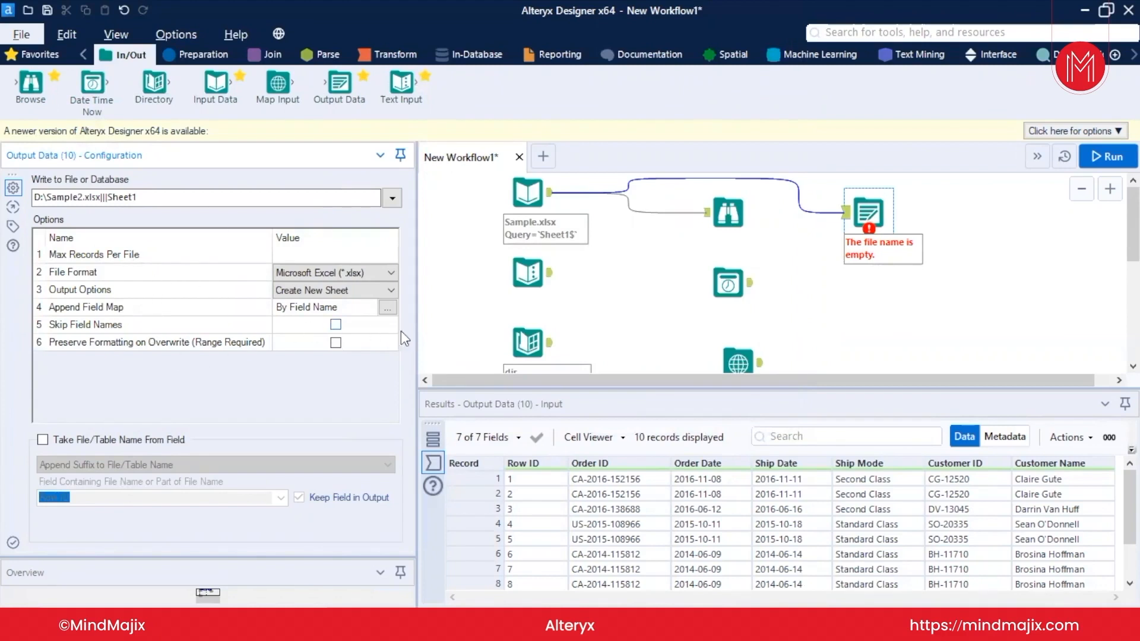
# Step: Widen the Output Data configuration area and set Max Records Per File to 100
pyautogui.moveTo(417, 341); pyautogui.dragTo(446, 350)
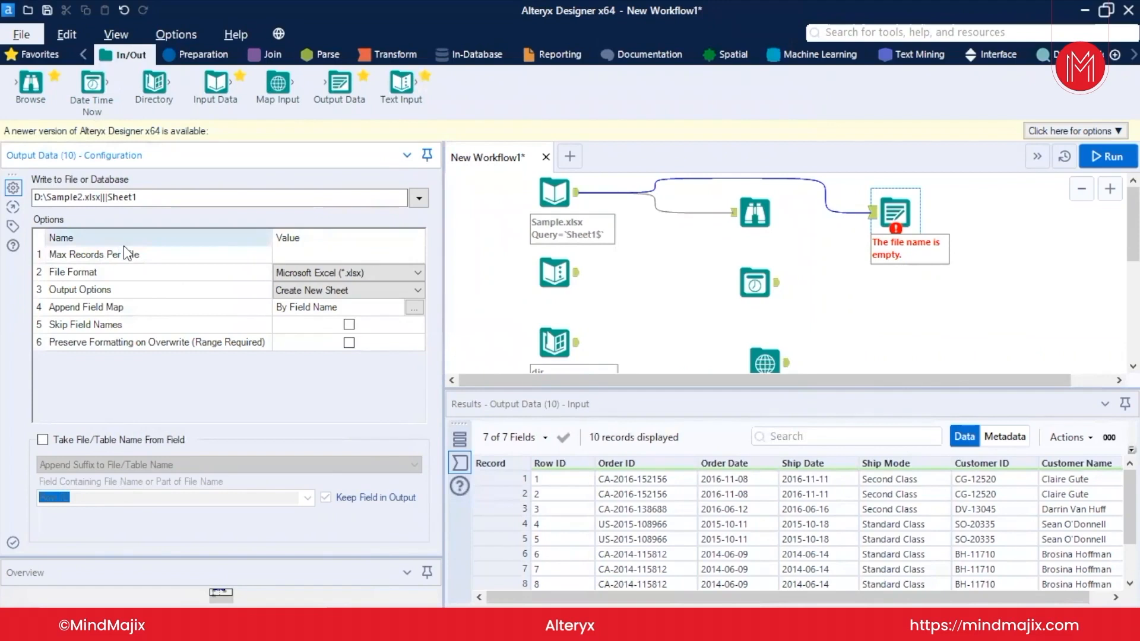
pyautogui.click(288, 254)
pyautogui.write('1000')
pyautogui.press('BackSpace')
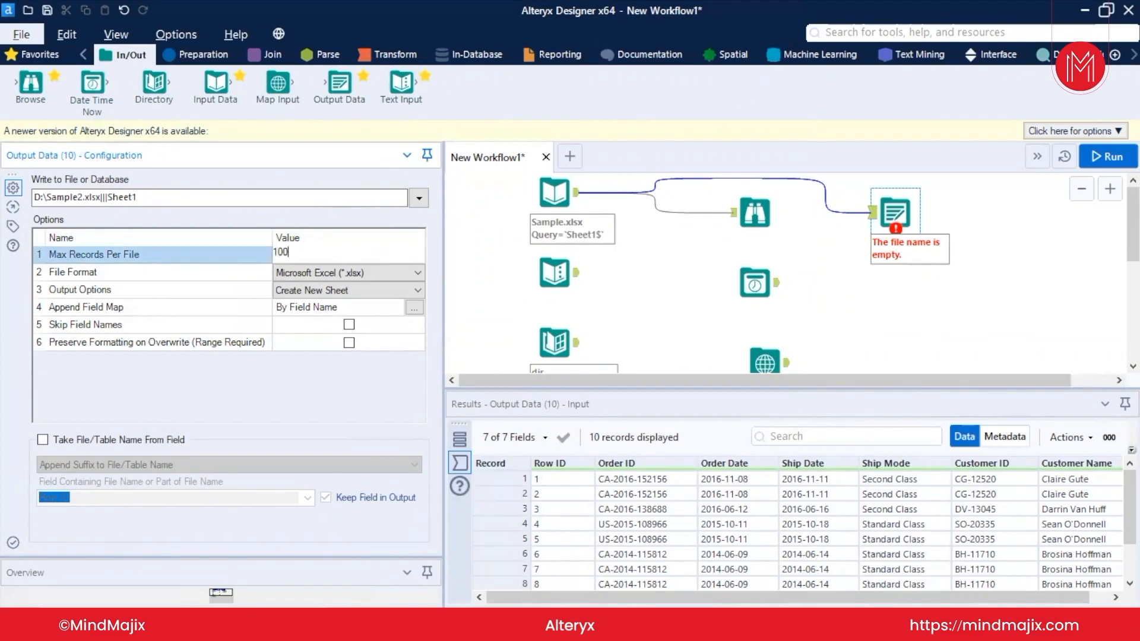
# Step: Keep Microsoft Excel (*.xlsx) as the file format and Create New Sheet as the output option, and run the workflow
pyautogui.click(315, 271)
pyautogui.click(315, 272)
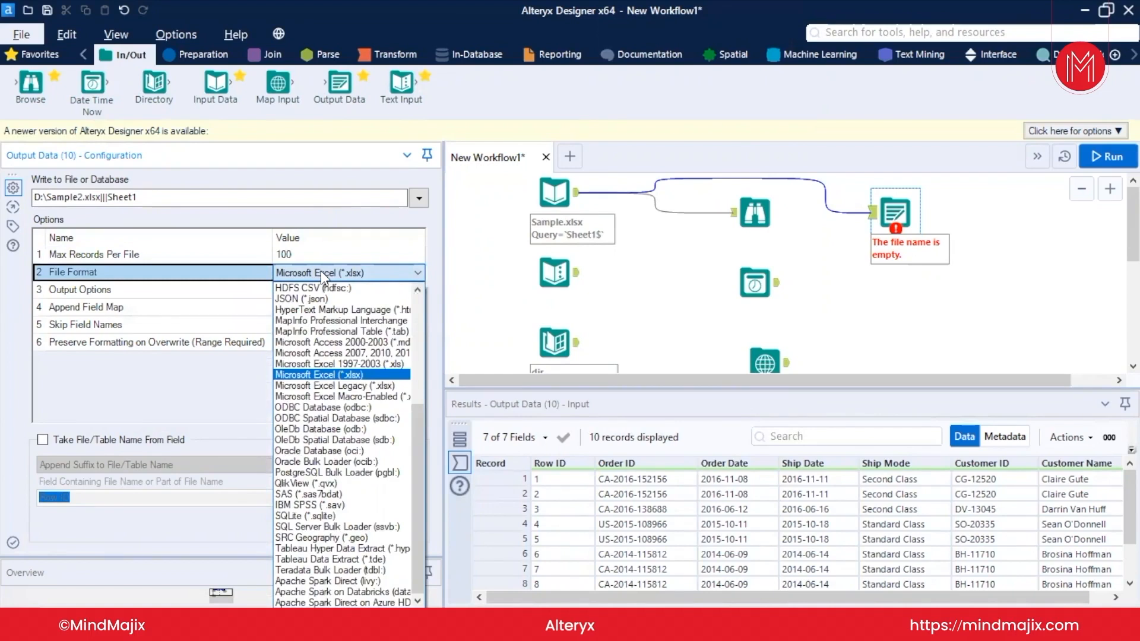
pyautogui.click(284, 271)
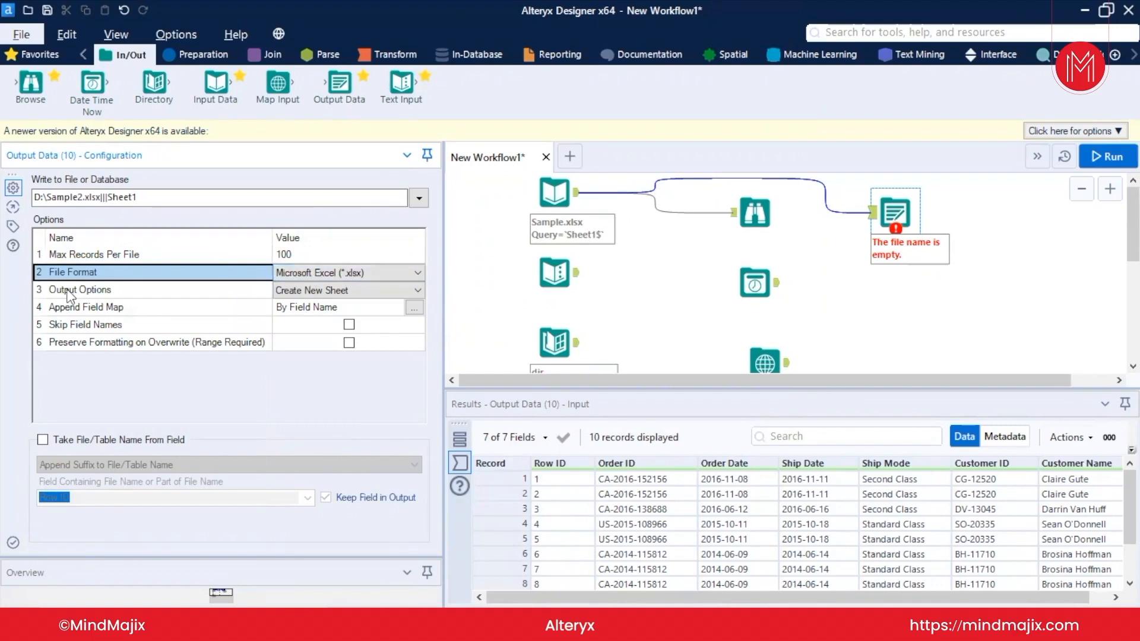
pyautogui.click(324, 291)
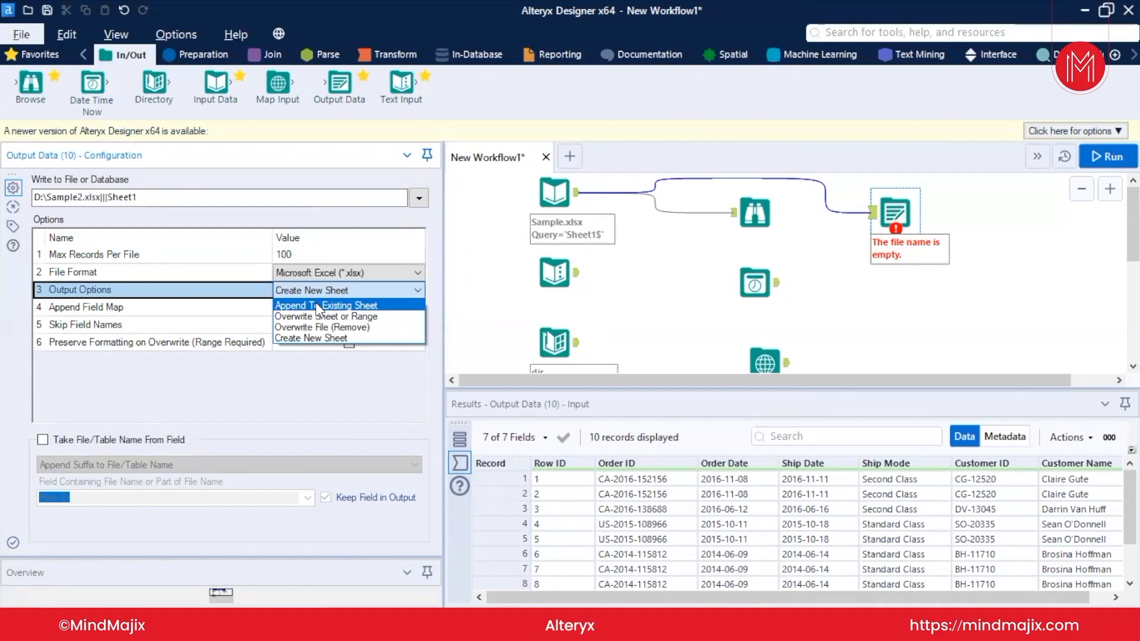
pyautogui.click(312, 340)
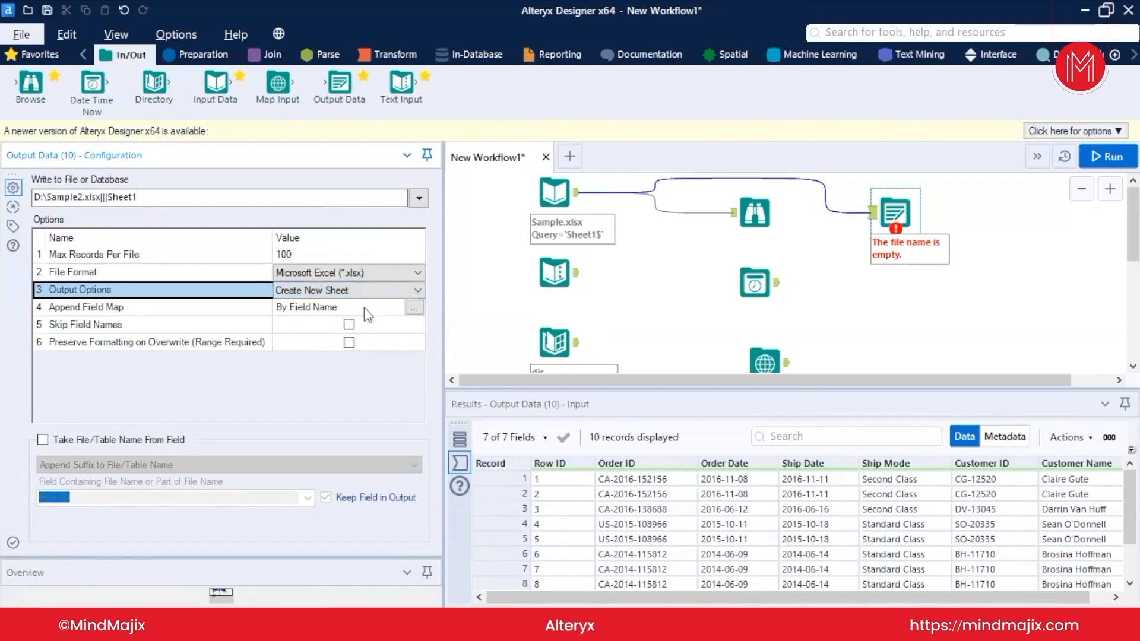
pyautogui.click(1097, 156)
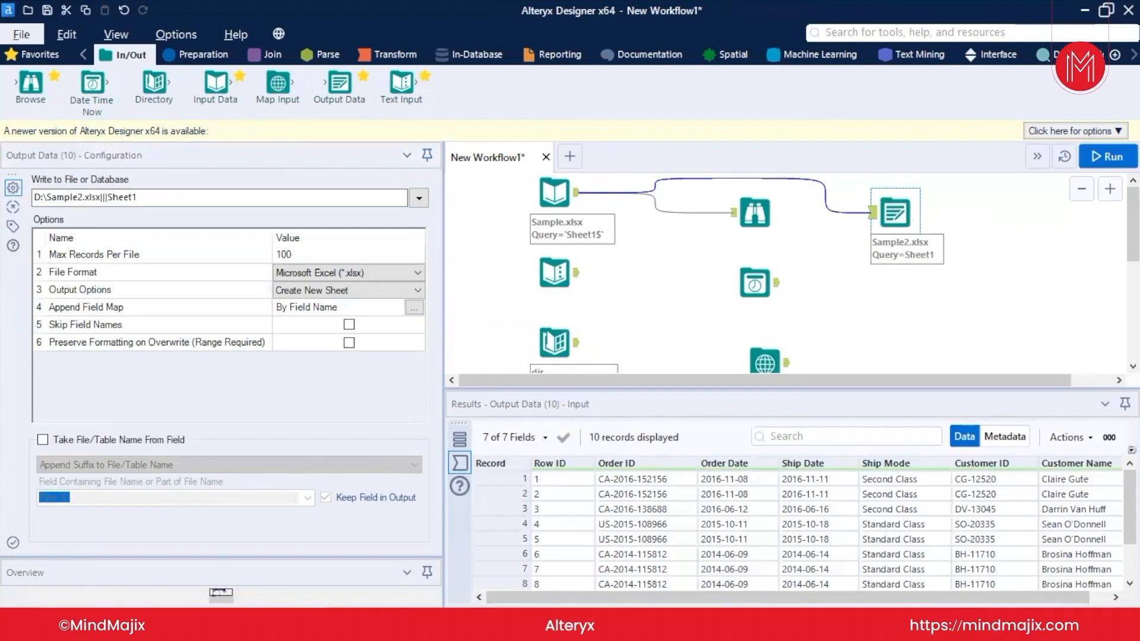
# Step: Switch to File Explorer and open the Sample2 workbook from New Volume (D:)
pyautogui.moveTo(470, 624)
pyautogui.click(425, 528)
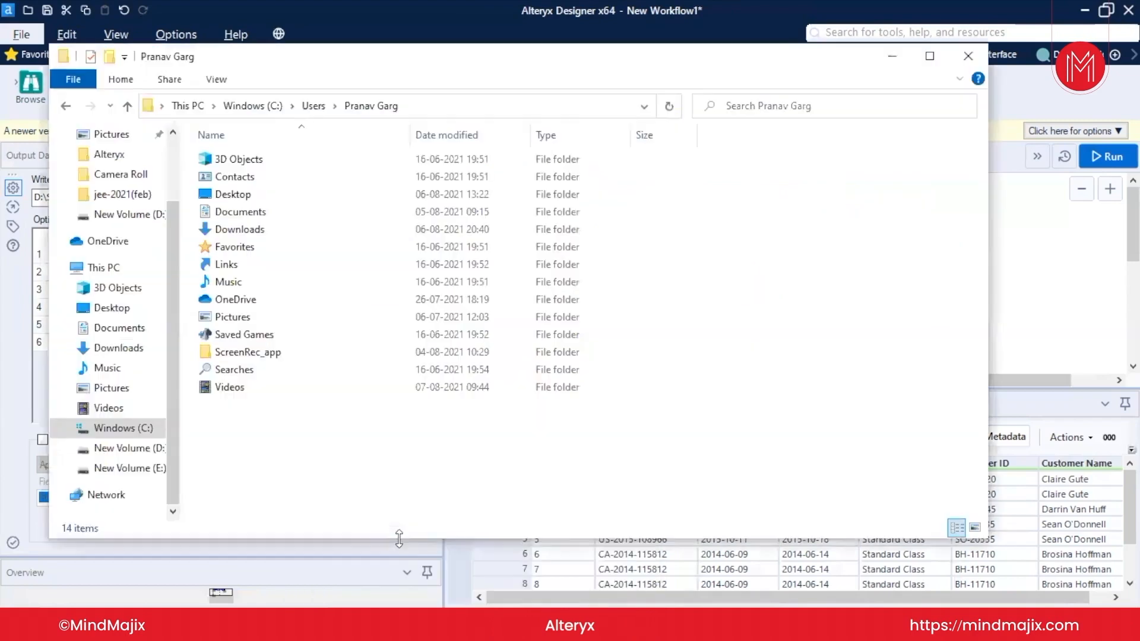
pyautogui.click(128, 449)
pyautogui.doubleClick(248, 196)
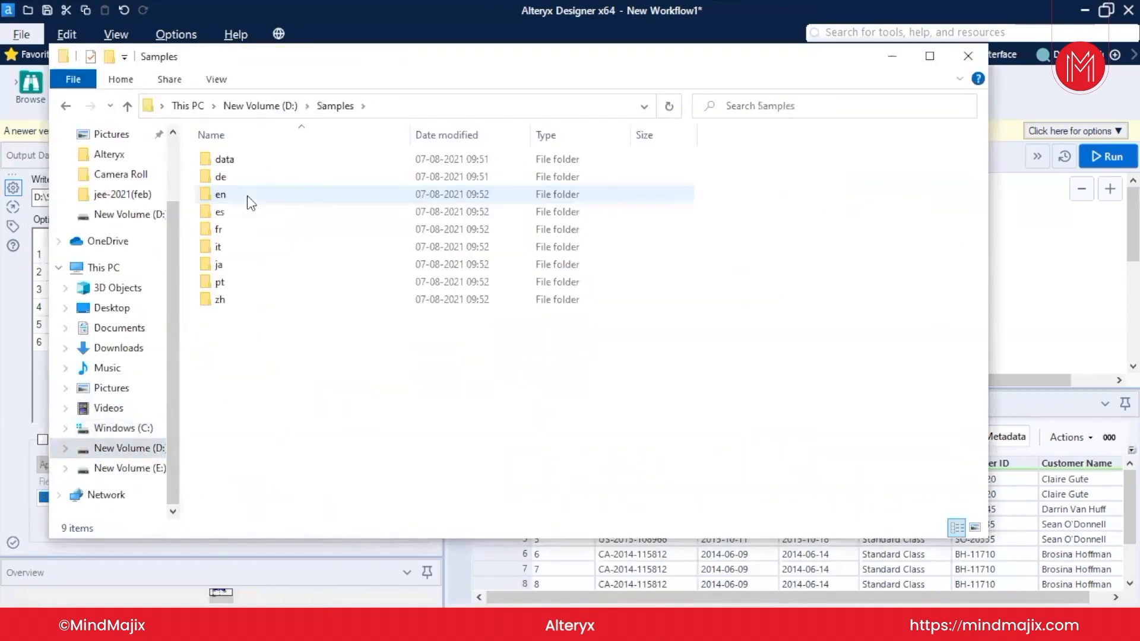
pyautogui.click(255, 107)
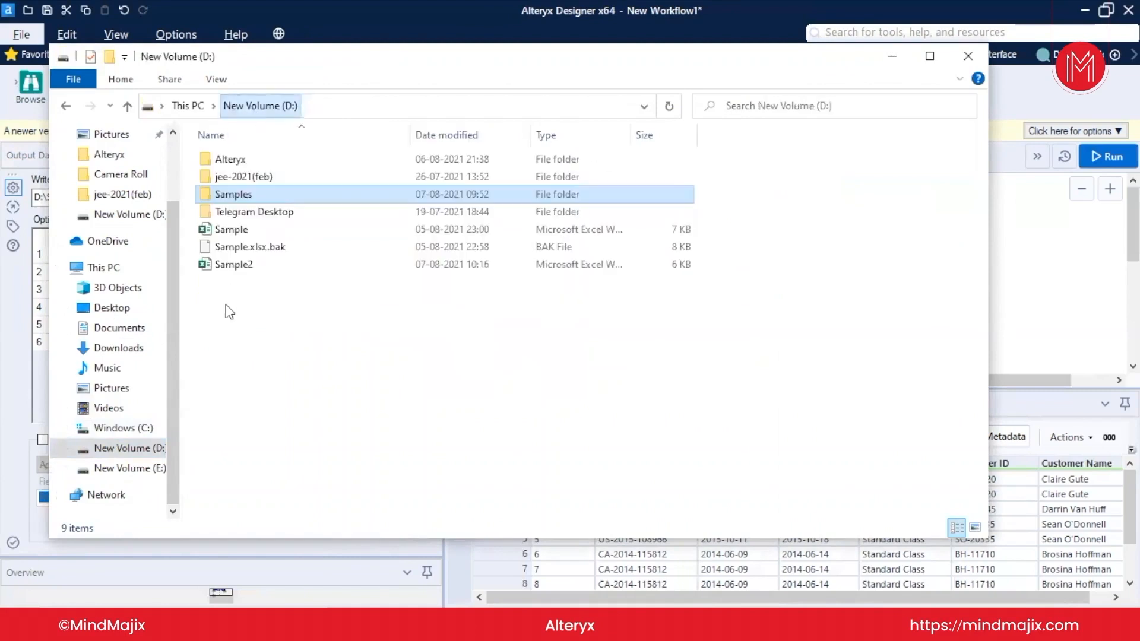
pyautogui.doubleClick(235, 265)
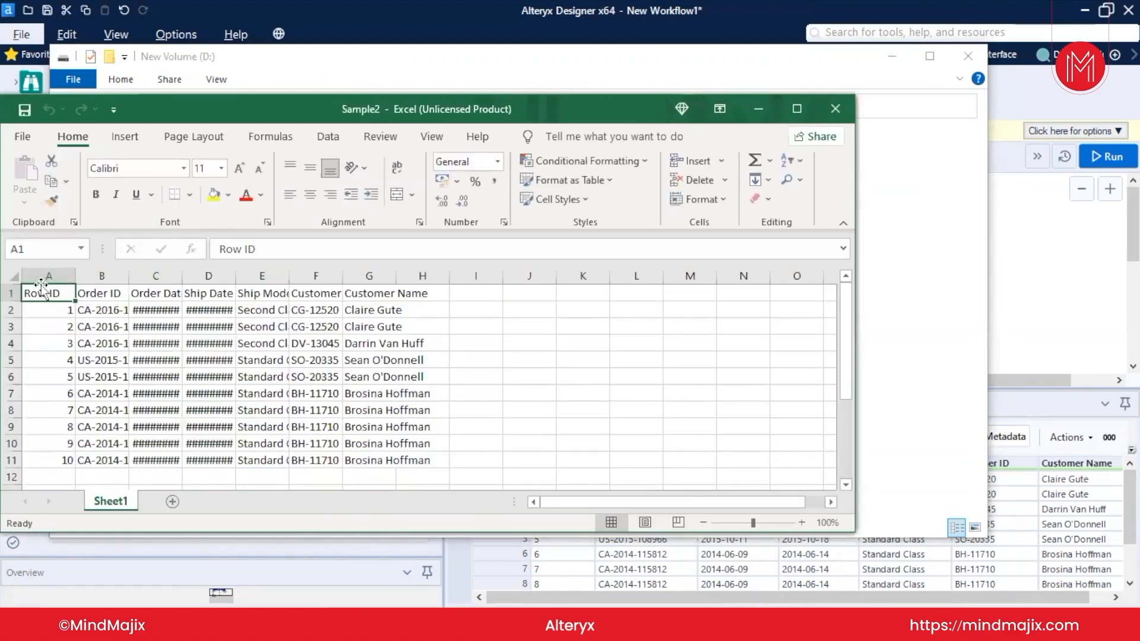
# Step: Fit all columns of Sample2's Sheet1 to their contents to check the written records, and close the workbook
pyautogui.moveTo(76, 275); pyautogui.dragTo(63, 276)
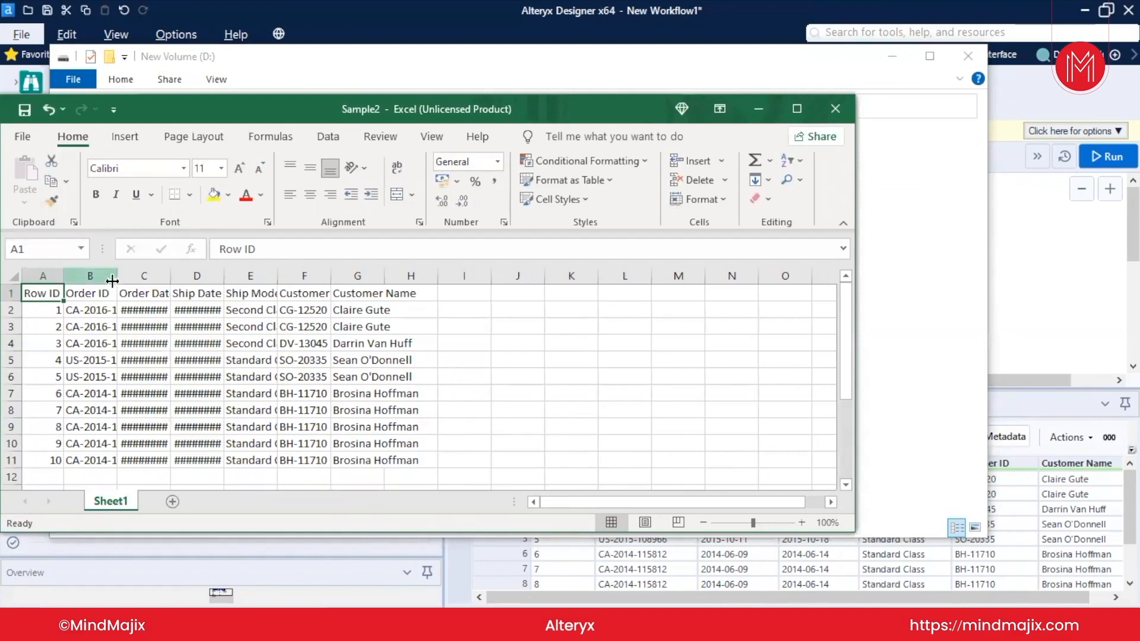
pyautogui.click(13, 277)
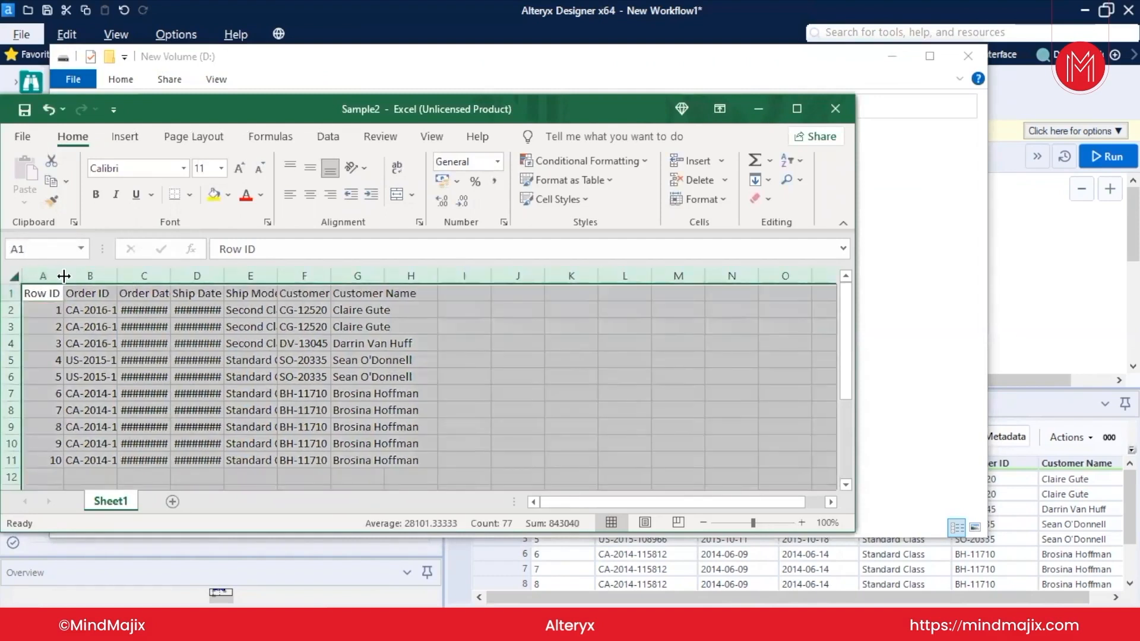
pyautogui.doubleClick(117, 275)
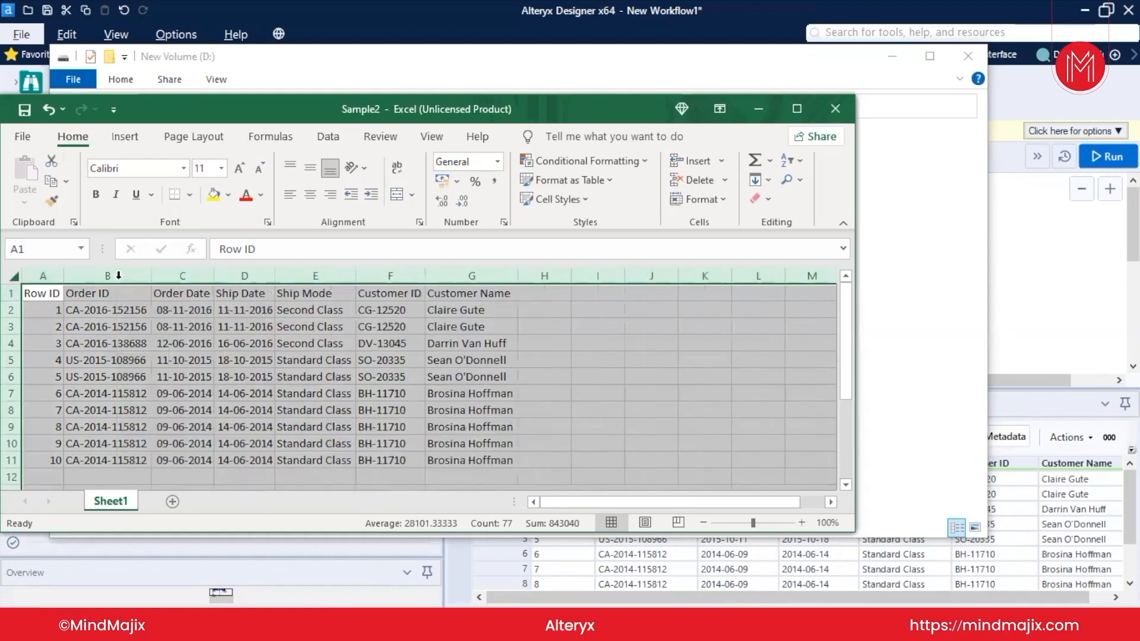
pyautogui.click(107, 477)
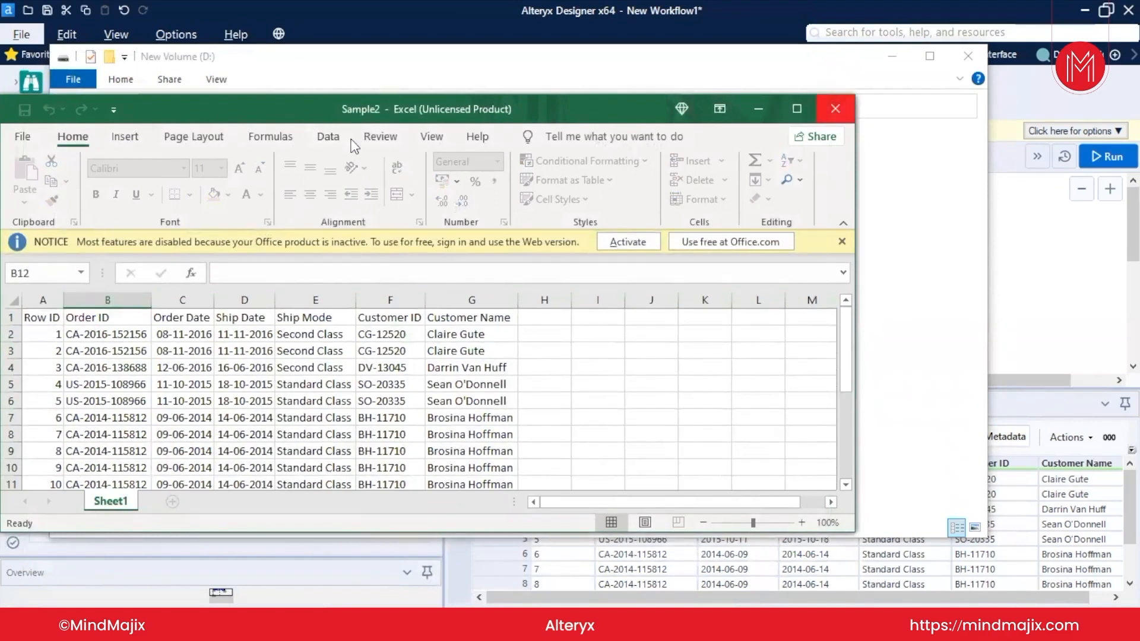
pyautogui.hotkey('alt', 'F4')
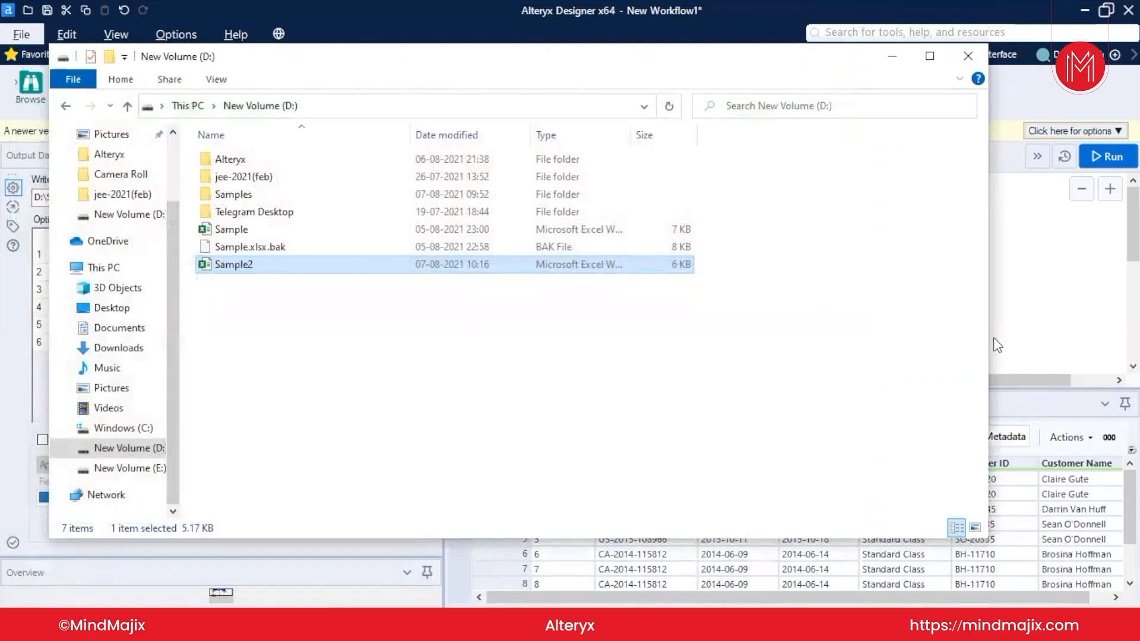
# Step: Switch back to Alteryx Designer and try to run the workflow again with the Output Data tool set to Create New Sheet
pyautogui.click(1030, 329)
pyautogui.click(1030, 329)
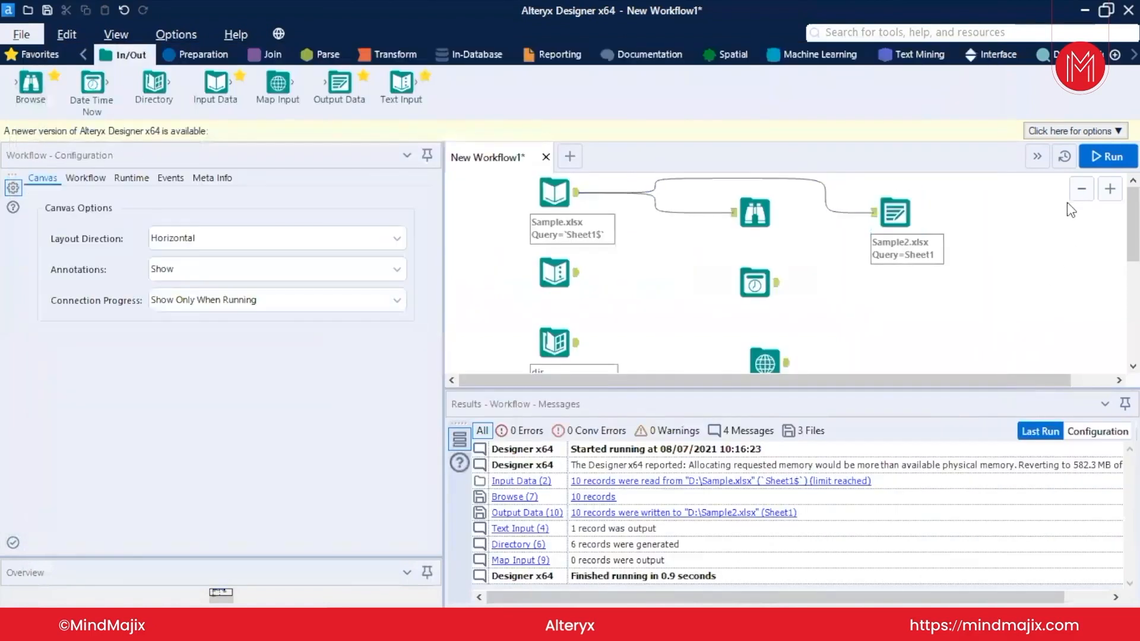
pyautogui.click(885, 224)
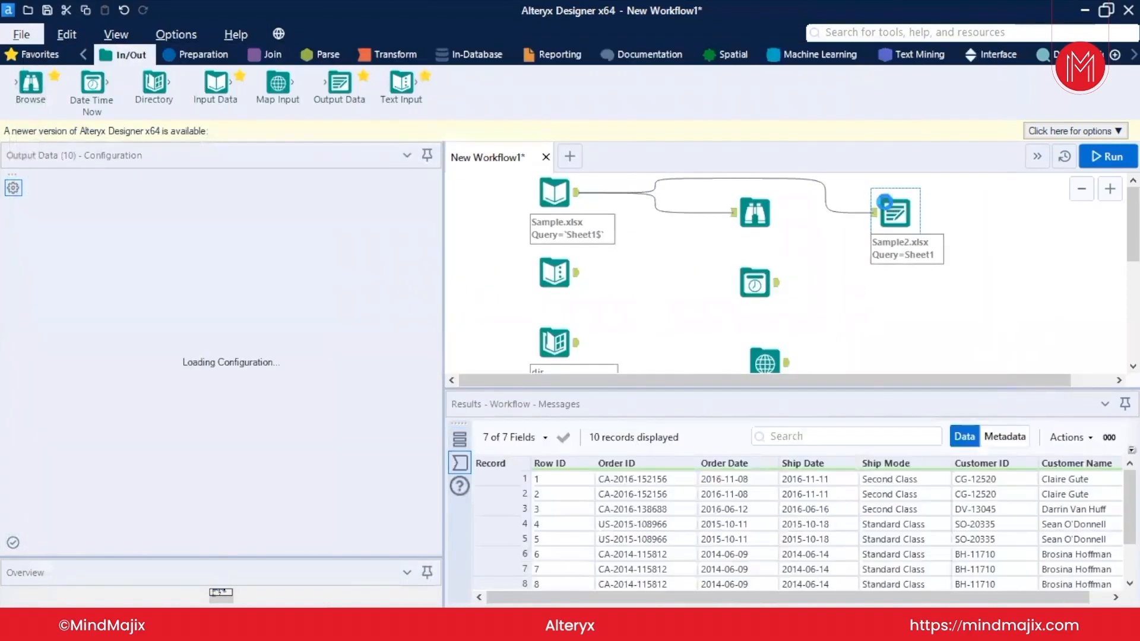
pyautogui.click(1102, 155)
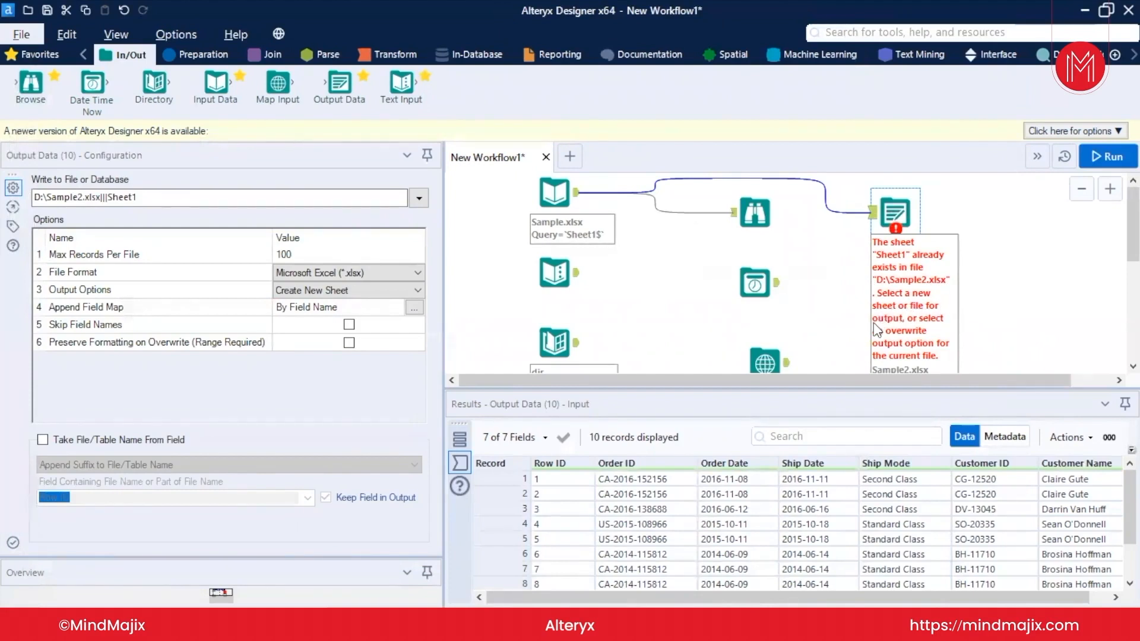
# Step: Set the Output Data tool's output option to Append To Existing Sheet and run the workflow
pyautogui.click(299, 290)
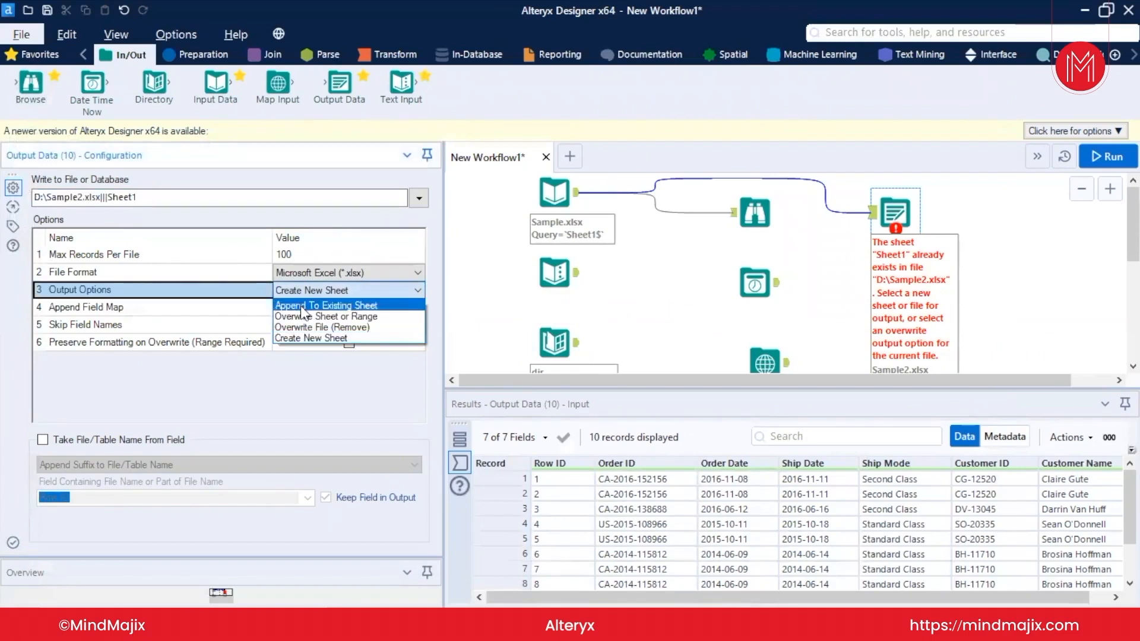
pyautogui.click(301, 306)
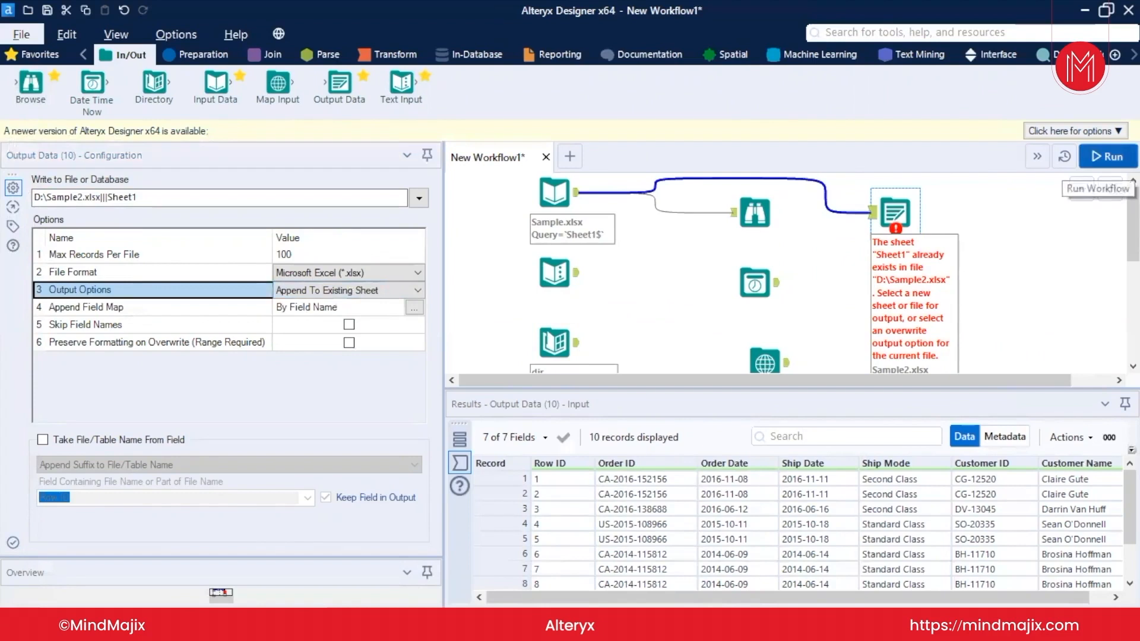
pyautogui.click(1109, 156)
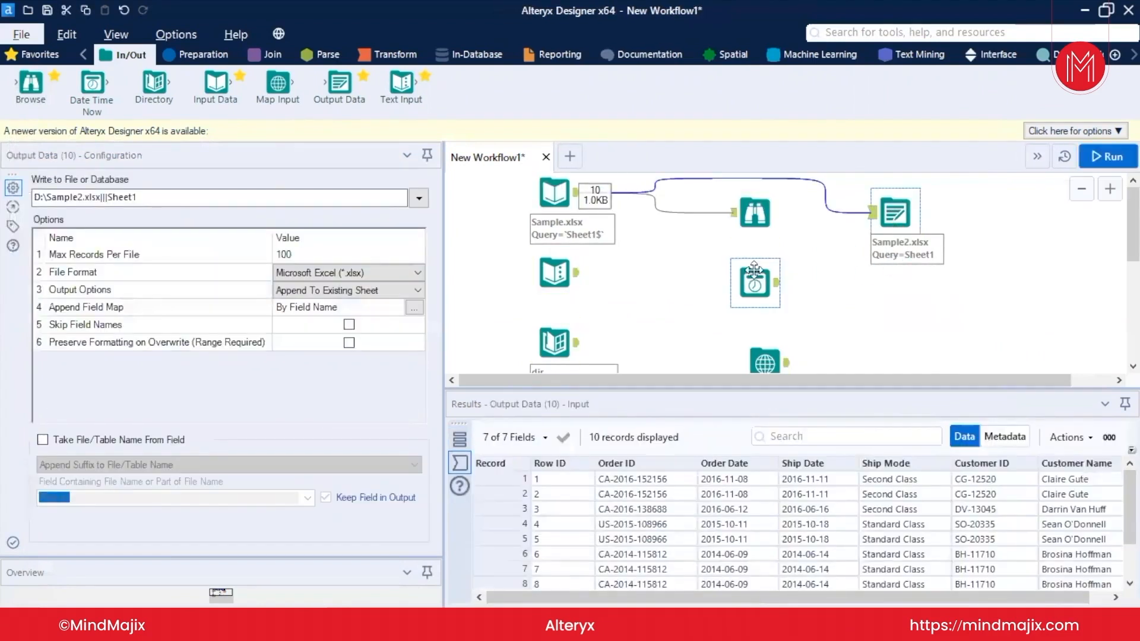
# Step: Switch to File Explorer and open the Sample2 workbook from New Volume (D:) to check the appended output
pyautogui.moveTo(505, 563)
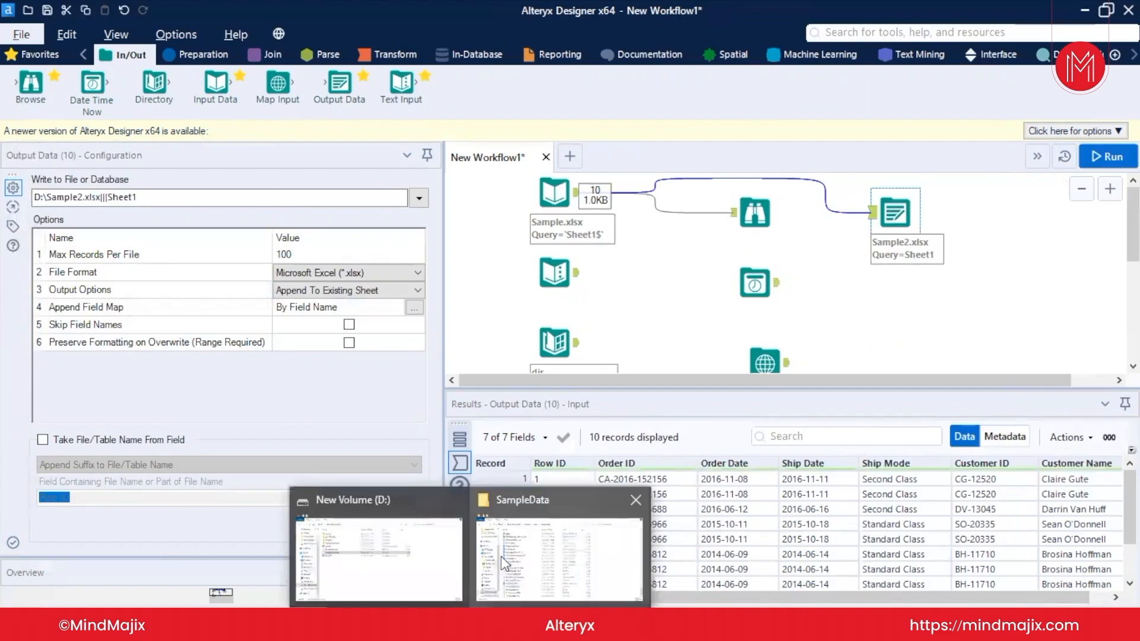
pyautogui.click(531, 543)
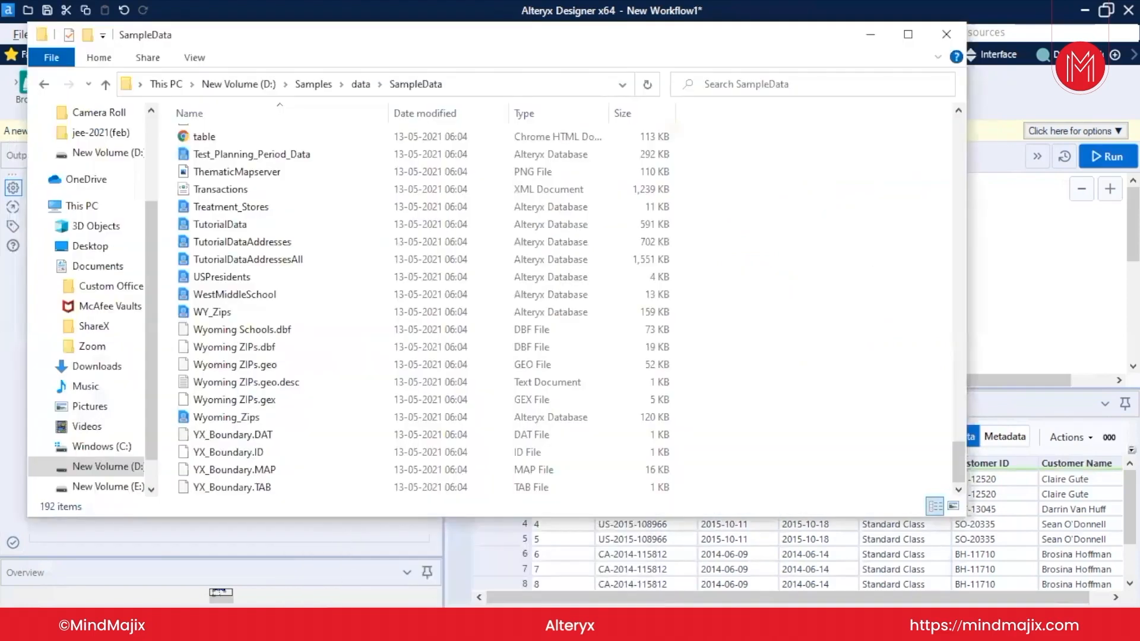
pyautogui.click(354, 536)
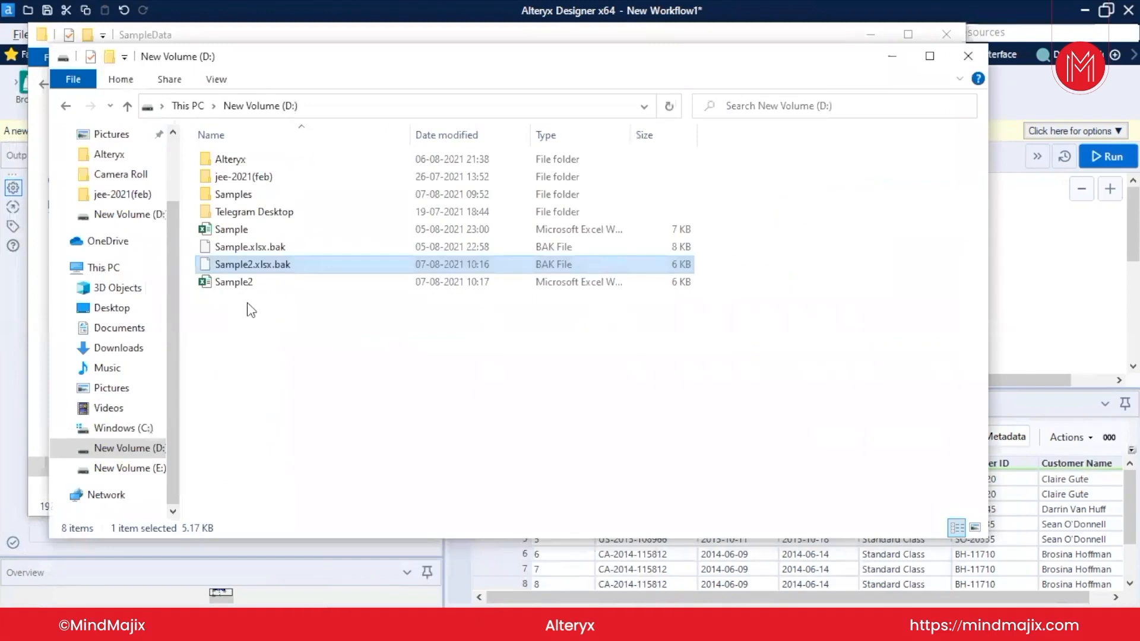
pyautogui.doubleClick(266, 284)
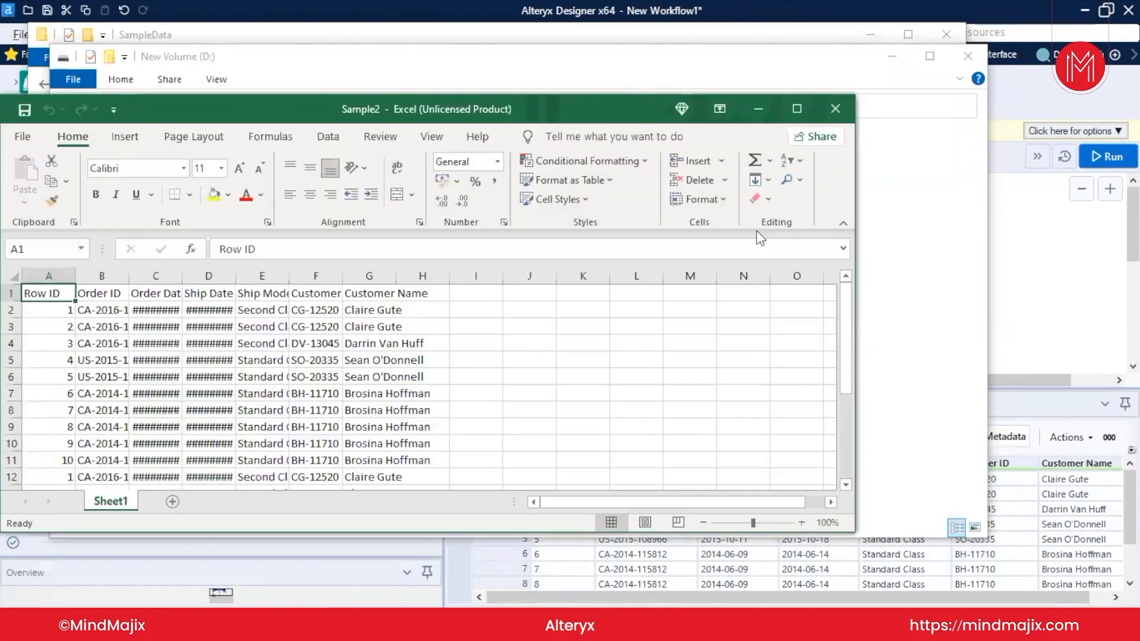
# Step: Look through all rows of Sample2's Sheet1 for the appended records, dismissing the Microsoft 365 sign-up prompt, and close the workbook
pyautogui.scroll(-3, 306, 380)
pyautogui.scroll(-1, 306, 392)
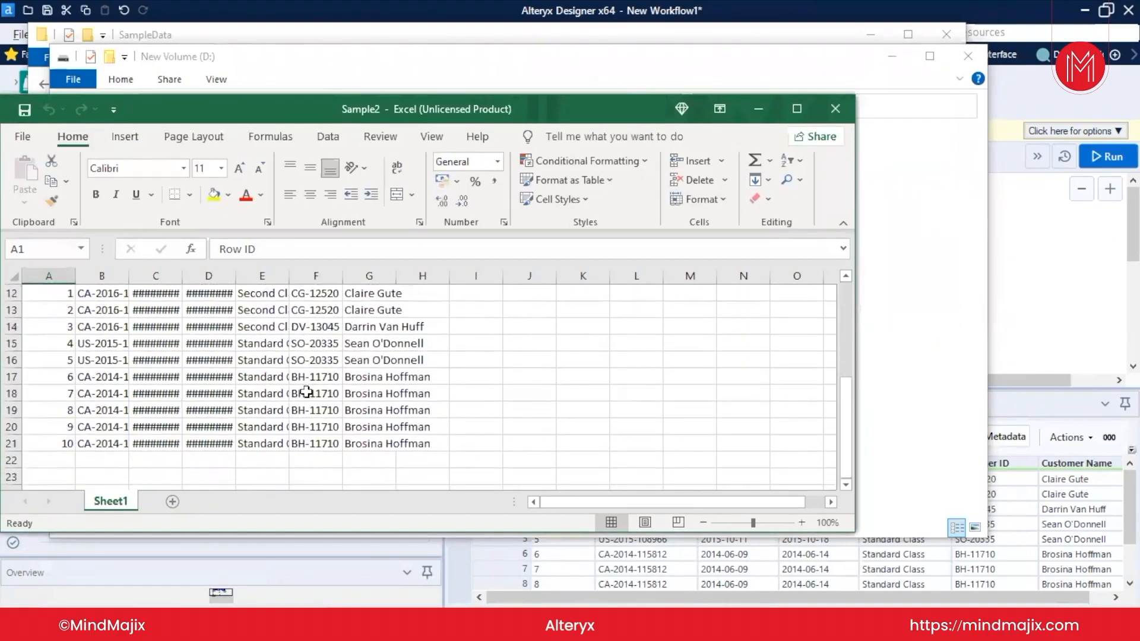
pyautogui.scroll(2, 157, 343)
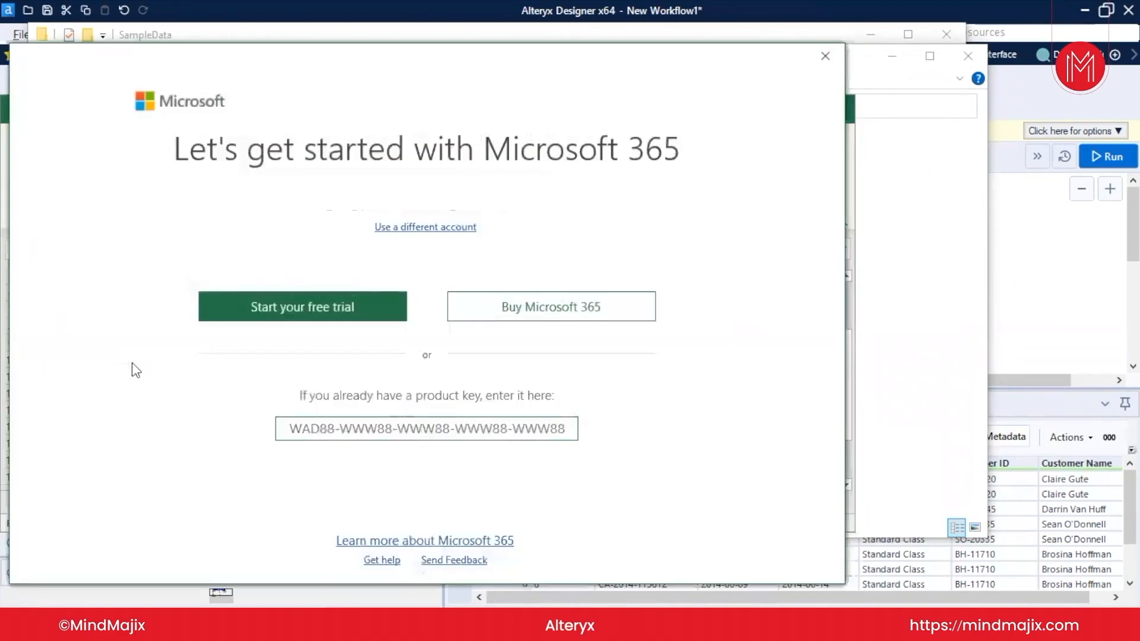
pyautogui.click(825, 55)
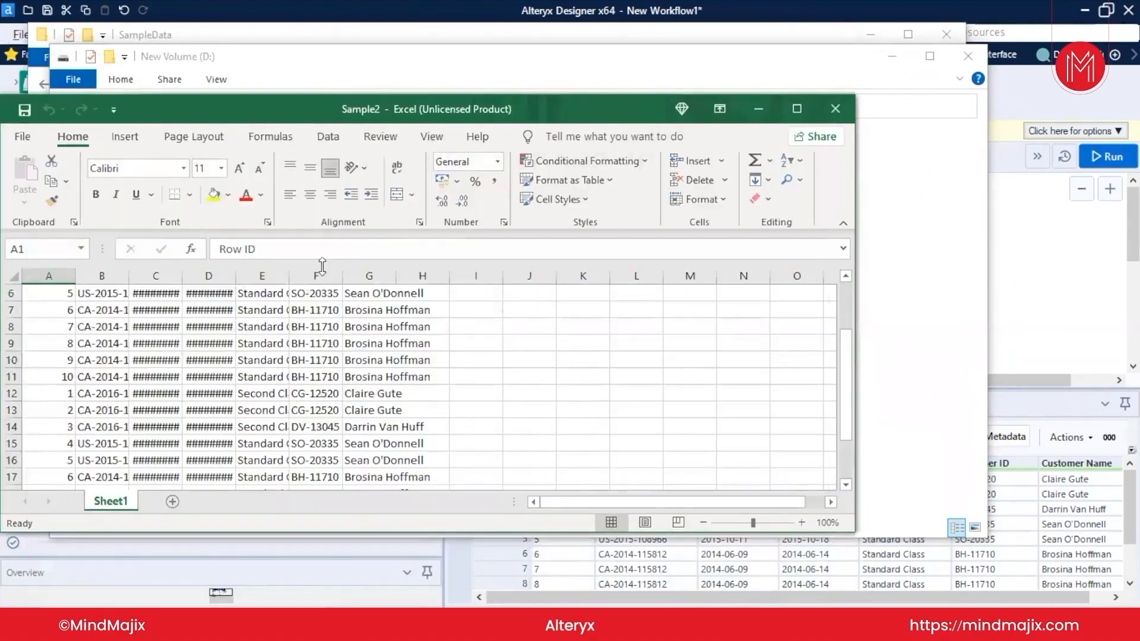
pyautogui.scroll(2, 229, 365)
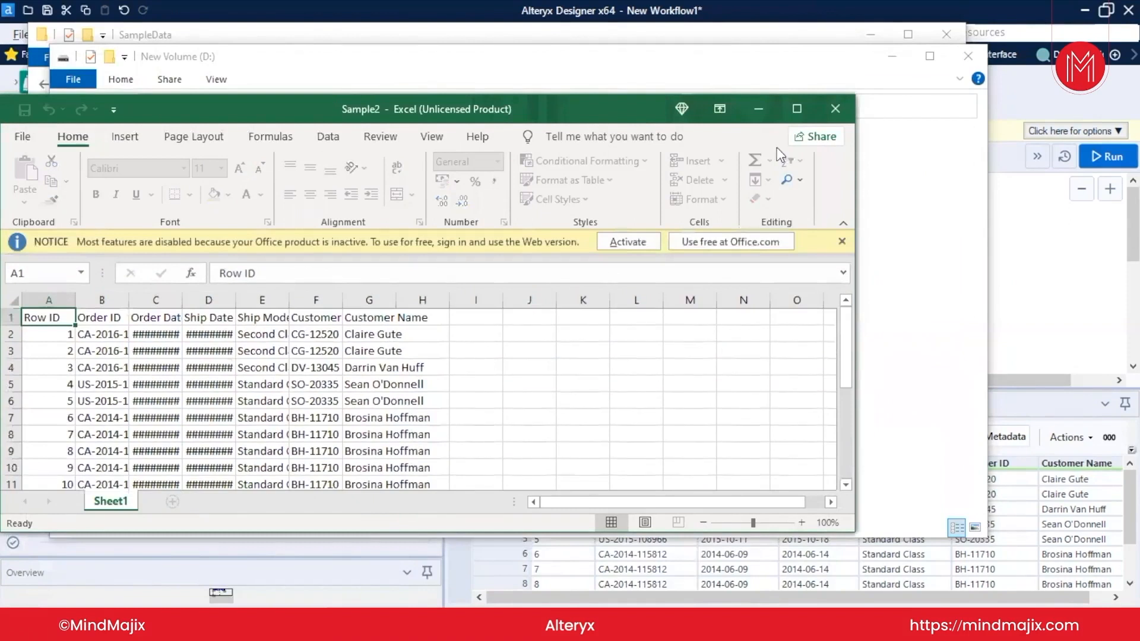
pyautogui.click(834, 118)
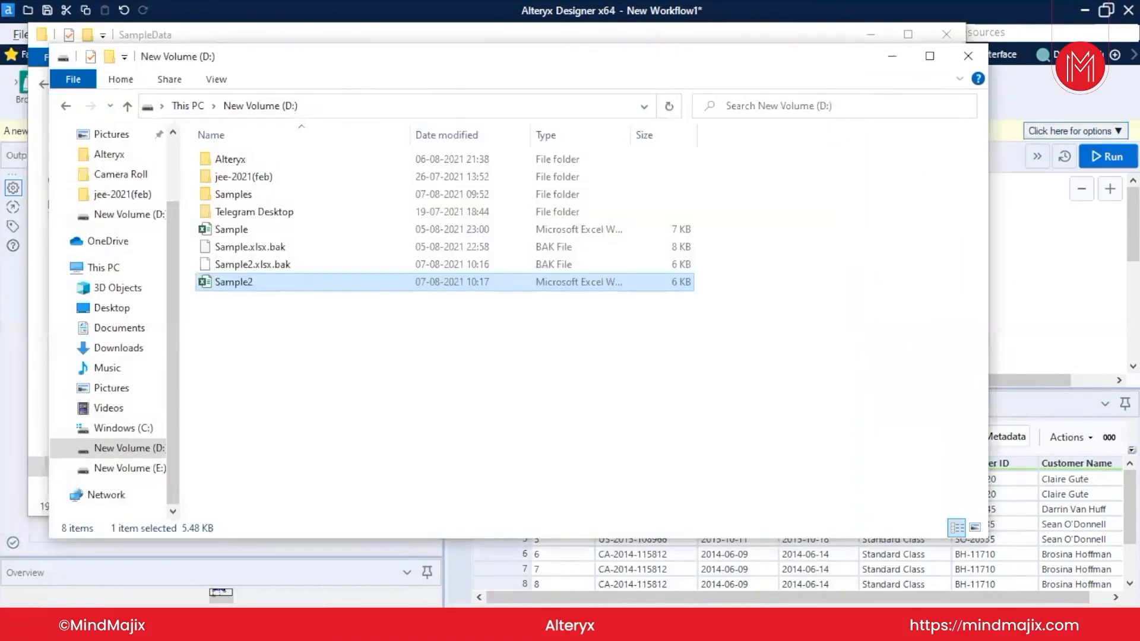
# Step: Switch back to Alteryx Designer, set the Output Data tool's output option to Overwrite Sheet or Range, and run the workflow
pyautogui.click(1050, 272)
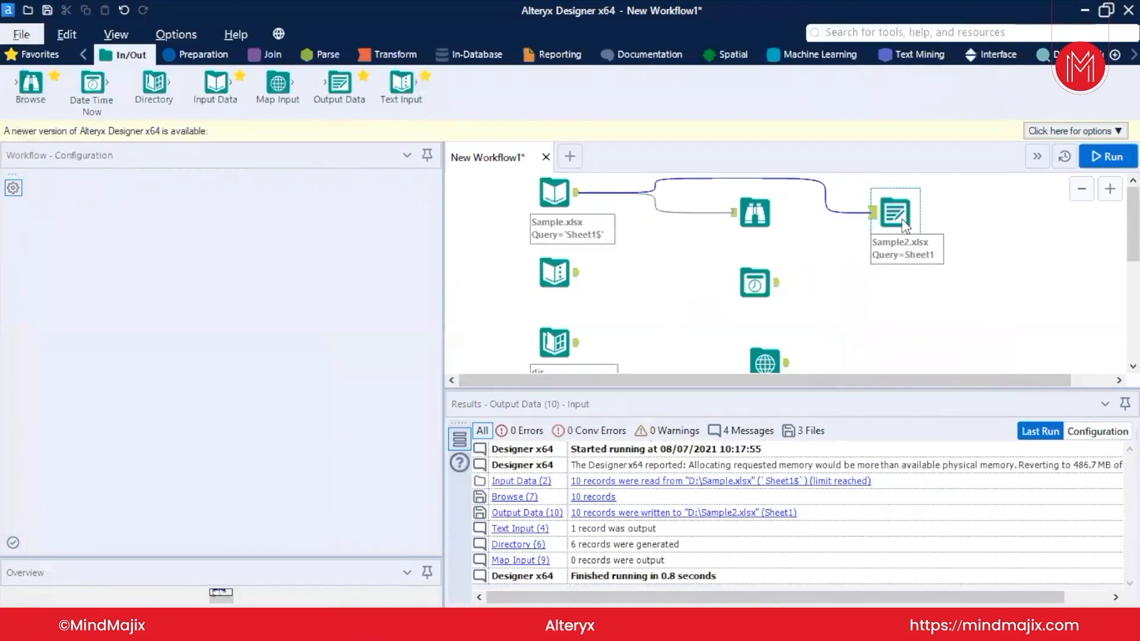
pyautogui.click(904, 223)
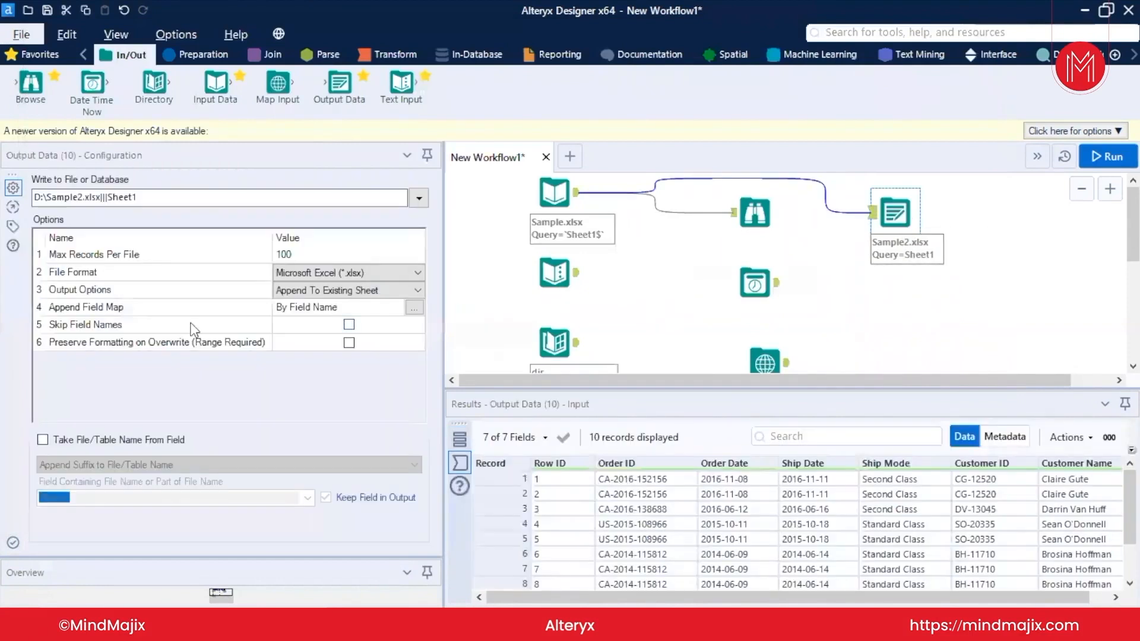
pyautogui.click(296, 292)
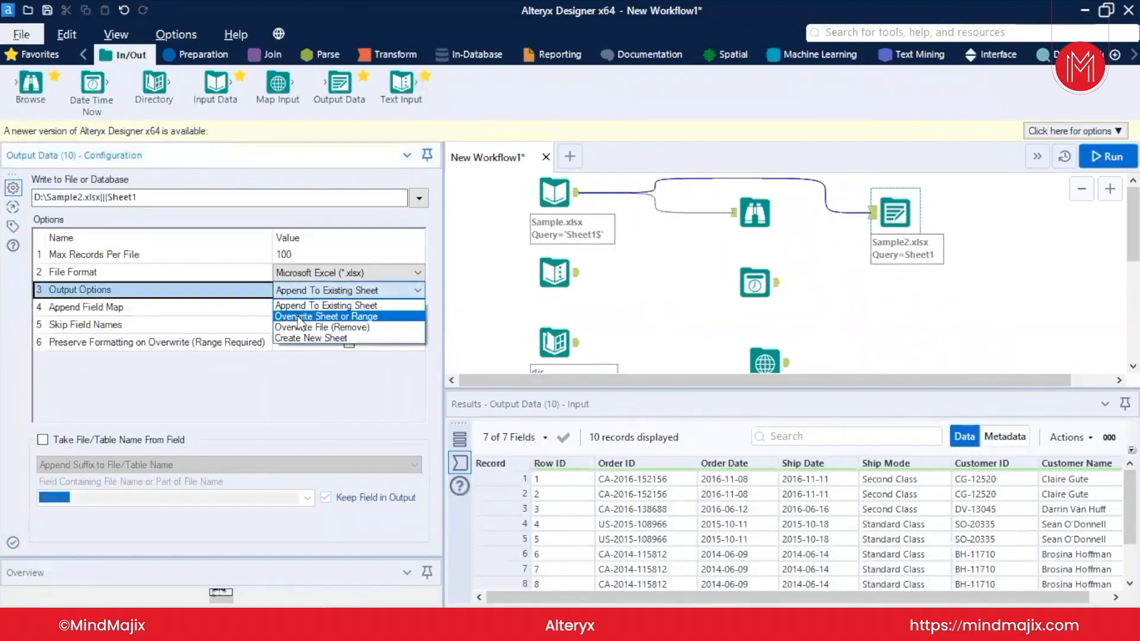
pyautogui.click(300, 317)
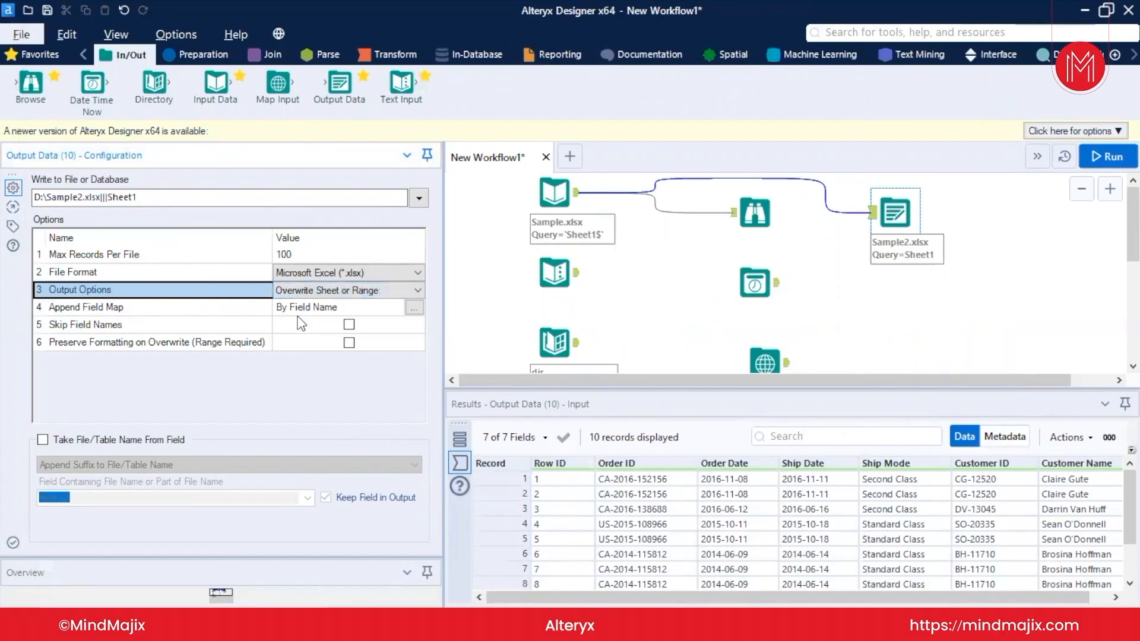
pyautogui.click(1108, 156)
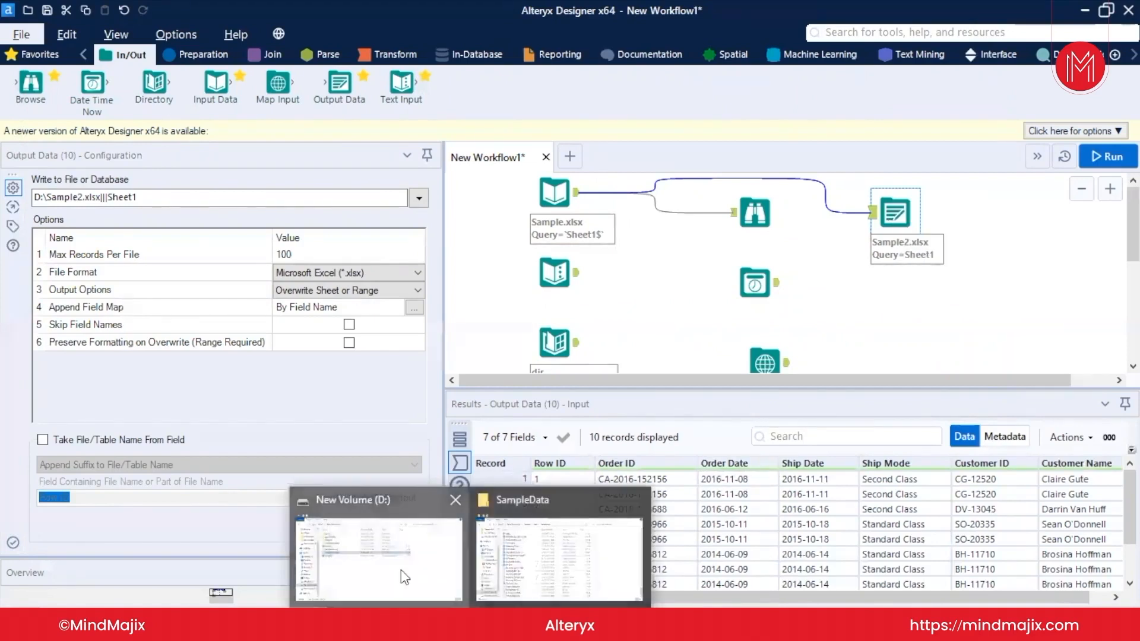
# Step: Open Sample2 from New Volume (D:) in File Explorer to check the overwritten sheet, close it, and return to Alteryx Designer
pyautogui.click(401, 568)
pyautogui.doubleClick(288, 289)
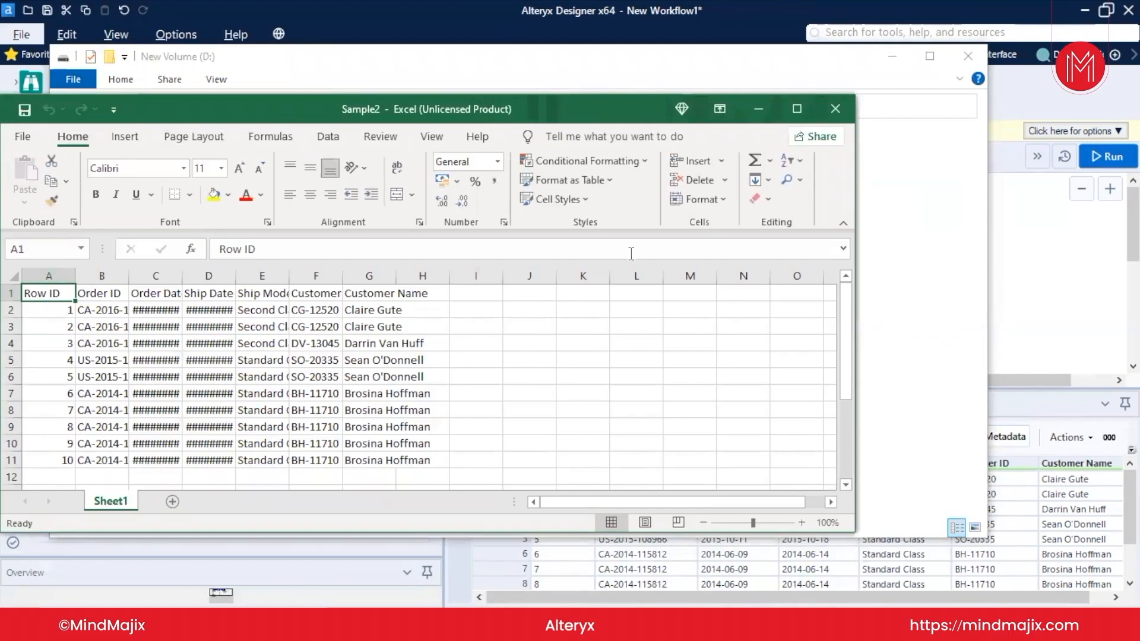
pyautogui.click(834, 113)
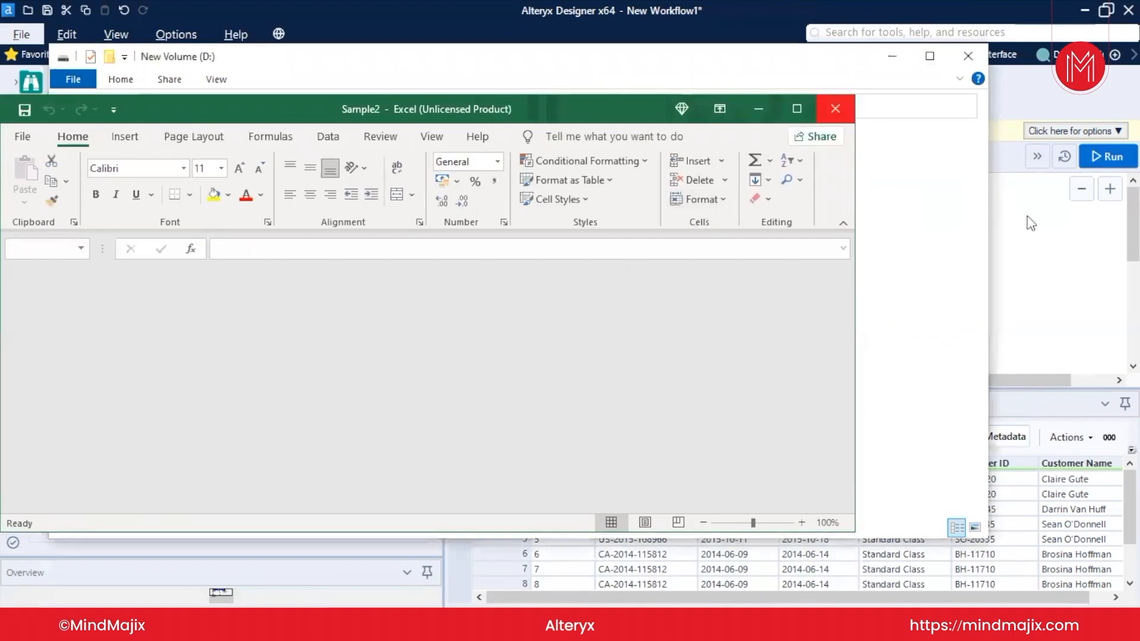
pyautogui.click(1044, 223)
pyautogui.click(479, 298)
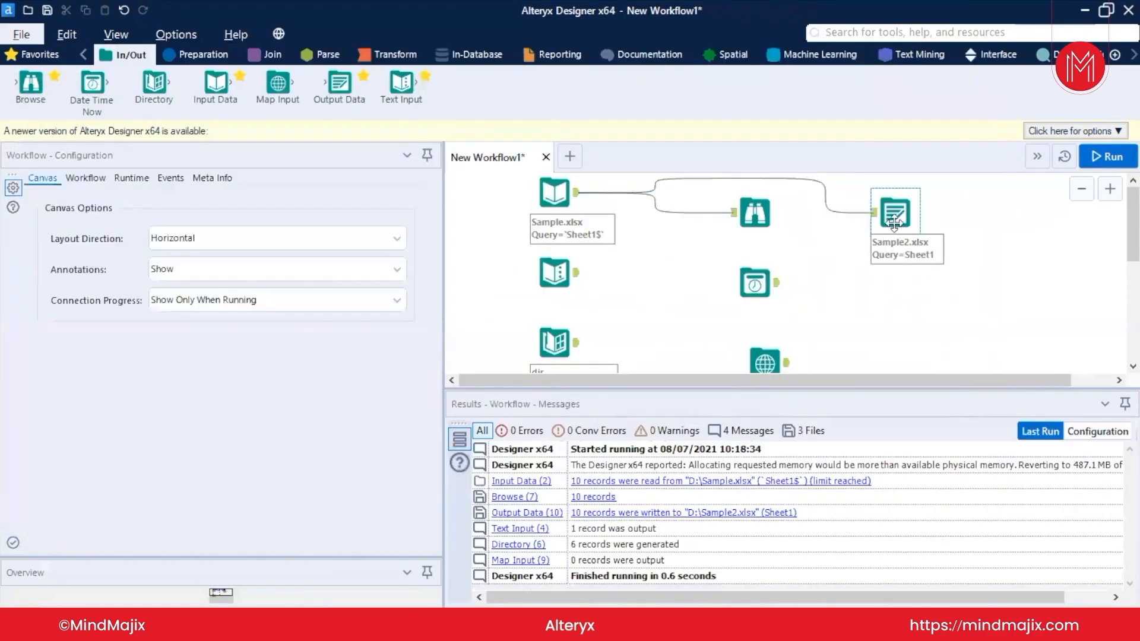
# Step: Review the available output options of the Output Data tool, keeping Overwrite Sheet or Range
pyautogui.click(894, 212)
pyautogui.click(291, 289)
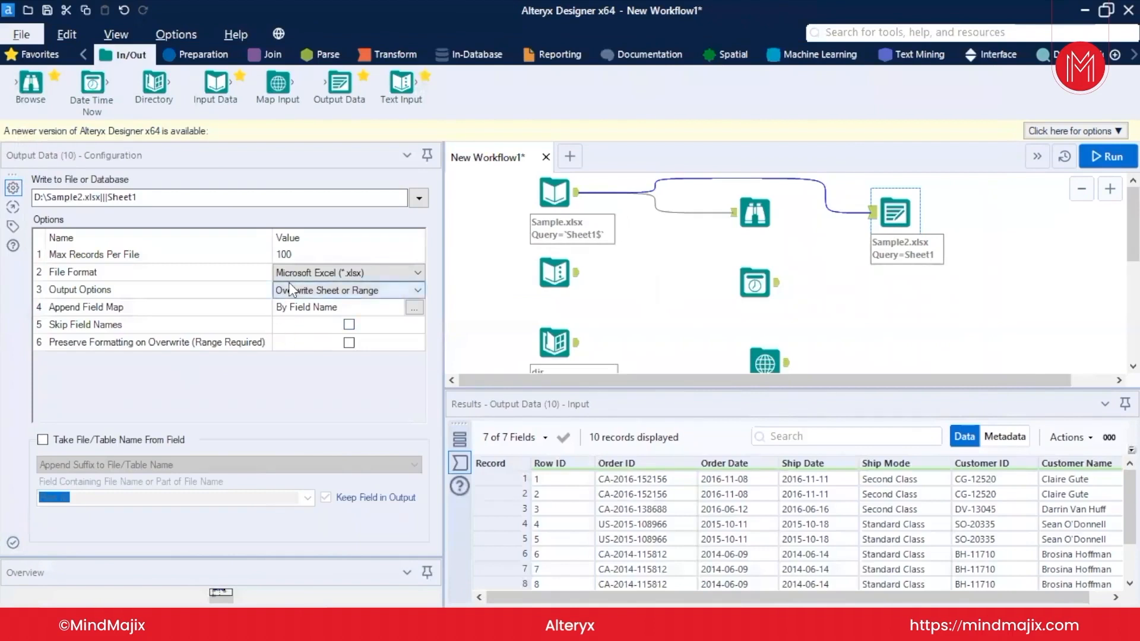
pyautogui.click(291, 290)
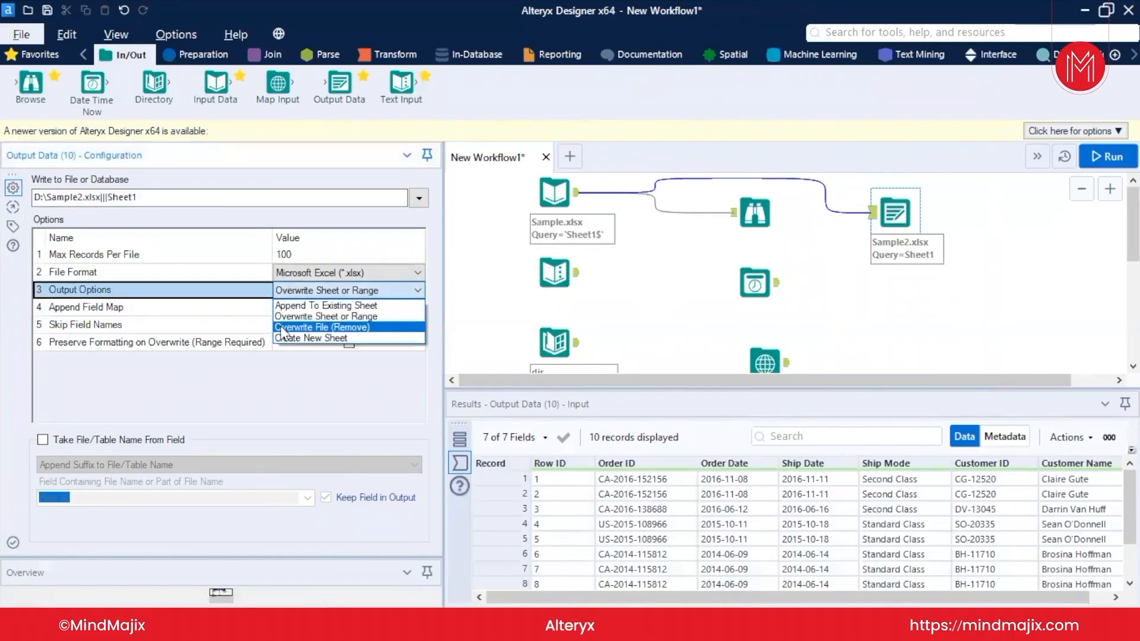
pyautogui.click(252, 390)
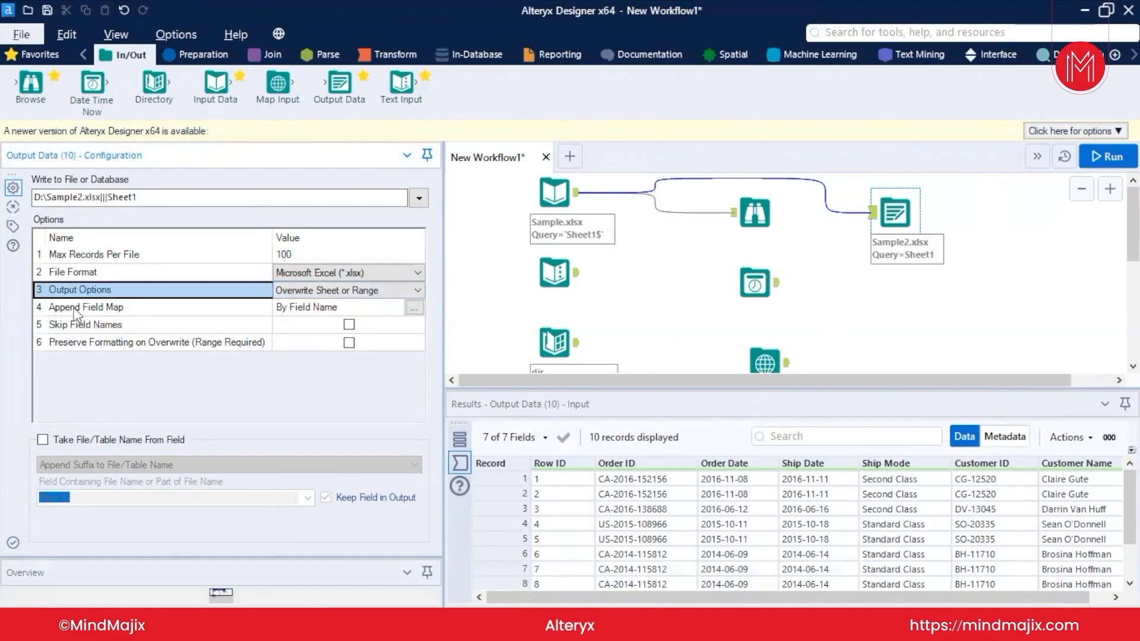
# Step: Try a custom append field mapping that sends the source Row ID to the Order ID destination, and cancel it
pyautogui.click(130, 308)
pyautogui.click(414, 307)
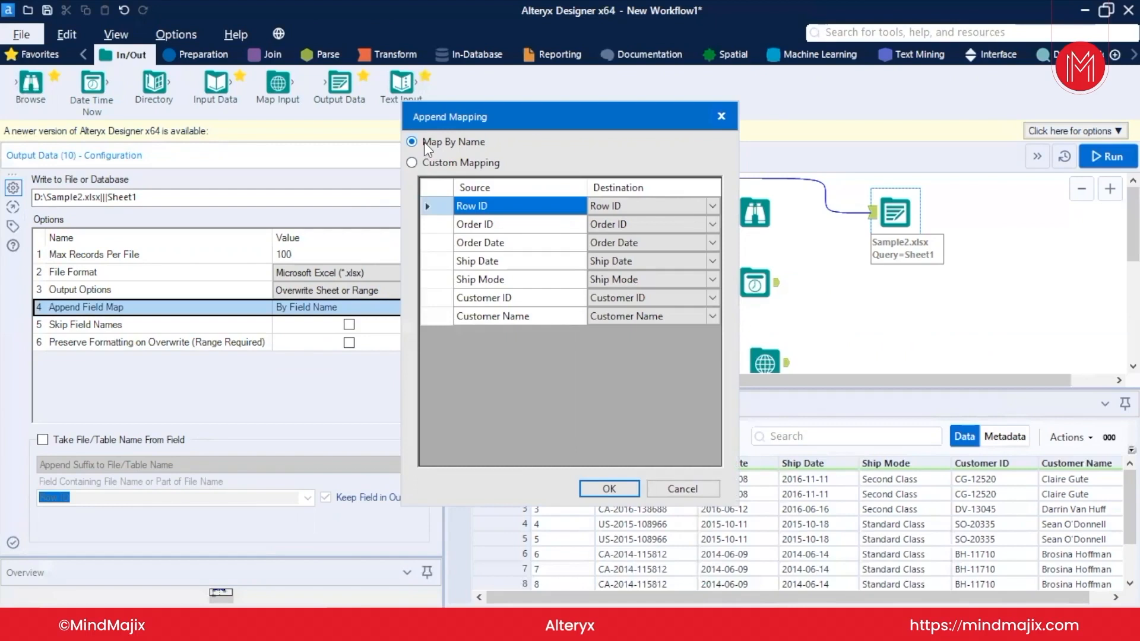
pyautogui.click(411, 164)
pyautogui.click(616, 205)
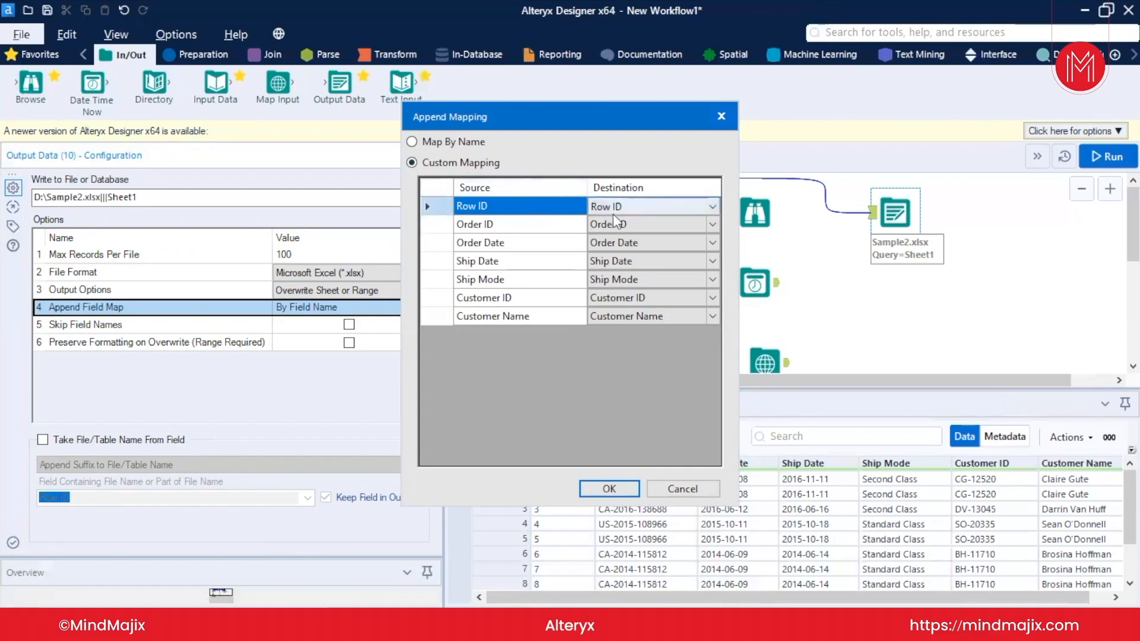
pyautogui.click(712, 206)
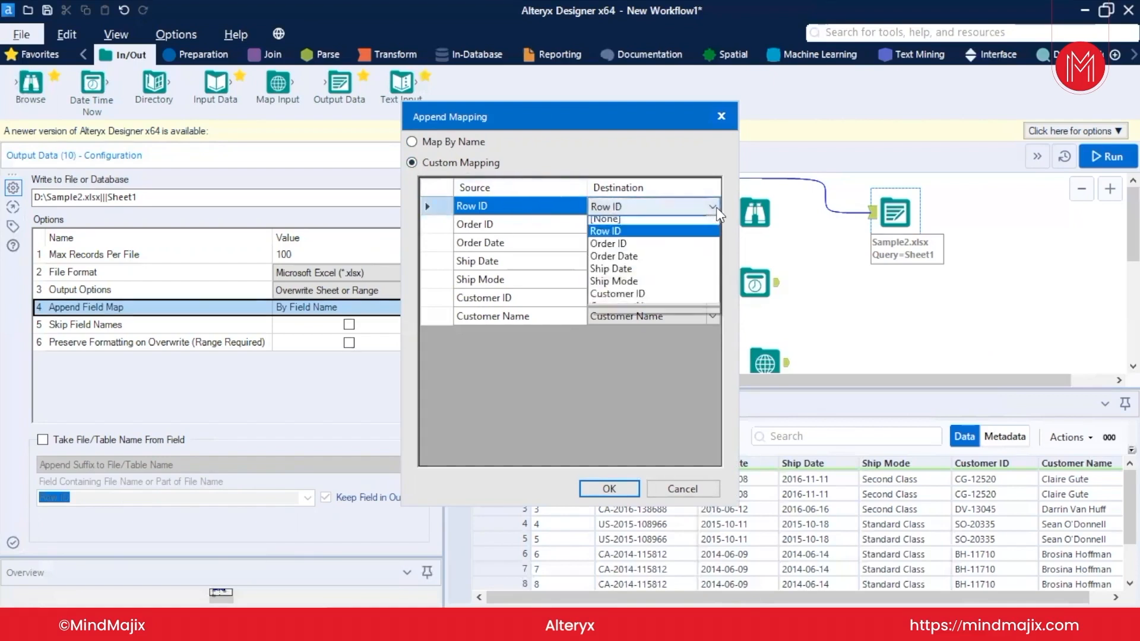
pyautogui.click(674, 249)
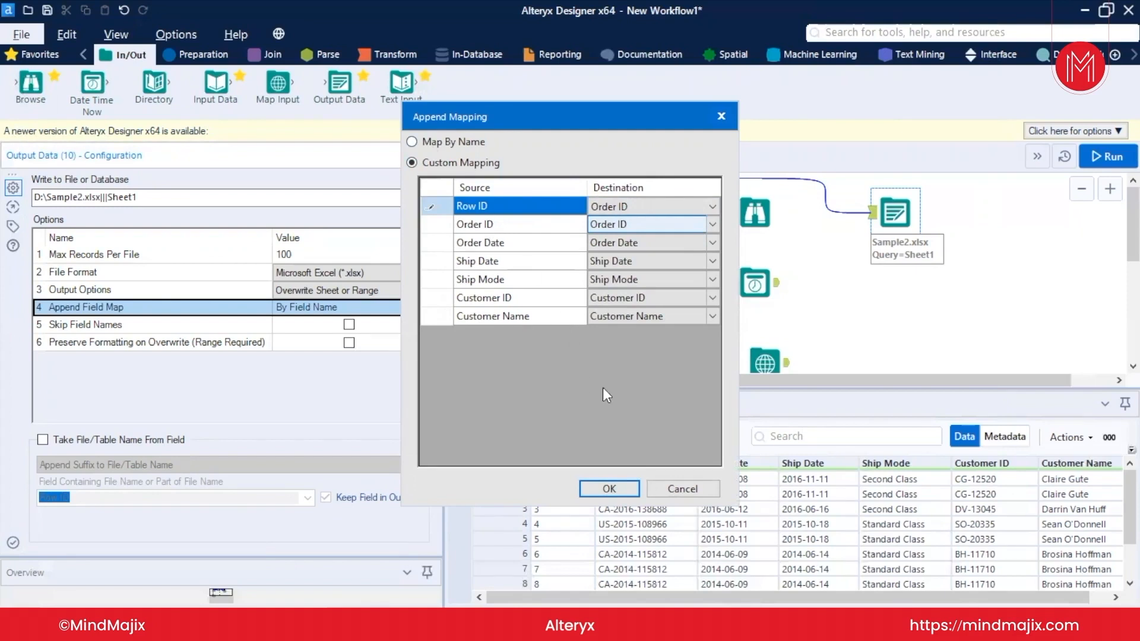
pyautogui.click(672, 487)
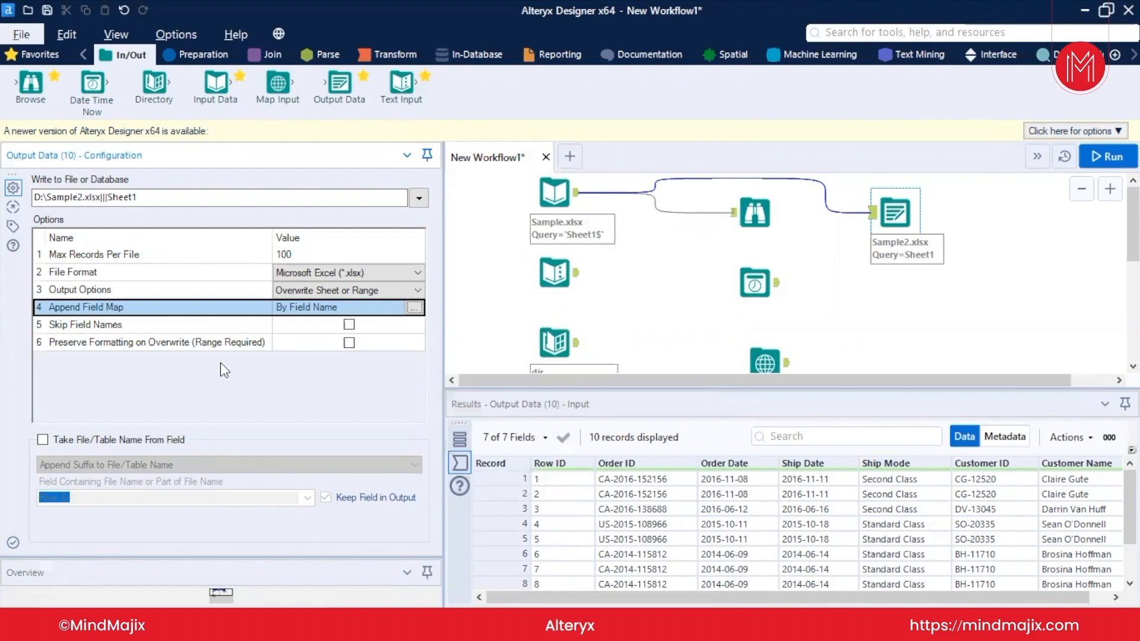
# Step: Take the output file/table name from the Customer Name field, appended as a suffix, check that field's records, and run the workflow
pyautogui.click(42, 440)
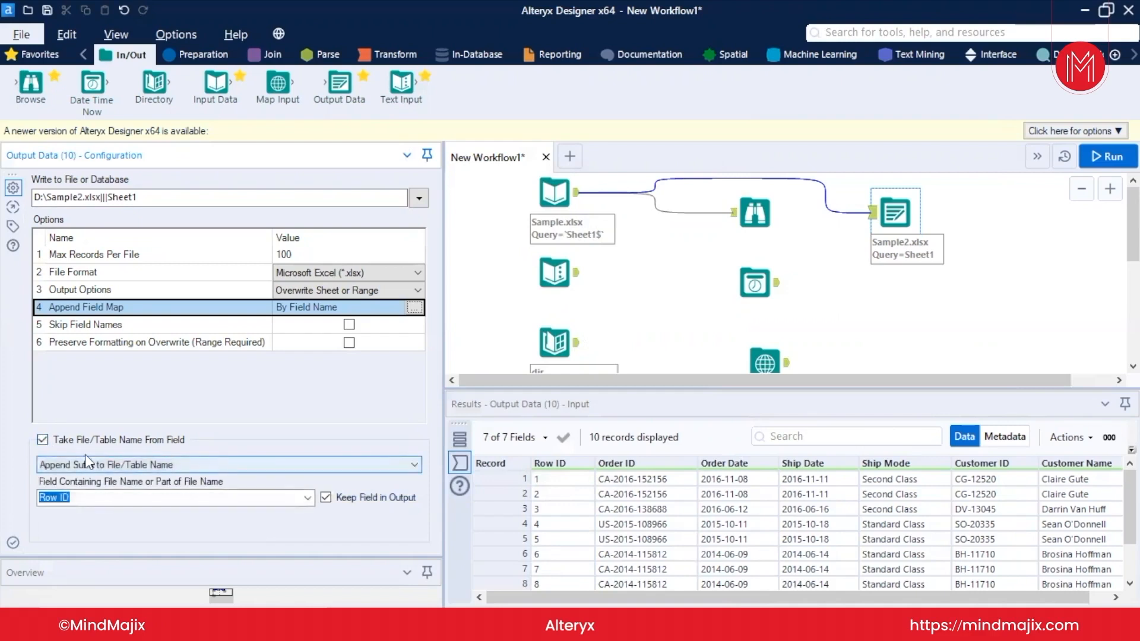
pyautogui.click(640, 166)
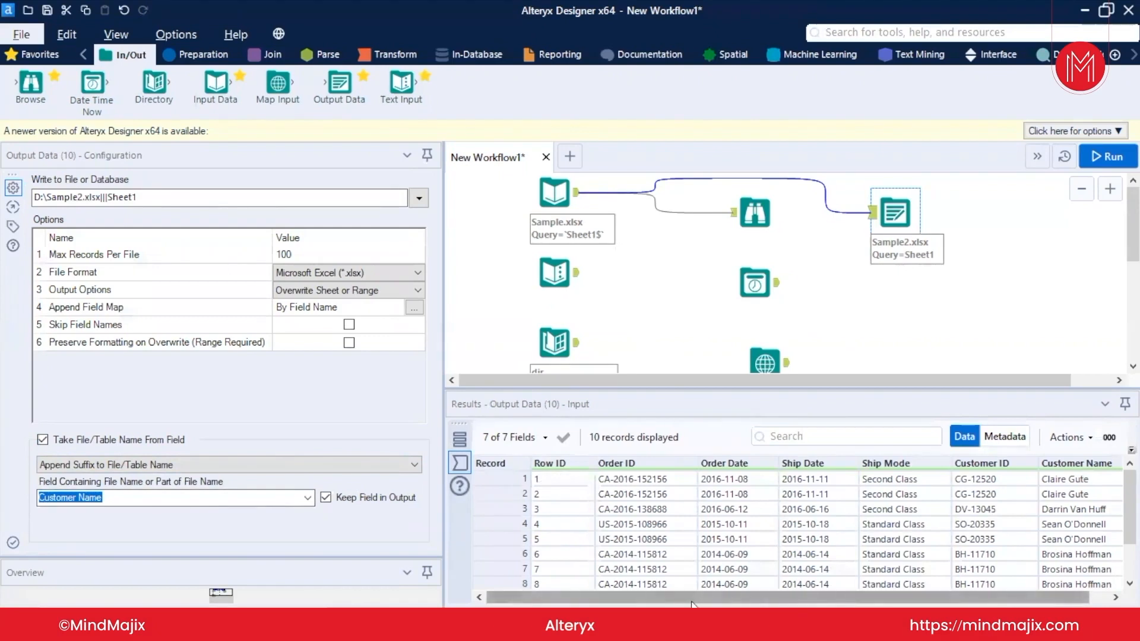
pyautogui.moveTo(692, 602); pyautogui.dragTo(711, 603)
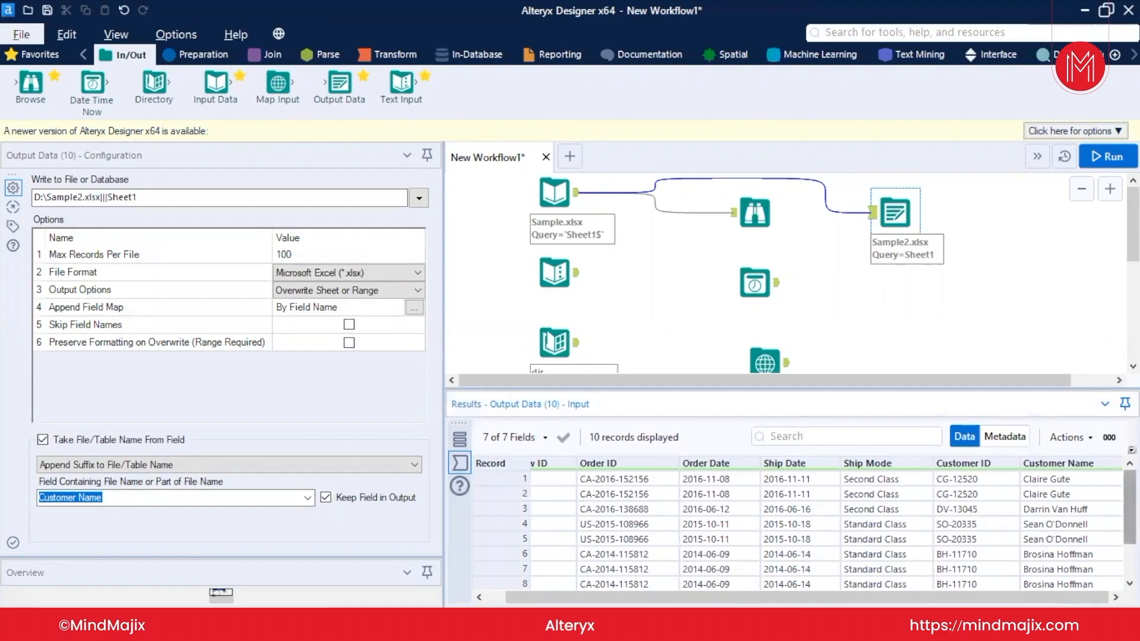
pyautogui.scroll(-1, 795, 528)
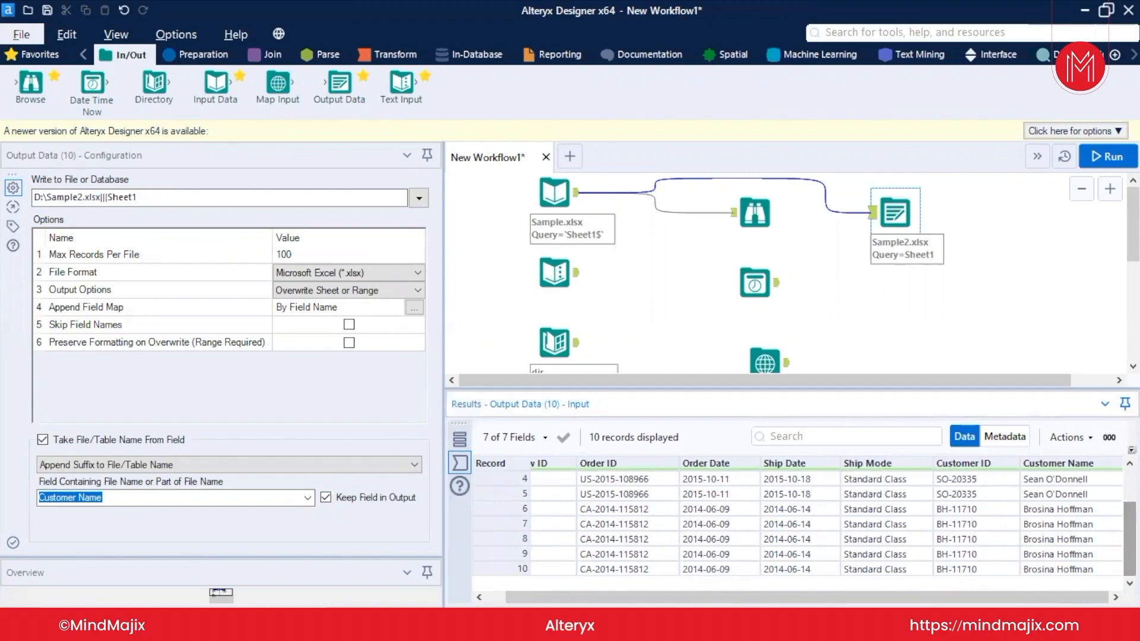
pyautogui.scroll(1, 795, 528)
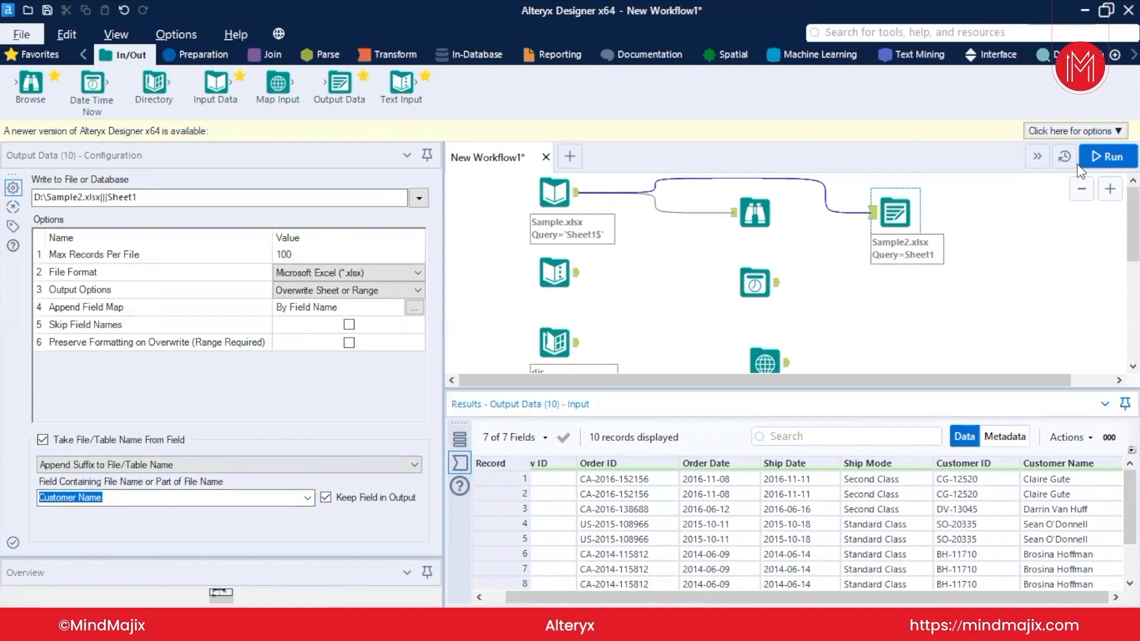
pyautogui.click(1102, 159)
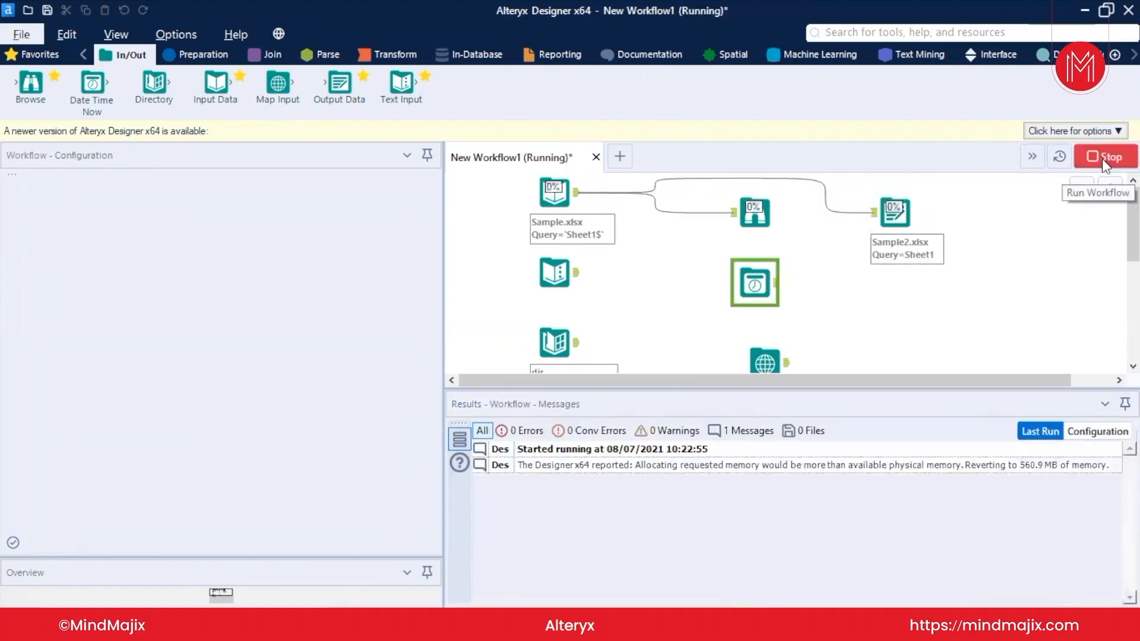
# Step: Switch to File Explorer, open the Sample2 workbook from New Volume (D:), and dismiss the Microsoft 365 sign-up prompt
pyautogui.moveTo(467, 623)
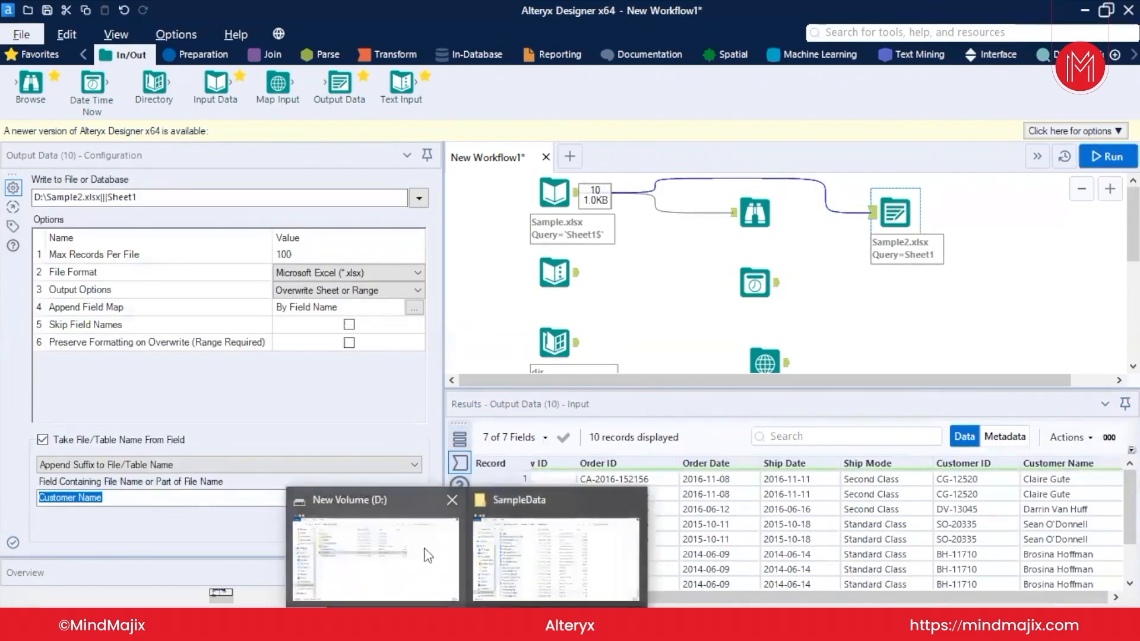
pyautogui.click(389, 551)
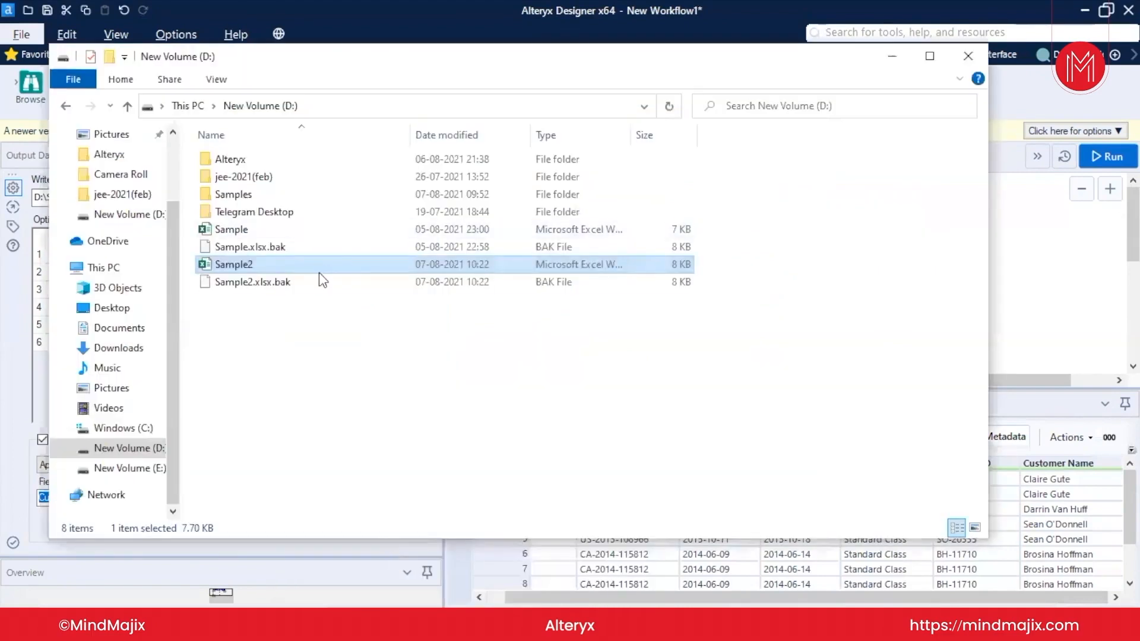
pyautogui.doubleClick(304, 265)
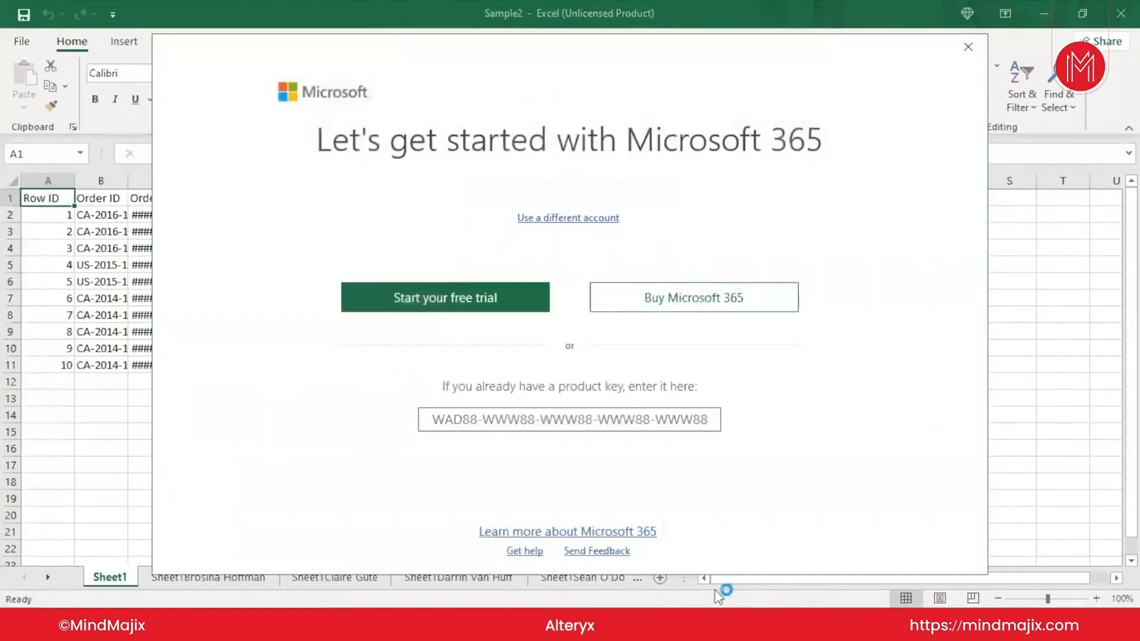
pyautogui.click(968, 46)
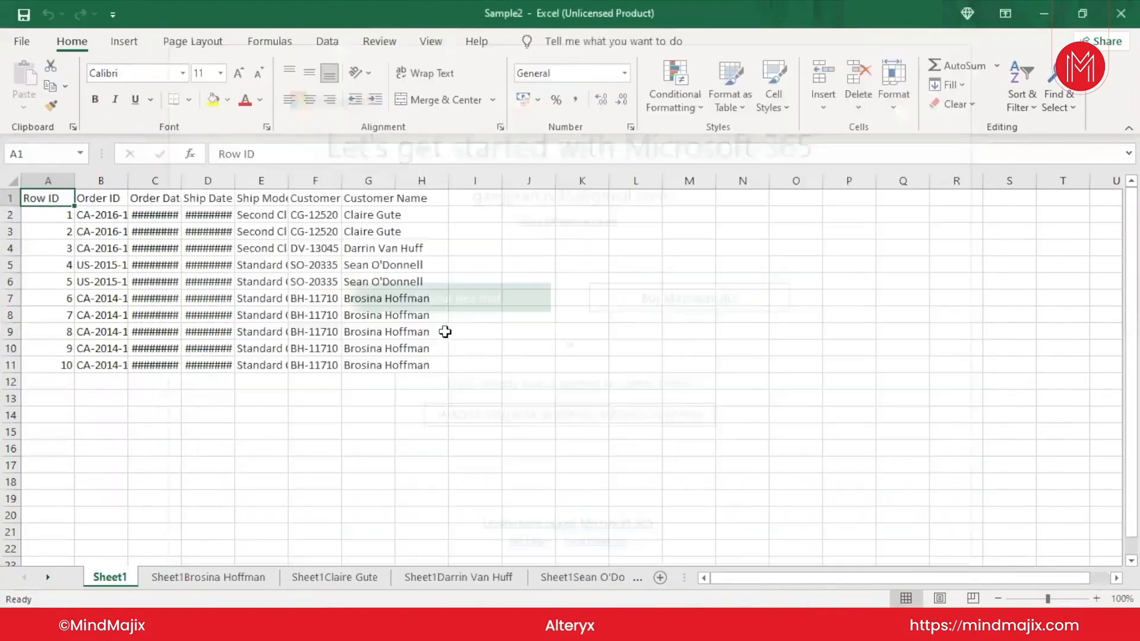
# Step: Review each of the customer-named sheets in the Sample2 workbook, one after another
pyautogui.click(196, 571)
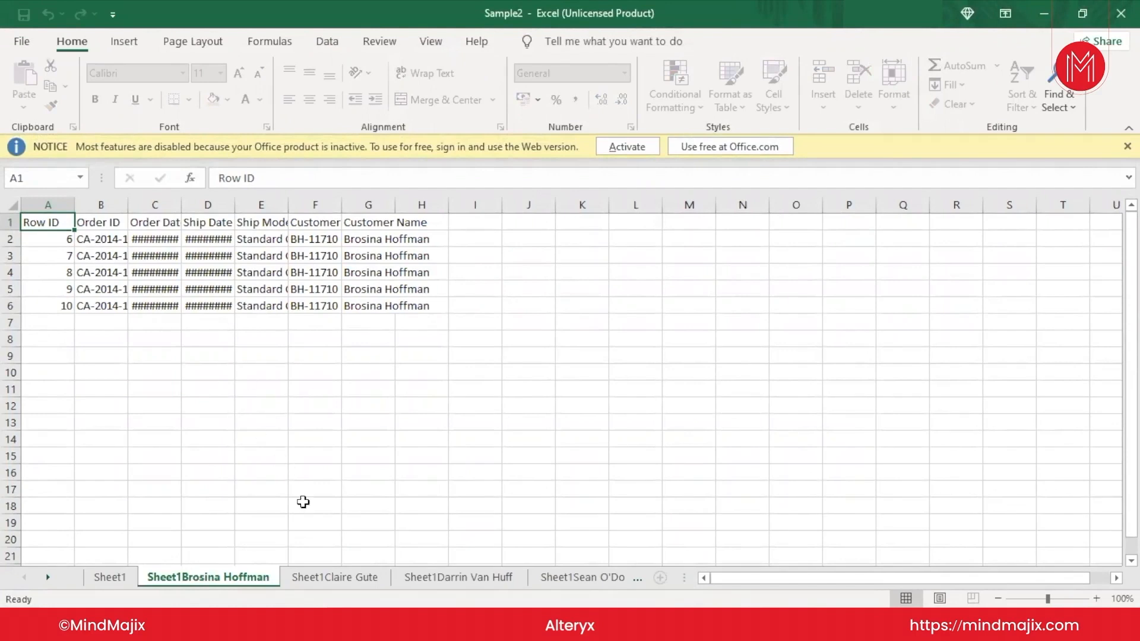
pyautogui.click(324, 580)
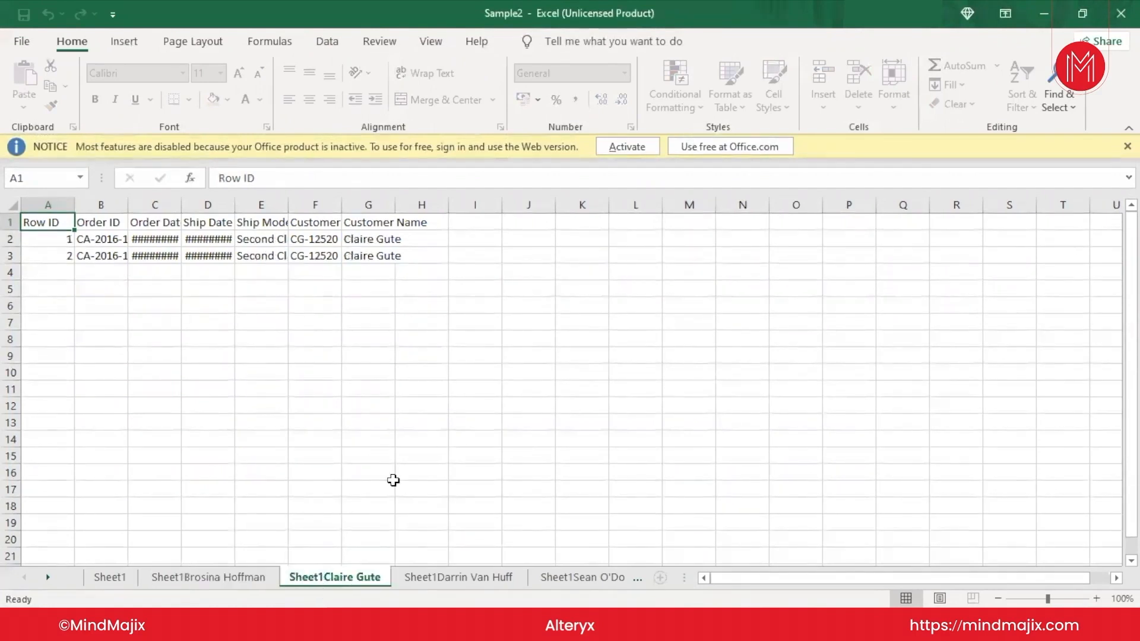
pyautogui.click(452, 579)
pyautogui.click(542, 579)
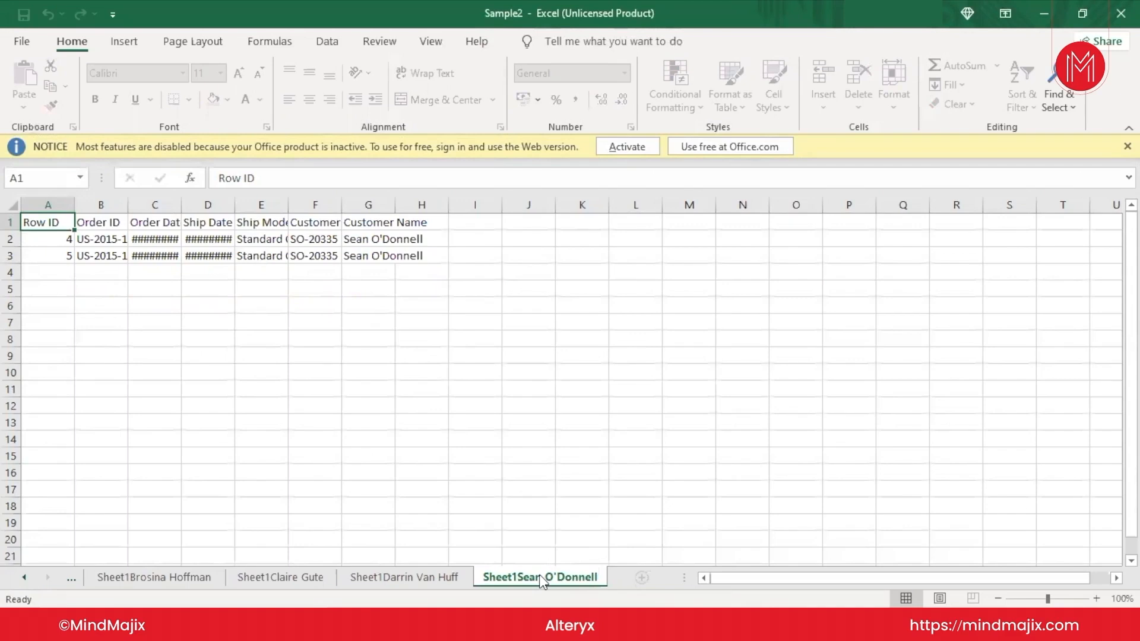
# Step: Switch back to Alteryx Designer, set the Output Data tool's field-based naming to Change File/Table Name, and run the workflow
pyautogui.click(464, 624)
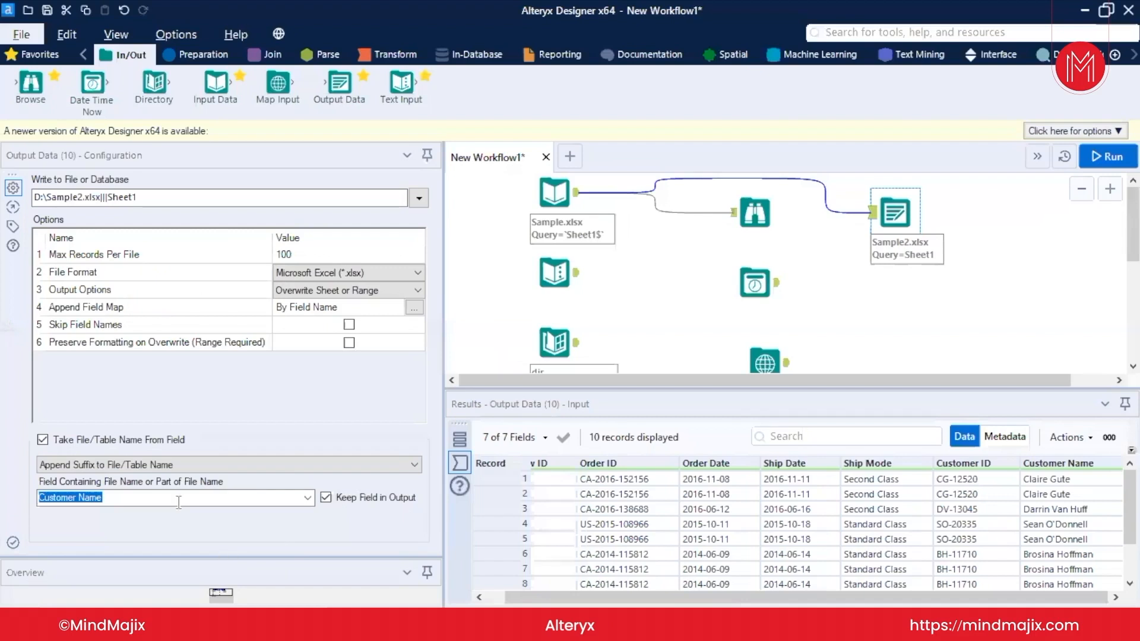
pyautogui.click(129, 464)
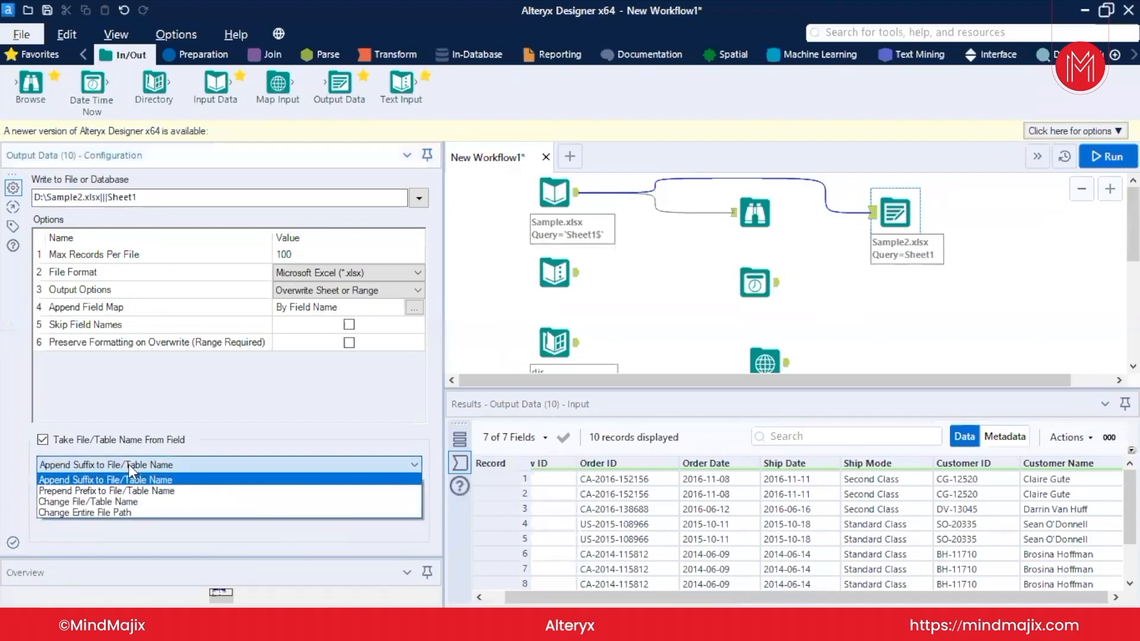
pyautogui.click(140, 501)
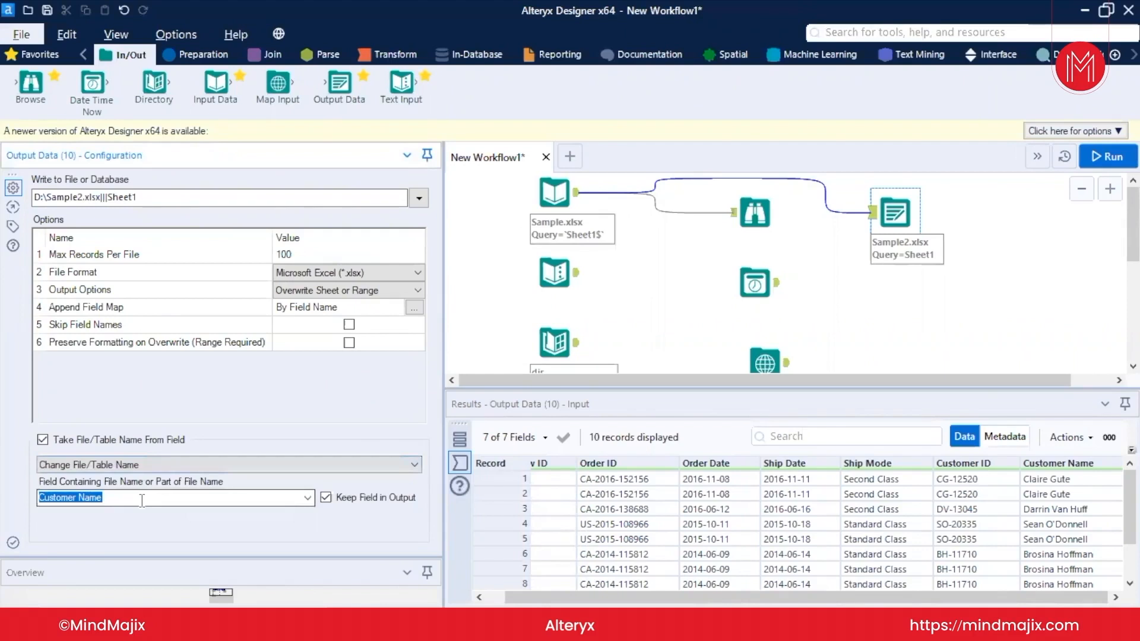
pyautogui.click(1096, 157)
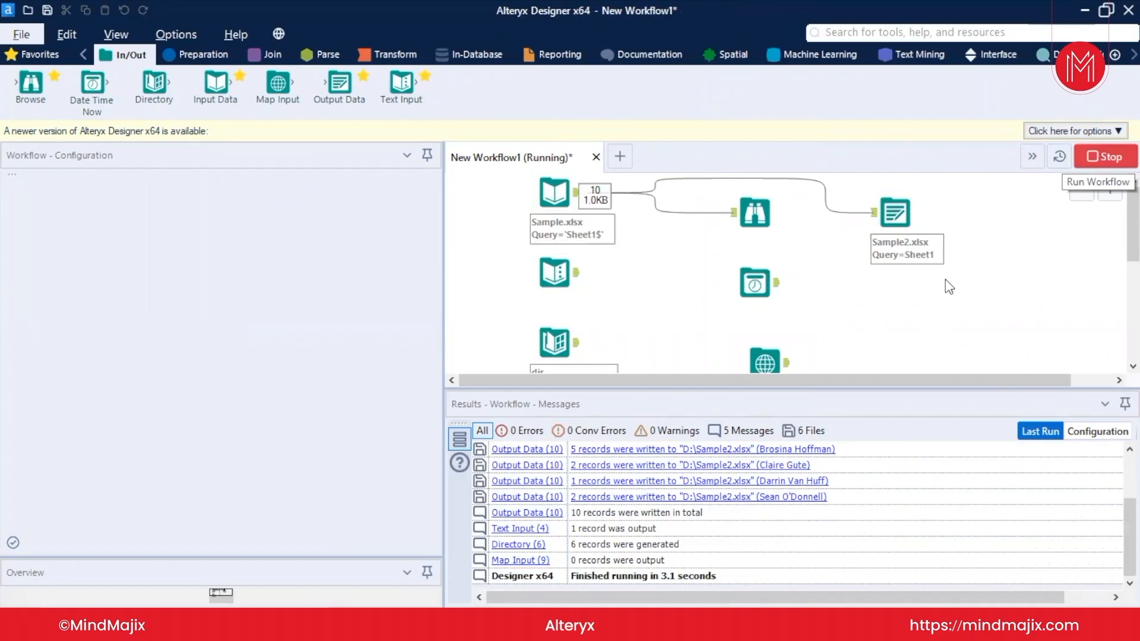
# Step: Check the Output Data tool's naming settings and run messages, and switch to File Explorer to view New Volume (D:)
pyautogui.click(893, 212)
pyautogui.click(132, 503)
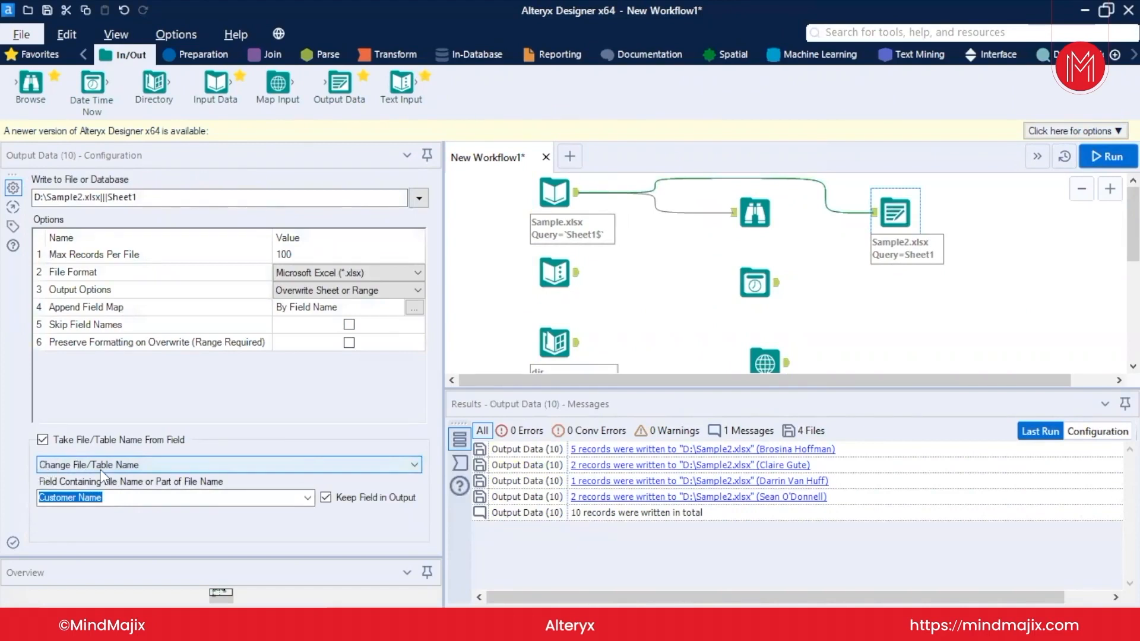
pyautogui.moveTo(470, 630)
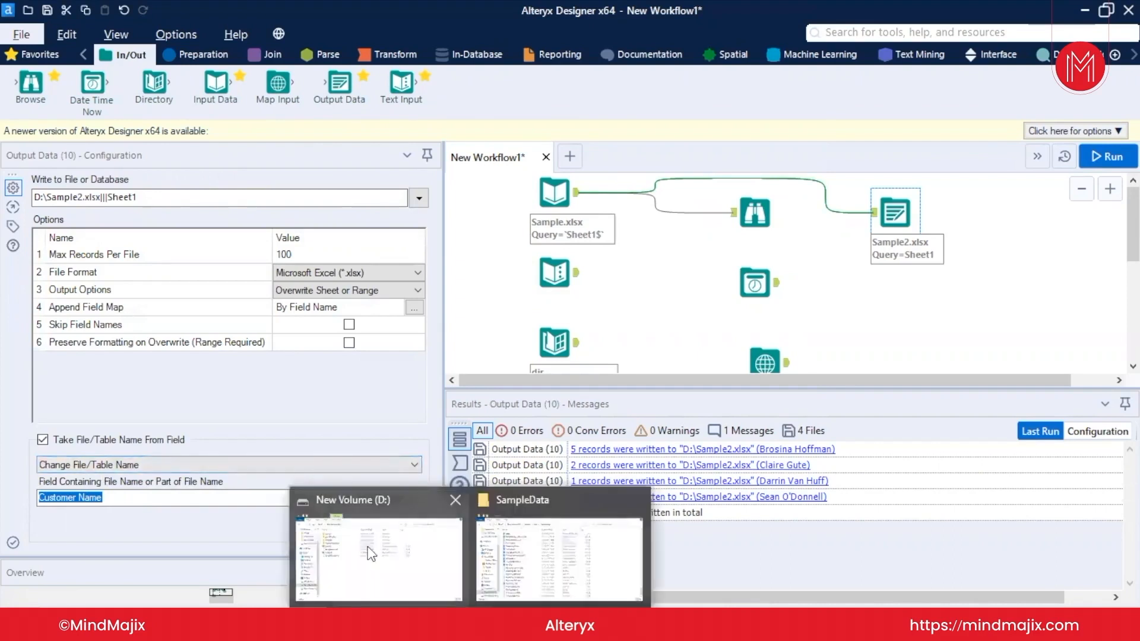
pyautogui.click(366, 552)
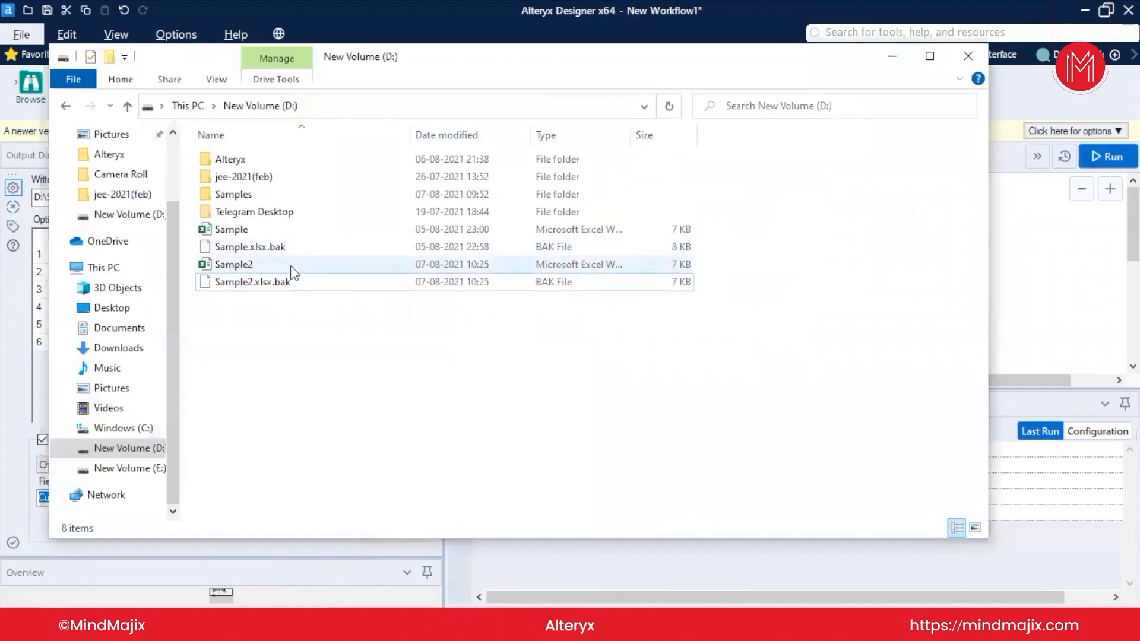
# Step: Return to Alteryx Designer, run the workflow again, and select the Output Data tool to inspect its configuration and input records
pyautogui.click(1040, 149)
pyautogui.hotkey('ctrl', 'r')
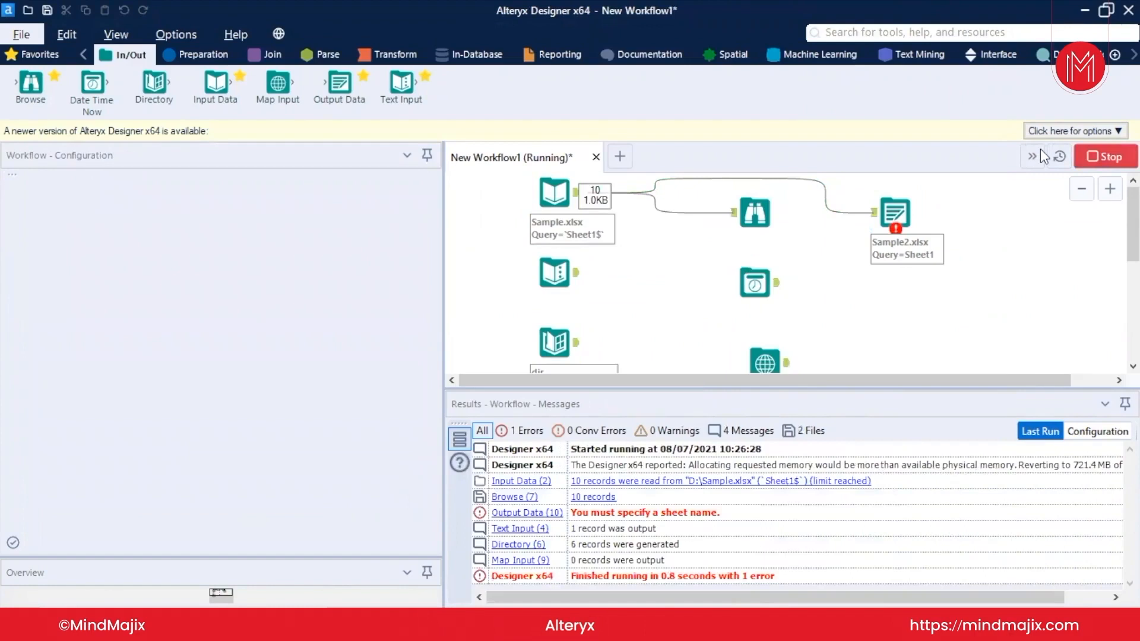
pyautogui.click(894, 192)
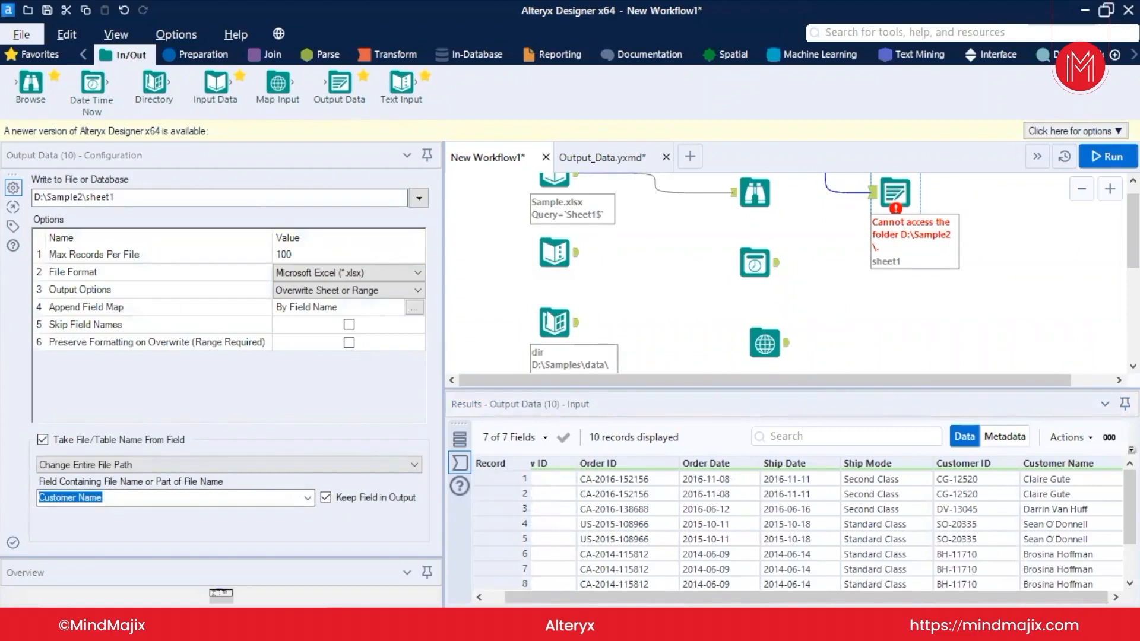
pyautogui.scroll(2, 926, 299)
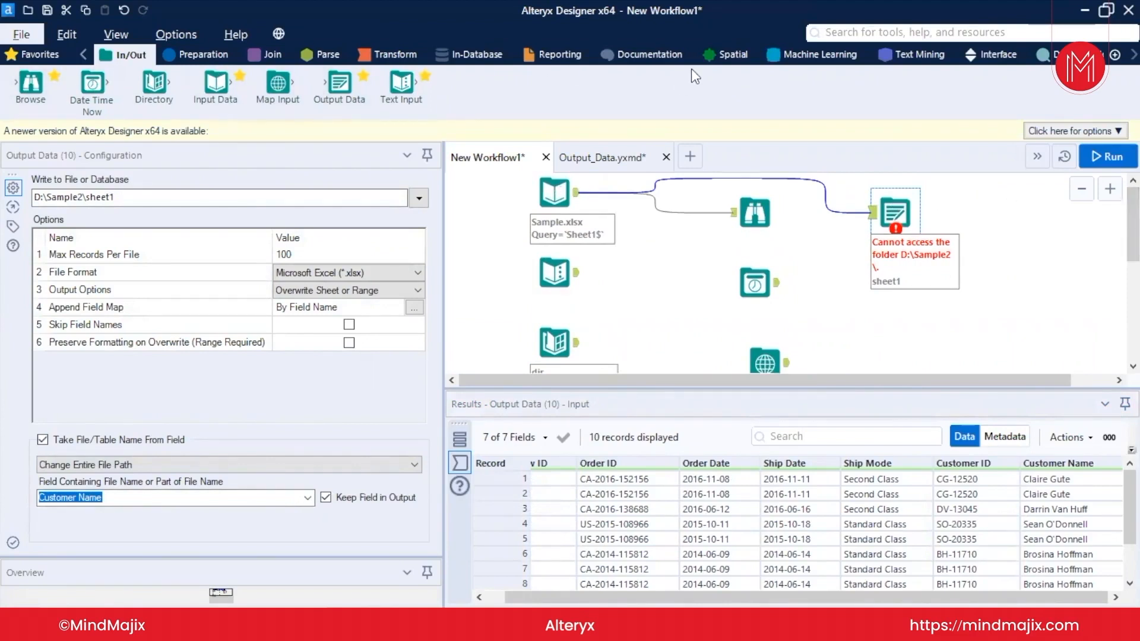
pyautogui.click(877, 151)
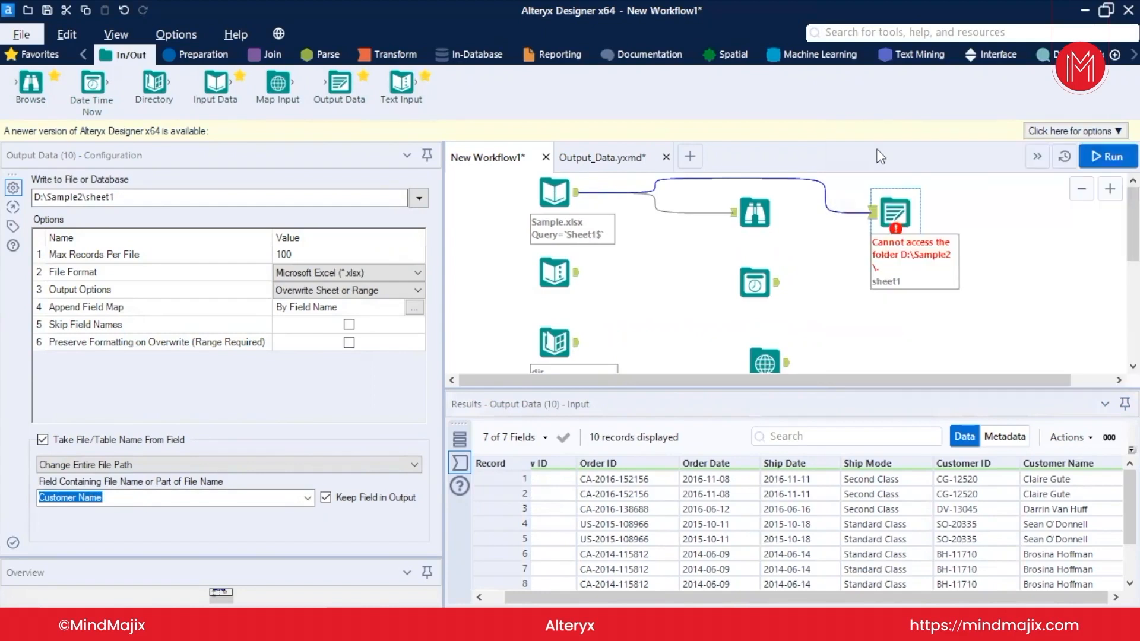